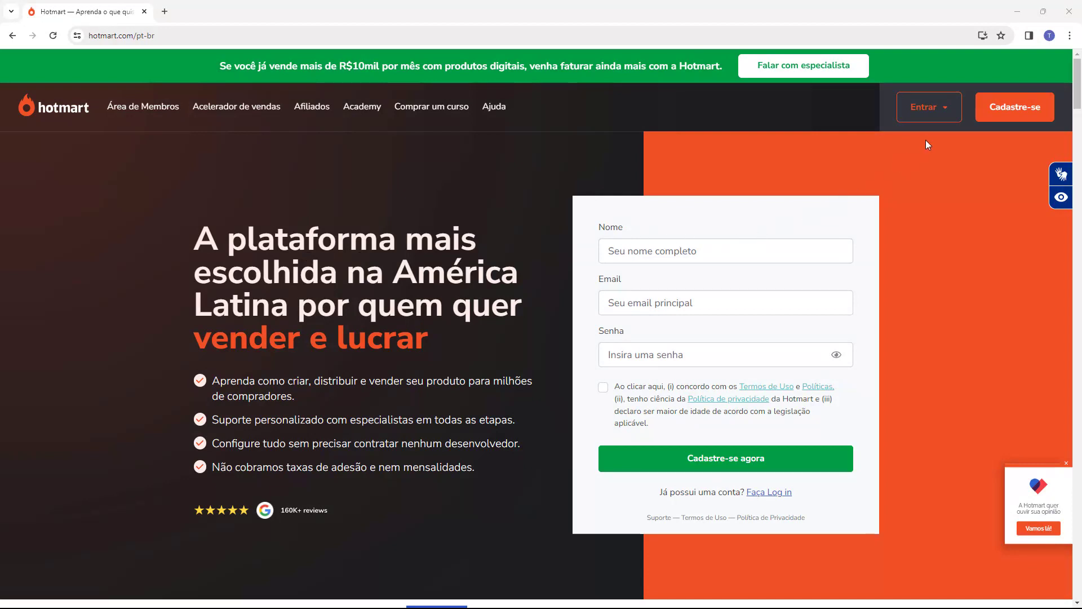
Enter the Hotmart business management area through the Gerenciar meus negócios login option
{"action": "left_click", "coordinate": [933, 112]}
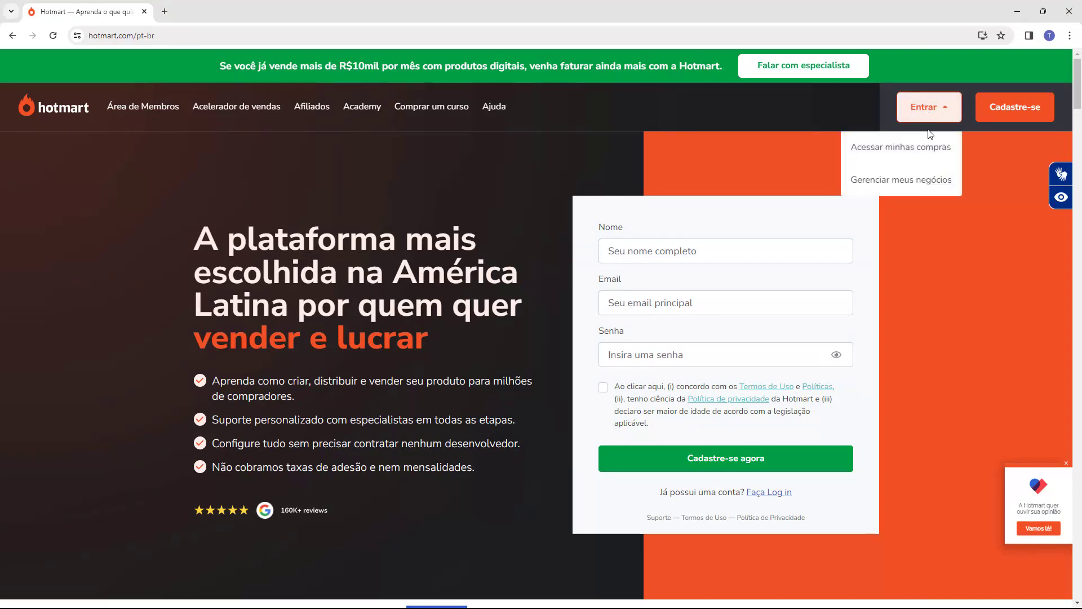
{"action": "left_click", "coordinate": [897, 180]}
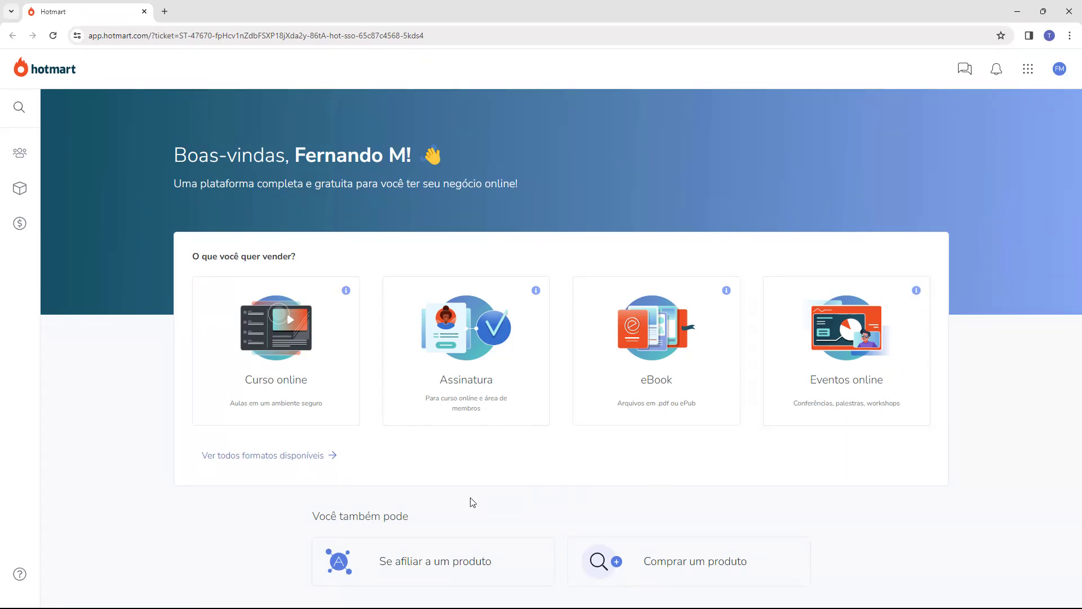
{"action": "left_click_drag", "start_coordinate": [192, 257], "coordinate": [306, 259]}
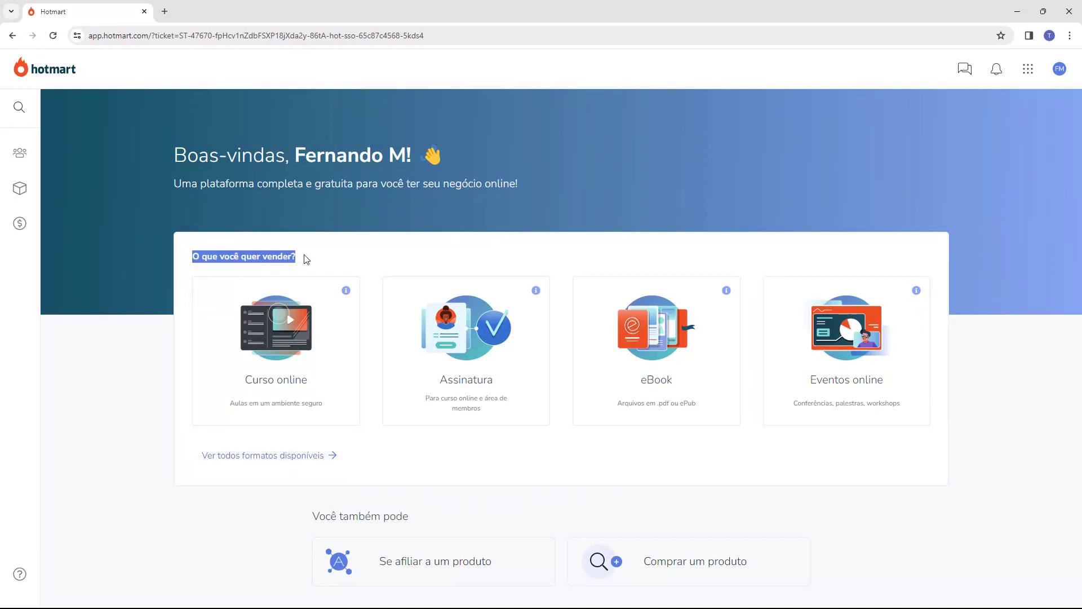
{"action": "left_click", "coordinate": [308, 258]}
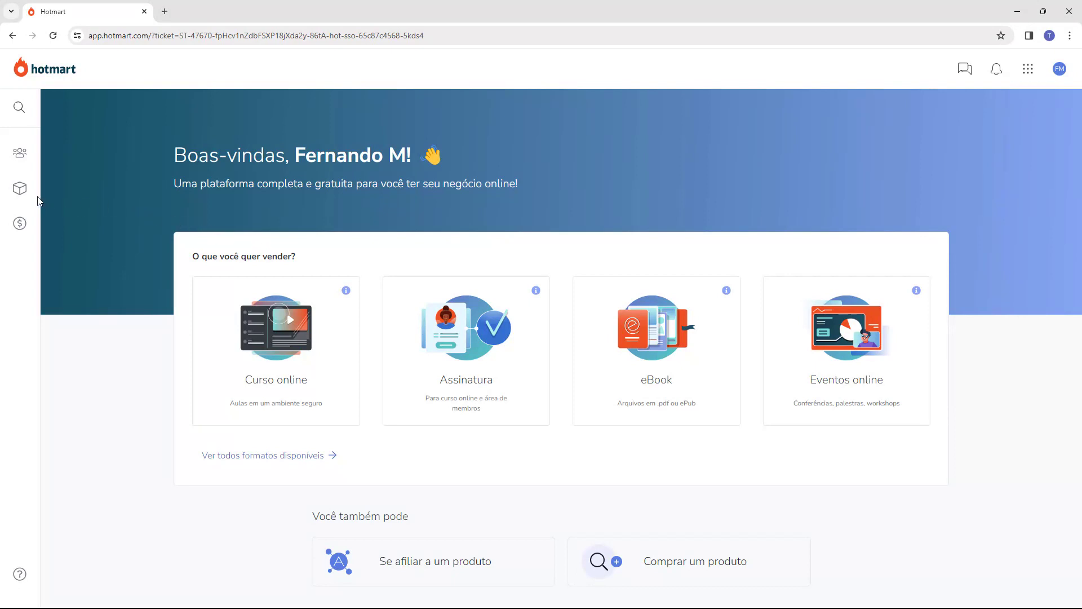
Start creating a product in Meus produtos, choosing Curso Online as its format
{"action": "mouse_move", "coordinate": [17, 193]}
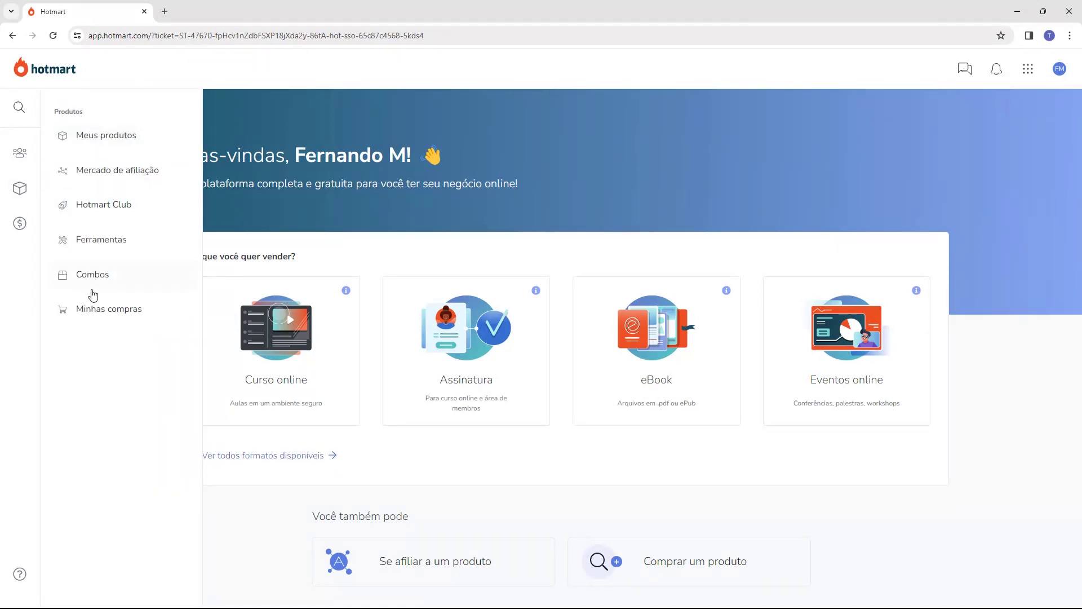
{"action": "left_click", "coordinate": [118, 141]}
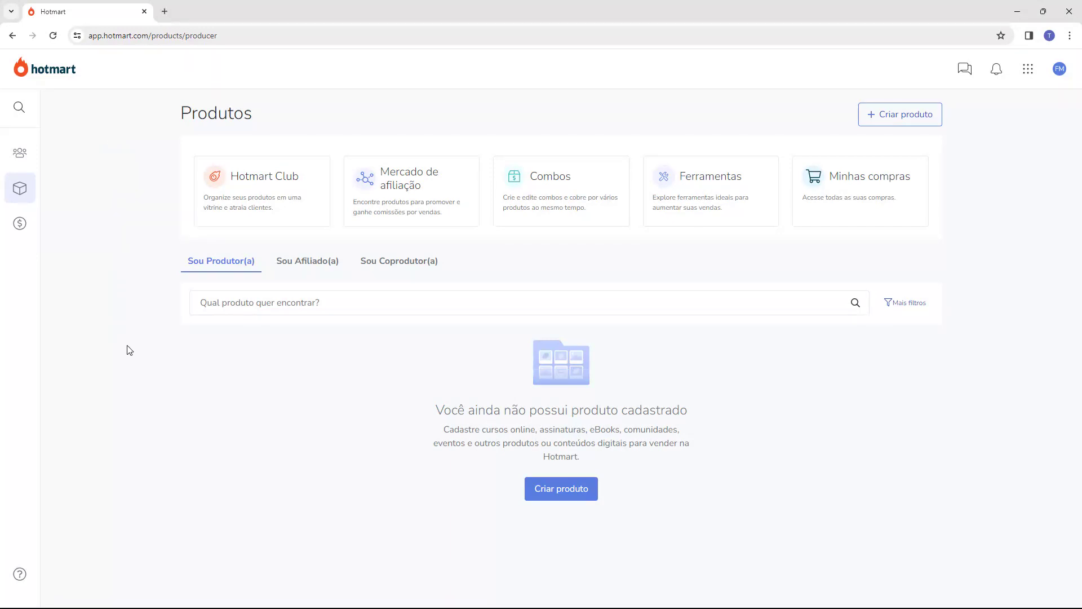
{"action": "left_click", "coordinate": [894, 125]}
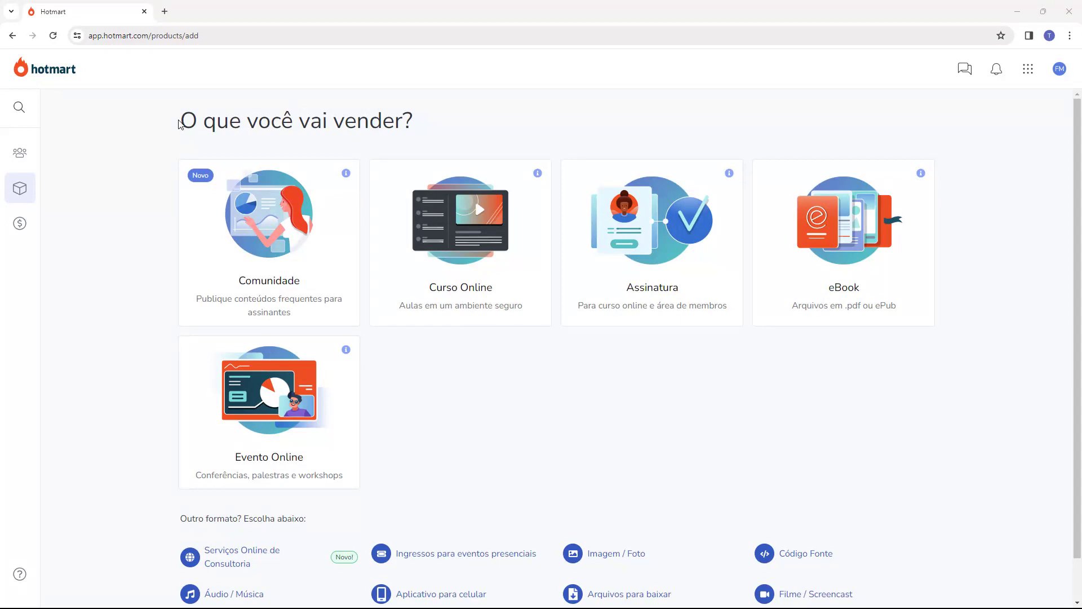
{"action": "scroll", "coordinate": [411, 284], "scroll_direction": "down", "scroll_amount": 1}
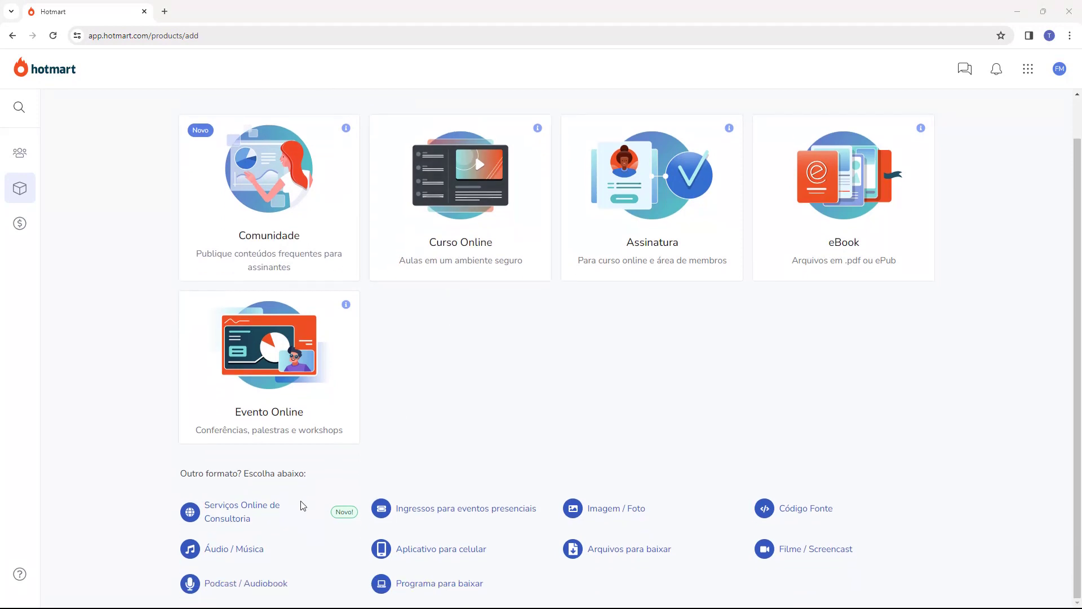
{"action": "scroll", "coordinate": [427, 420], "scroll_direction": "up", "scroll_amount": 1}
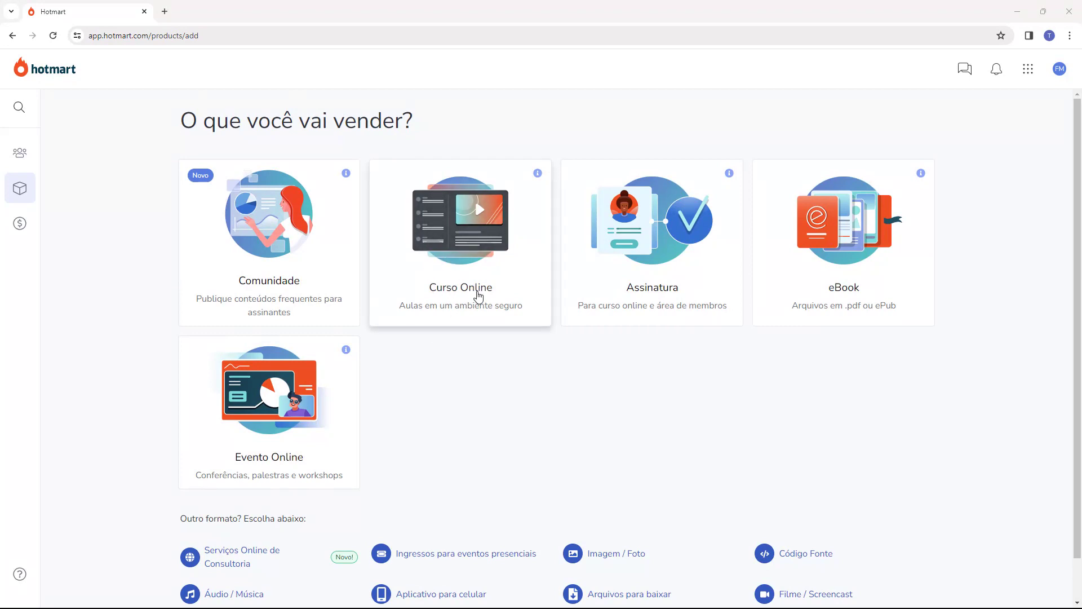
{"action": "left_click", "coordinate": [451, 246]}
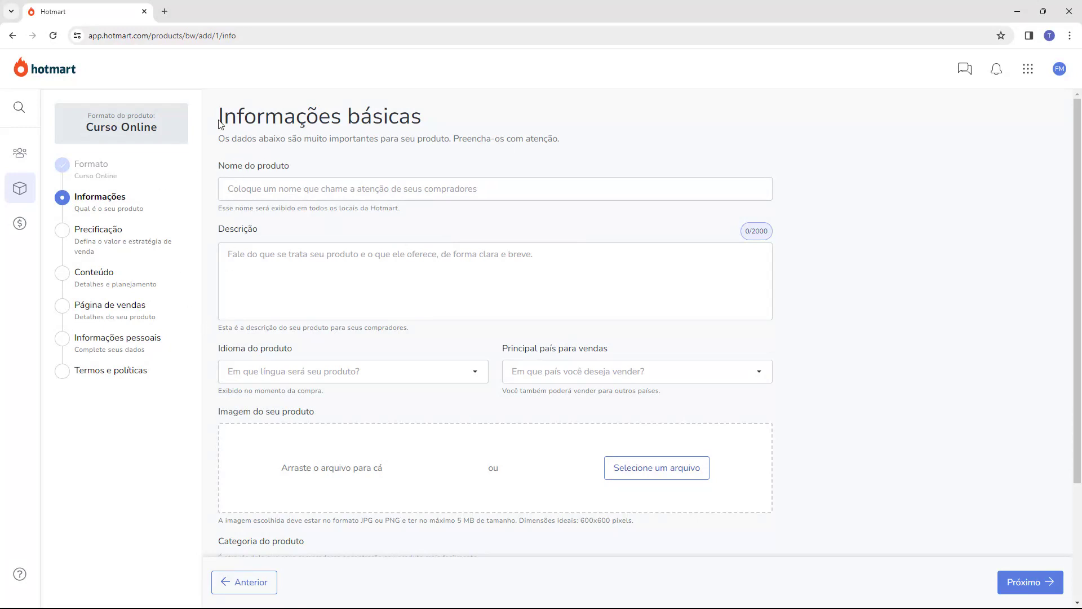
Name the product Curso Host2b in the basic information form
{"action": "left_click_drag", "start_coordinate": [218, 124], "coordinate": [427, 130]}
{"action": "left_click", "coordinate": [427, 129]}
{"action": "left_click_drag", "start_coordinate": [219, 165], "coordinate": [283, 167]}
{"action": "left_click", "coordinate": [226, 194]}
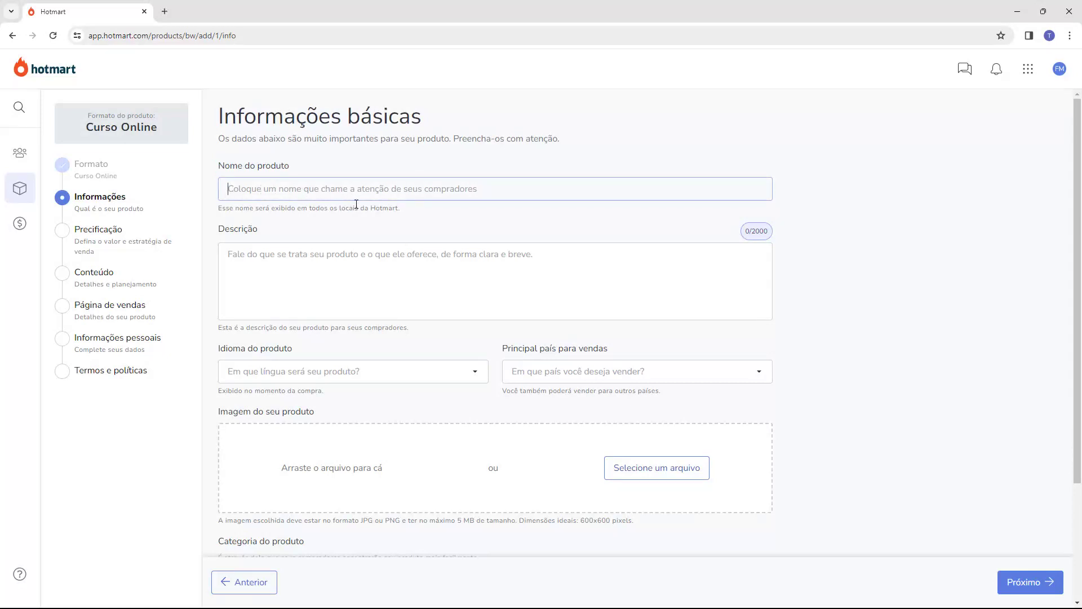
{"action": "type", "text": "C"}
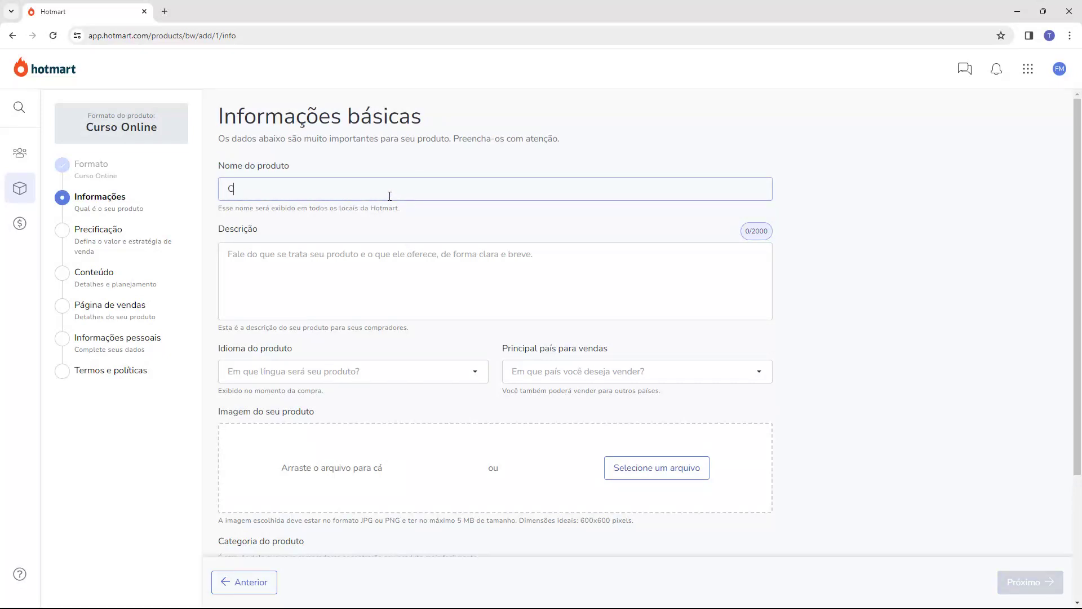
{"action": "type", "text": "urso Host2b"}
{"action": "left_click", "coordinate": [382, 240]}
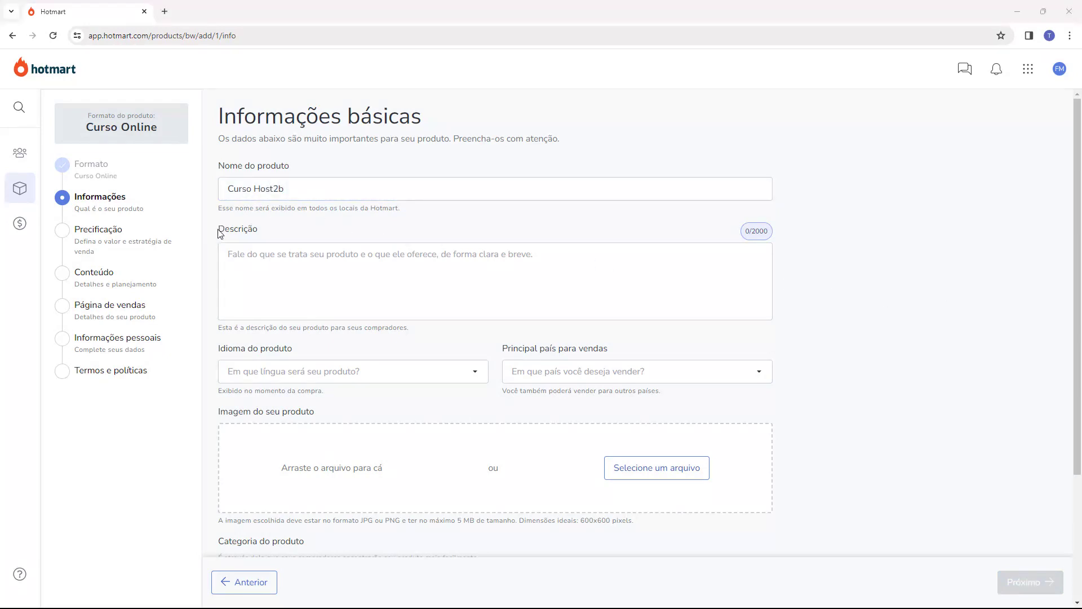
Fill in the product description with the text starting "Descubra segredos do sucesso financeiro neste ebook exclusivo da Hotmart"
{"action": "left_click_drag", "start_coordinate": [219, 229], "coordinate": [247, 229]}
{"action": "left_click", "coordinate": [225, 257]}
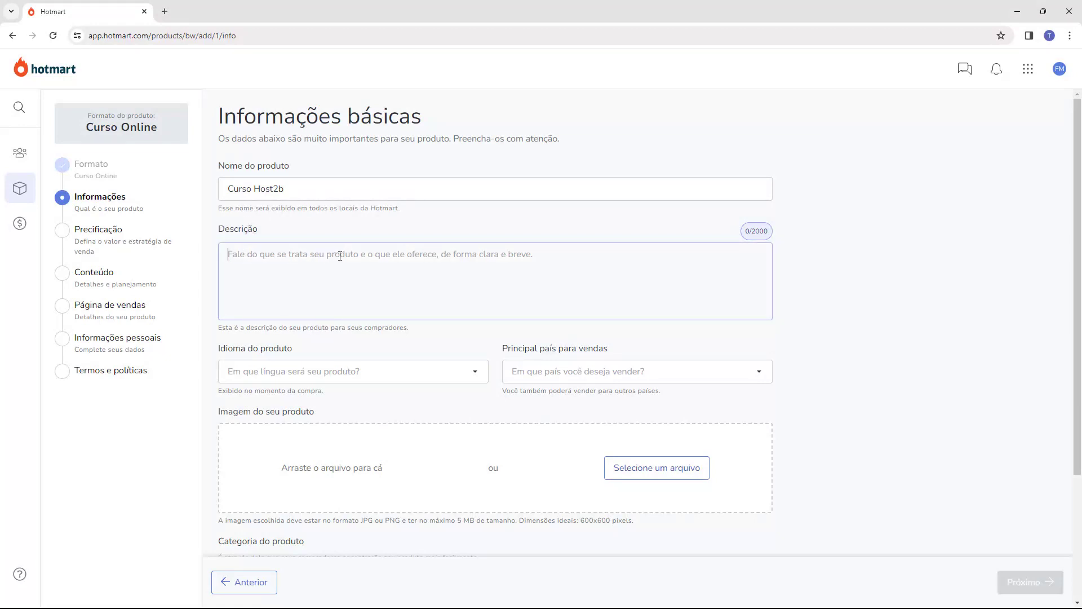
{"action": "left_click", "coordinate": [750, 236]}
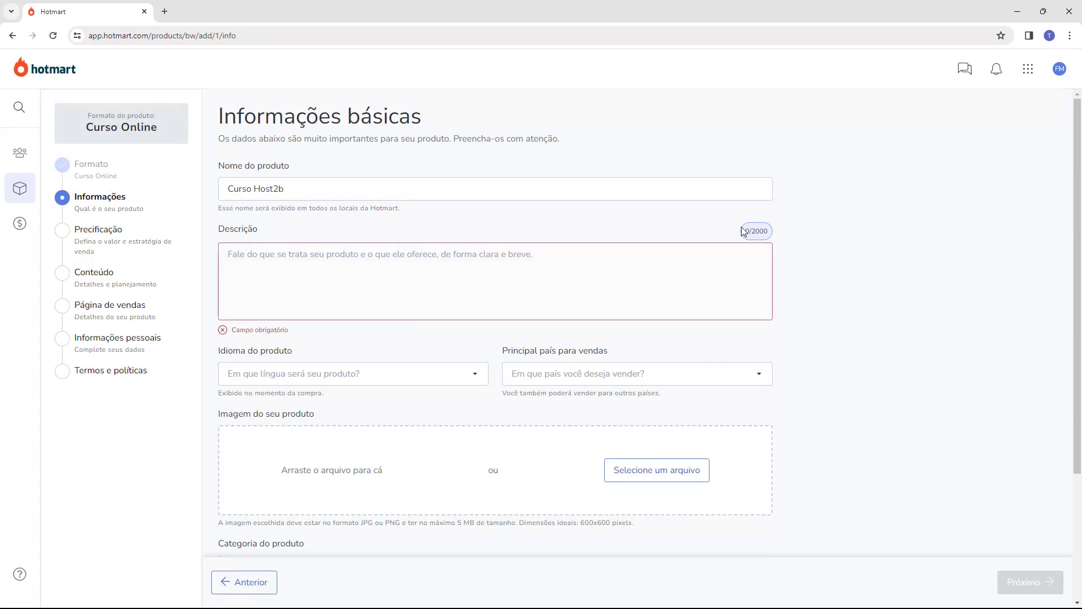
{"action": "left_click", "coordinate": [644, 248]}
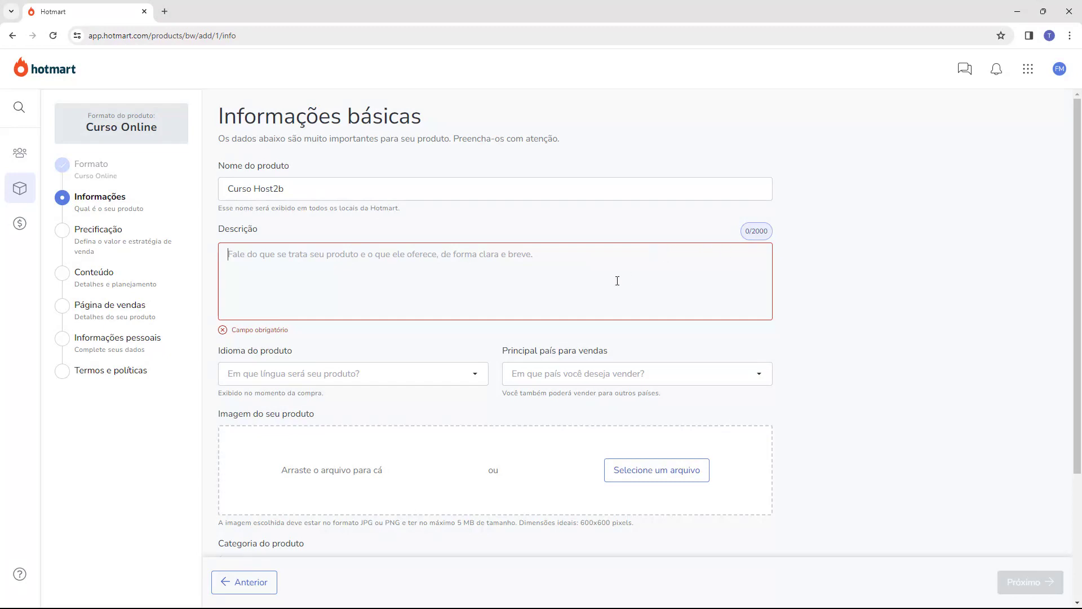
{"action": "type", "text": "Descubra segredos do sucesso financeiro neste ebook exclusivo da Hotmart. Transforme sua vida financeira com dicas práticas e estratégias comprovadas. Acesse agora e inicie sua jornada para a independência financeira"}
{"action": "left_click_drag", "start_coordinate": [636, 284], "coordinate": [230, 253]}
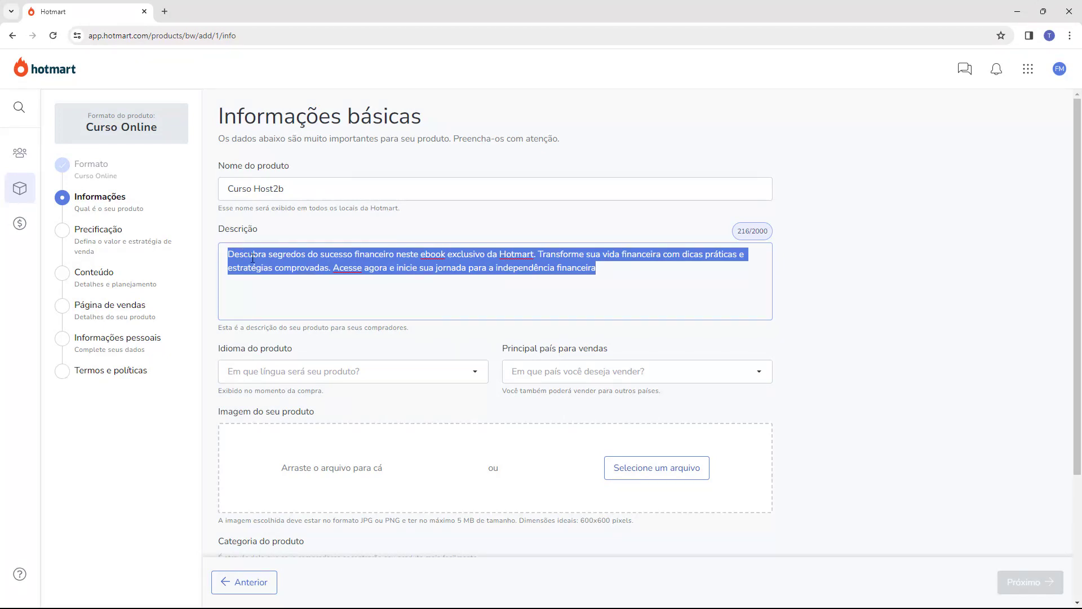
{"action": "left_click", "coordinate": [252, 258]}
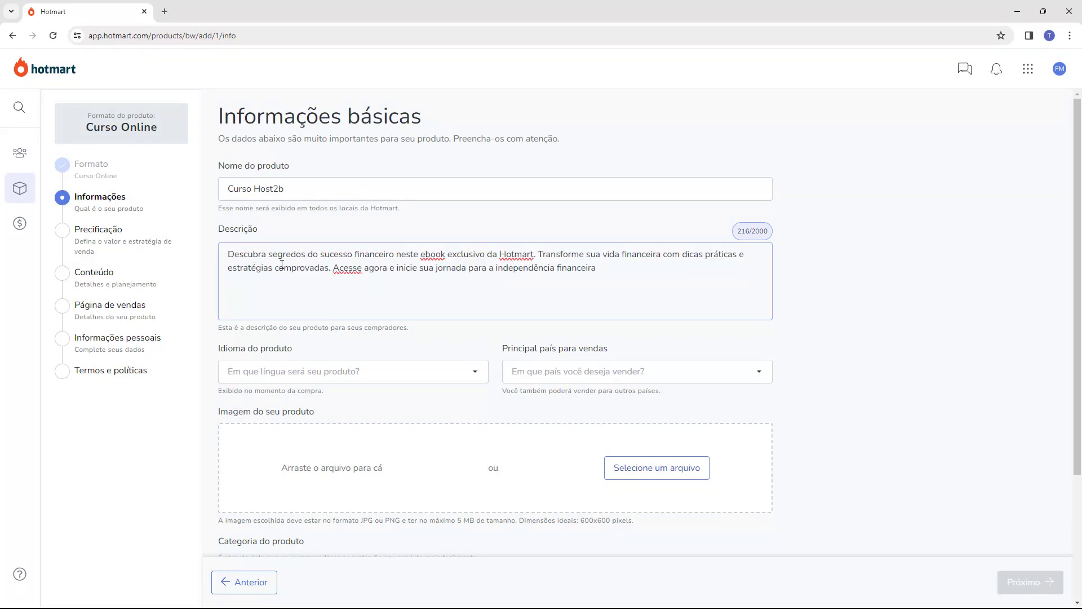
Set the product language to Português (Brasil) and the main sales country to Brasil
{"action": "scroll", "coordinate": [281, 265], "scroll_direction": "down", "scroll_amount": 2}
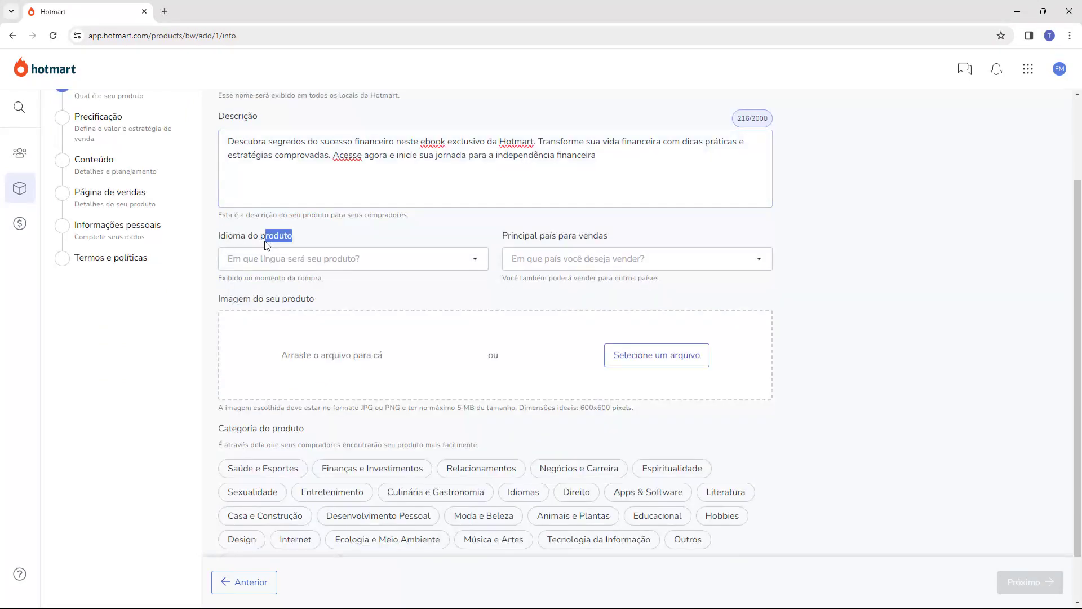
{"action": "left_click", "coordinate": [257, 254]}
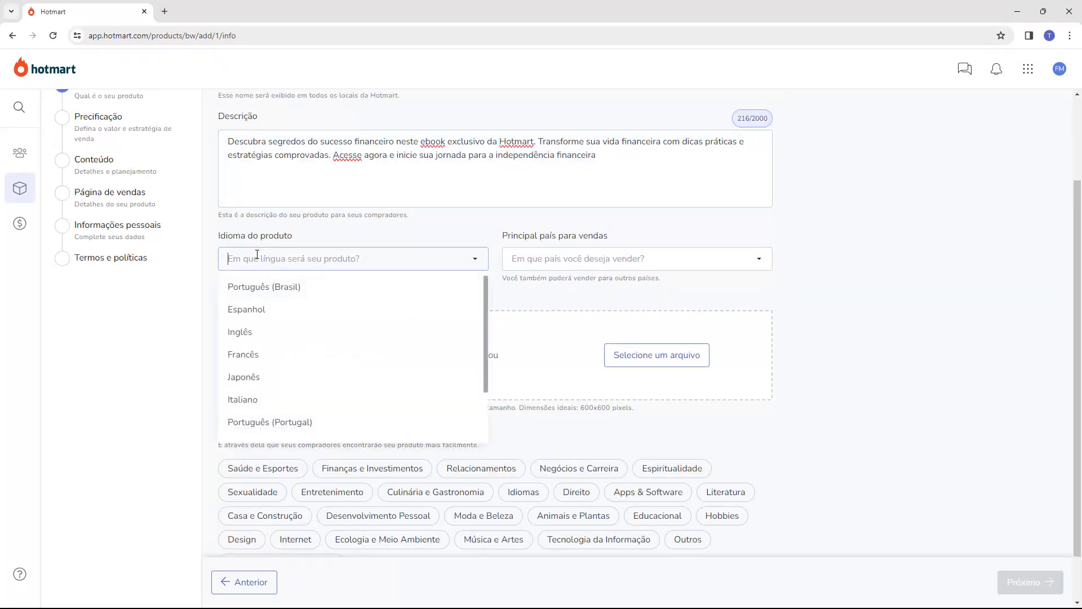
{"action": "left_click", "coordinate": [254, 285]}
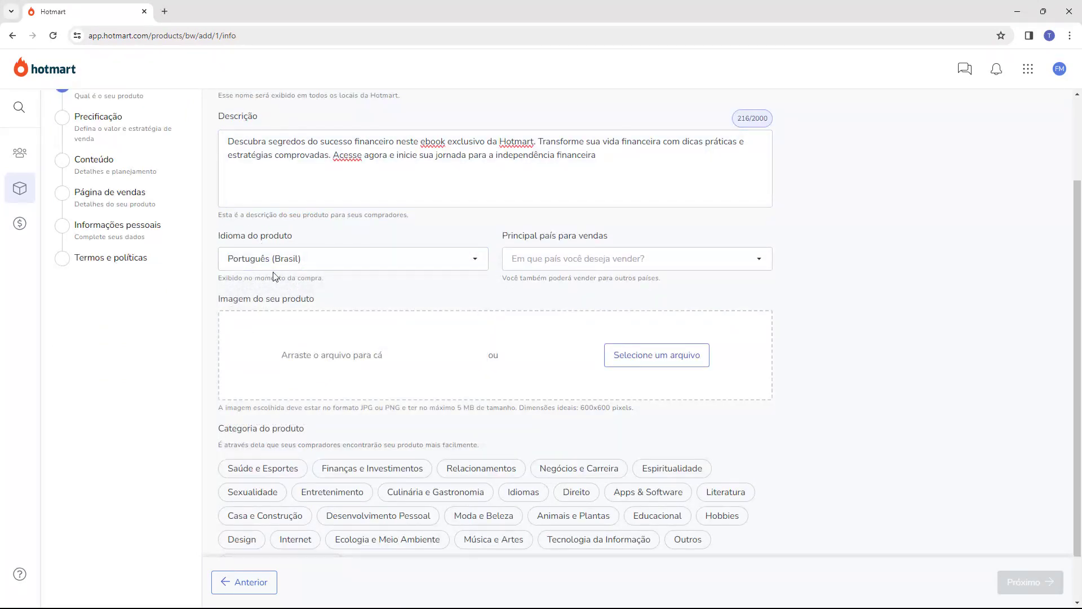
{"action": "left_click", "coordinate": [525, 256]}
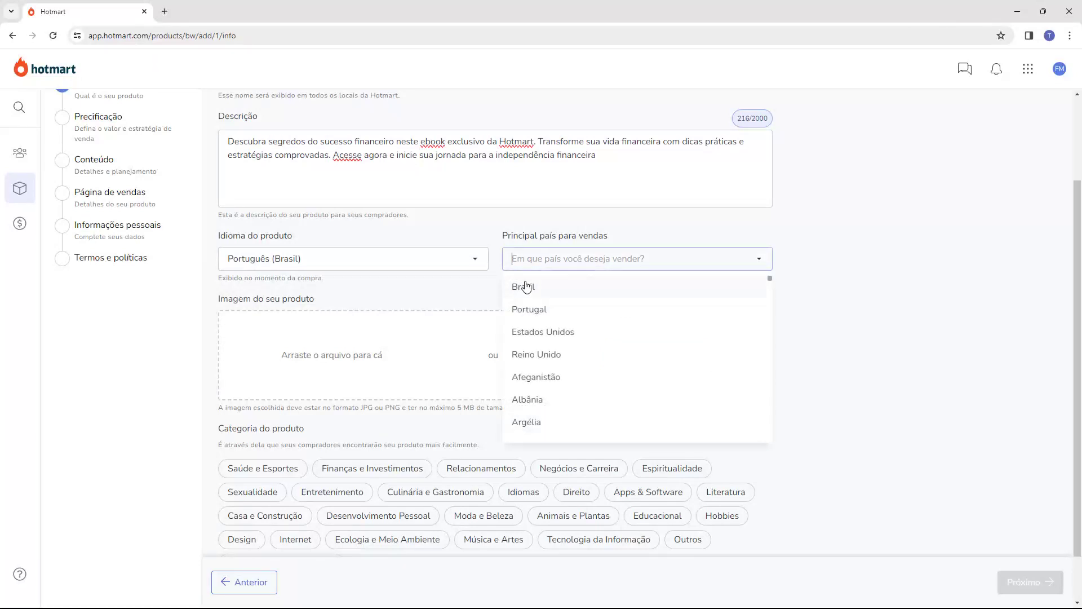
{"action": "left_click", "coordinate": [517, 285]}
Upload the host2b logo as the product image
{"action": "scroll", "coordinate": [283, 257], "scroll_direction": "down", "scroll_amount": 1}
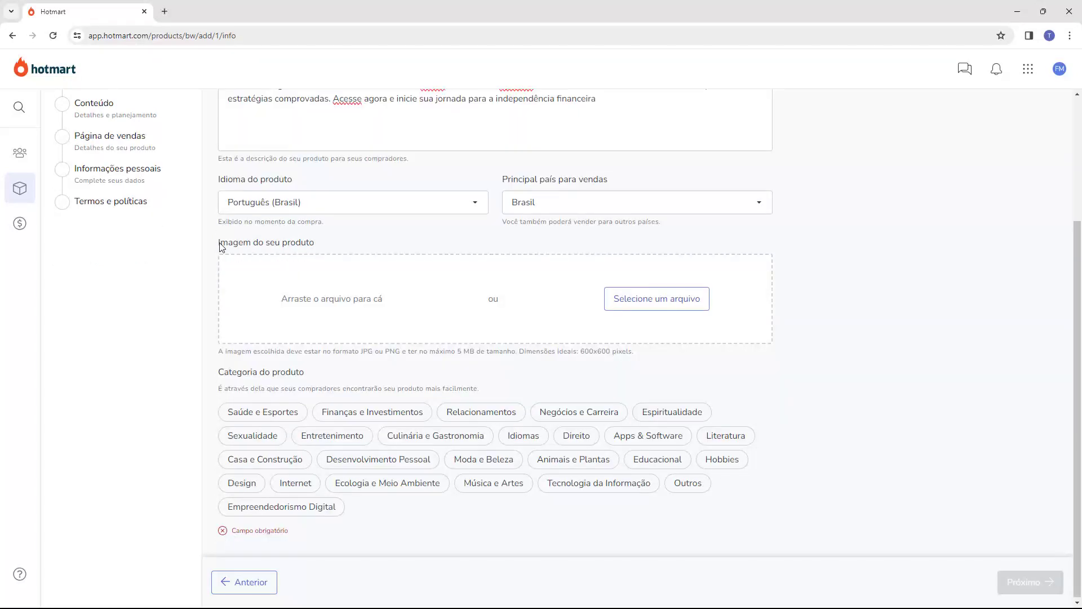
{"action": "left_click_drag", "start_coordinate": [218, 244], "coordinate": [345, 250]}
{"action": "left_click", "coordinate": [376, 243]}
{"action": "left_click_drag", "start_coordinate": [499, 299], "coordinate": [496, 298]}
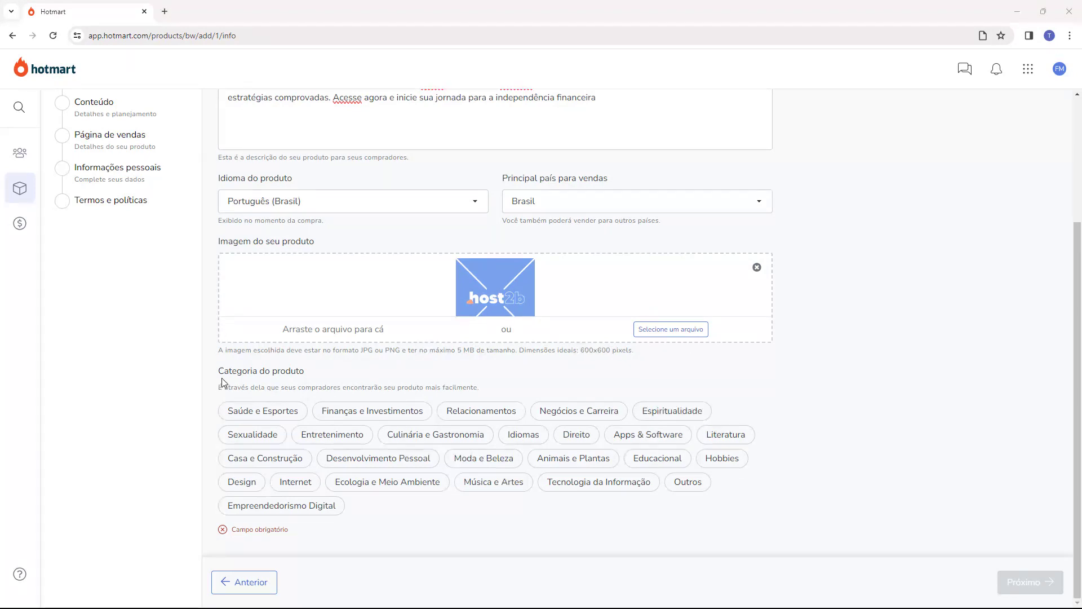
Choose Empreendedorismo Digital as the product category and continue to the pricing stage
{"action": "left_click_drag", "start_coordinate": [217, 371], "coordinate": [319, 374]}
{"action": "left_click", "coordinate": [319, 374]}
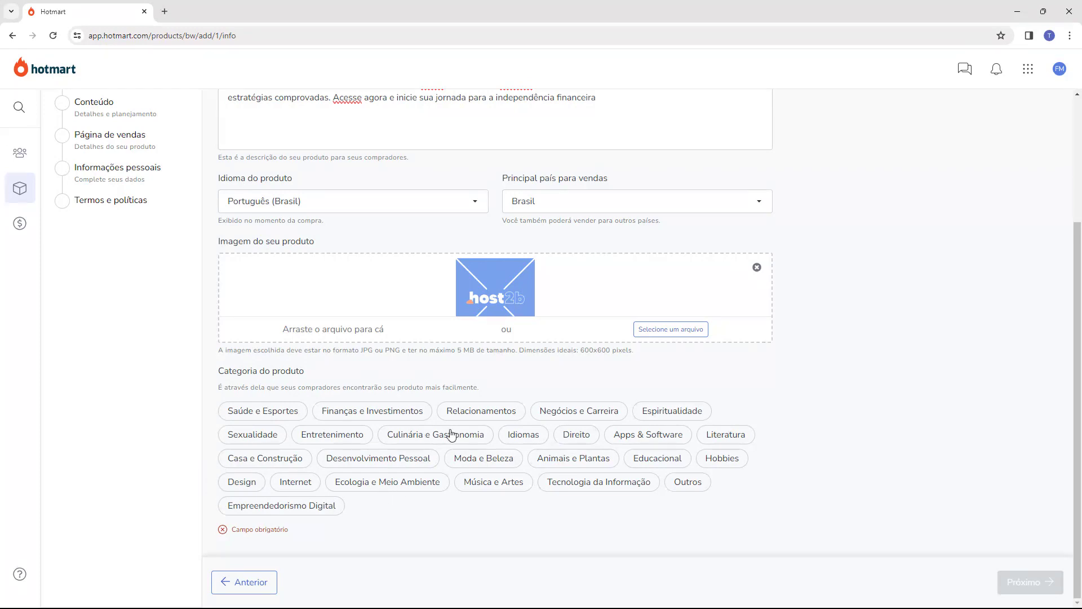
{"action": "left_click", "coordinate": [277, 508]}
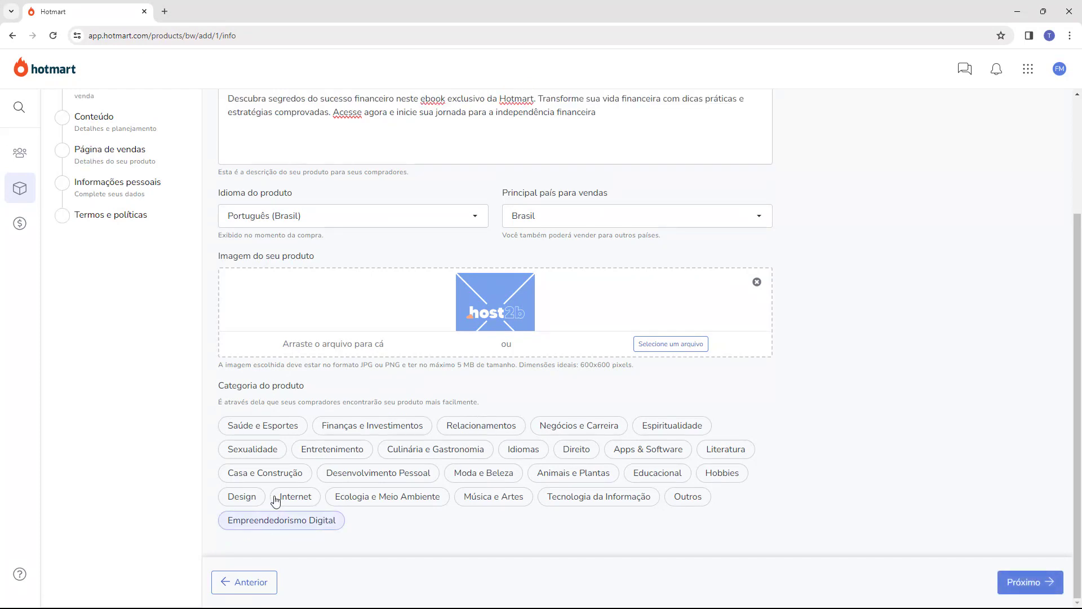
{"action": "left_click", "coordinate": [1024, 591]}
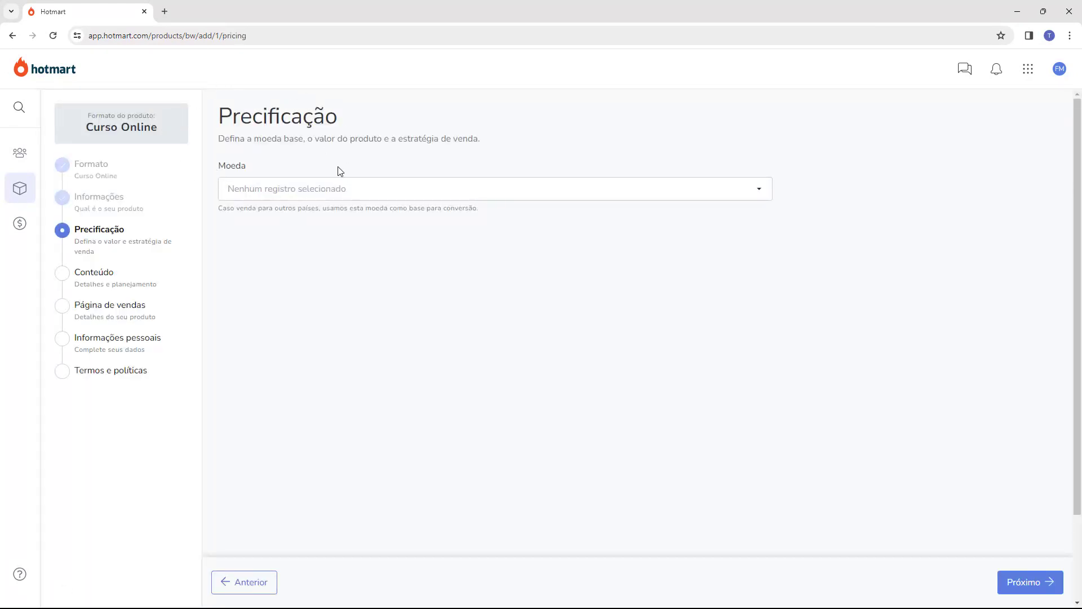
Set the product's base currency to Real Brasileiro
{"action": "left_click", "coordinate": [226, 188]}
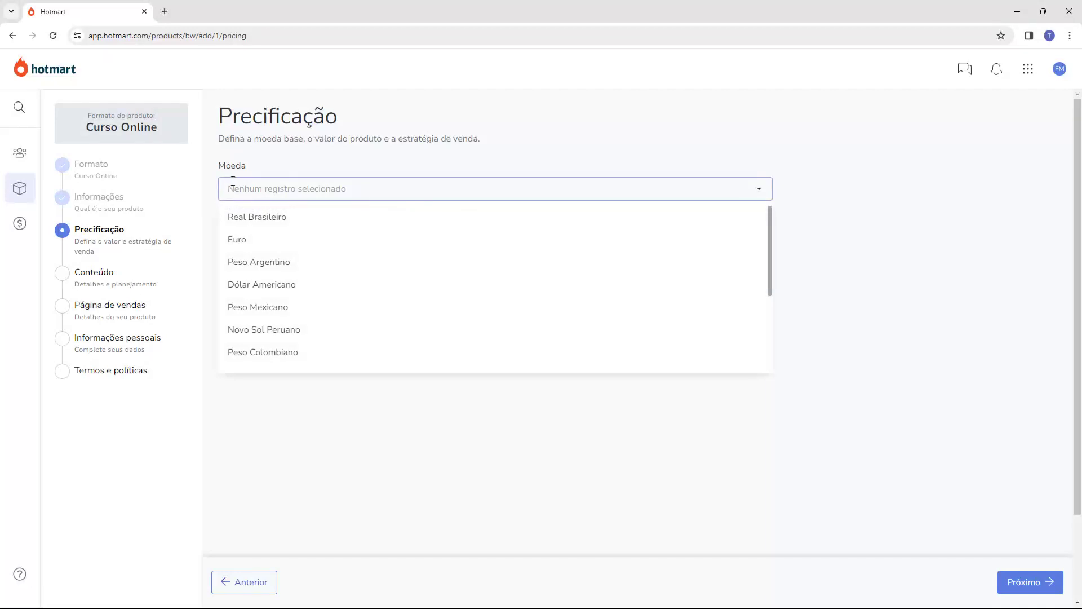
{"action": "scroll", "coordinate": [285, 235], "scroll_direction": "down", "scroll_amount": 5}
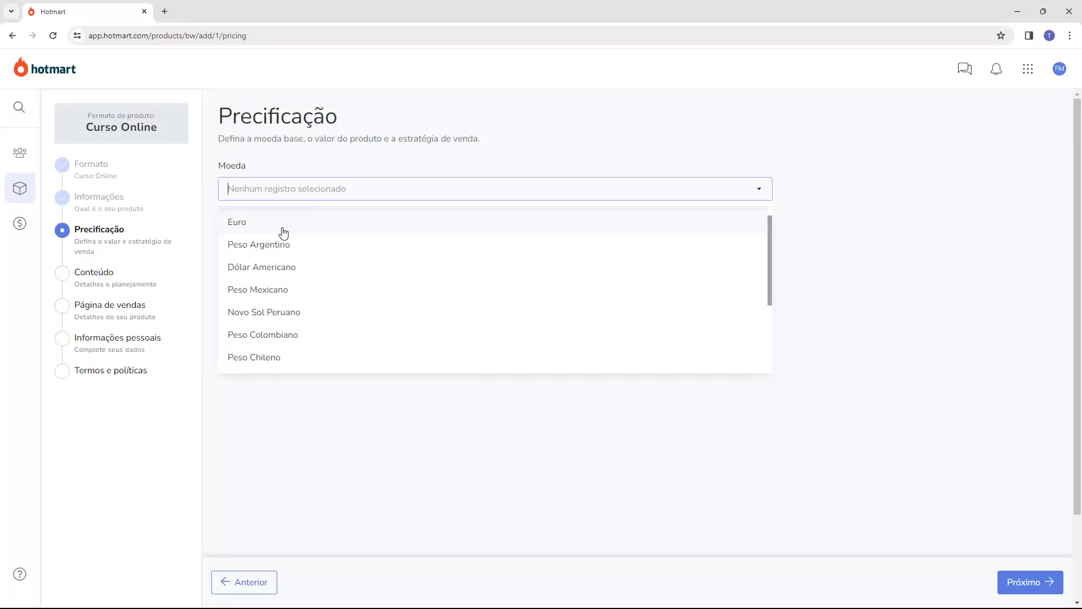
{"action": "scroll", "coordinate": [286, 268], "scroll_direction": "up", "scroll_amount": 8}
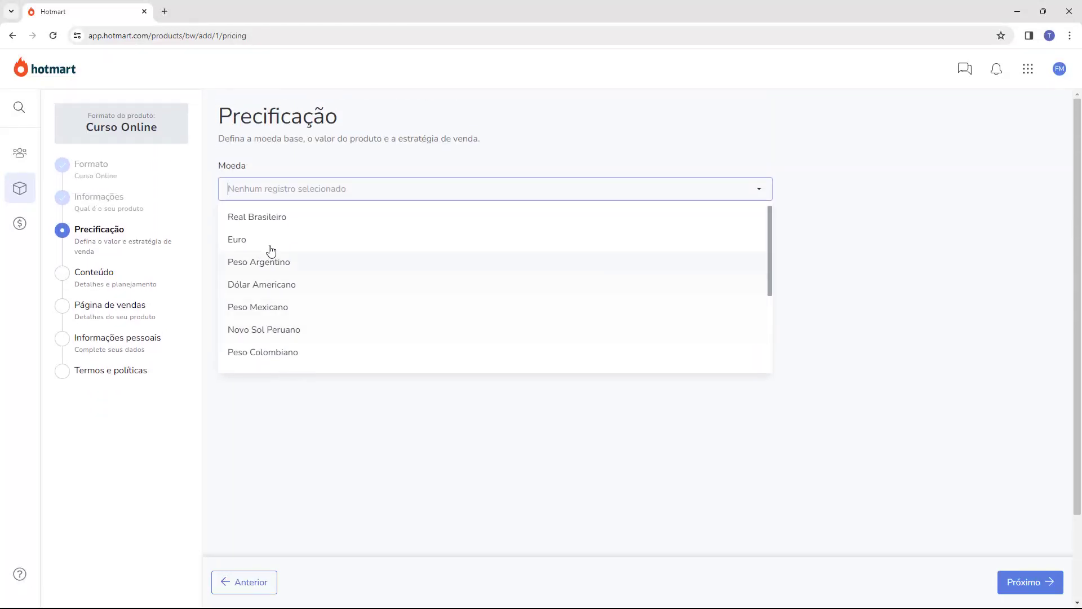
{"action": "left_click", "coordinate": [251, 227]}
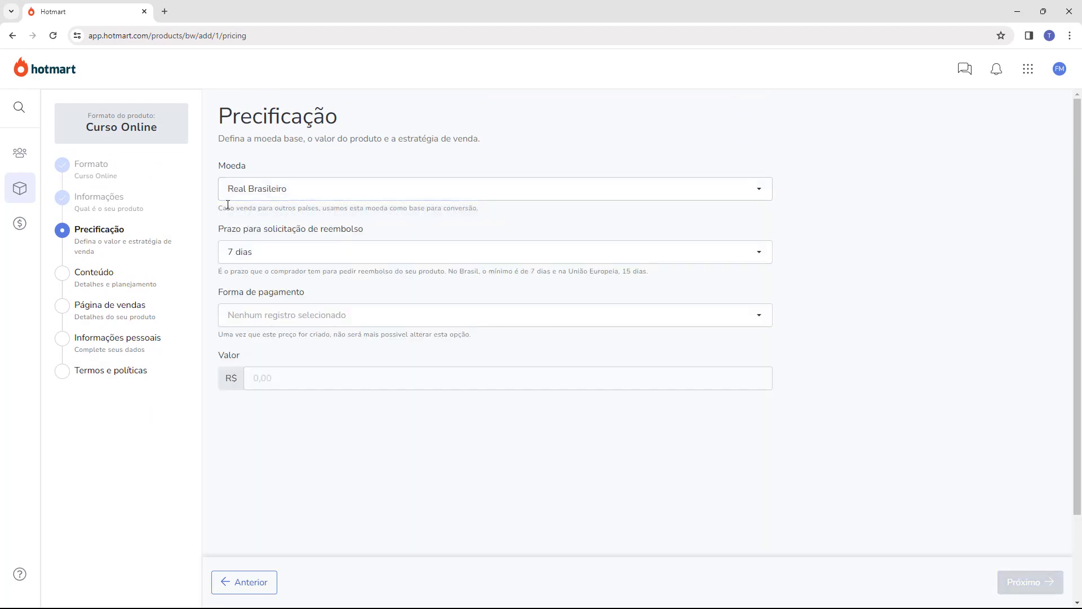
Set the refund request period to 30 dias
{"action": "left_click_drag", "start_coordinate": [257, 218], "coordinate": [297, 235]}
{"action": "left_click", "coordinate": [298, 235]}
{"action": "left_click", "coordinate": [273, 248]}
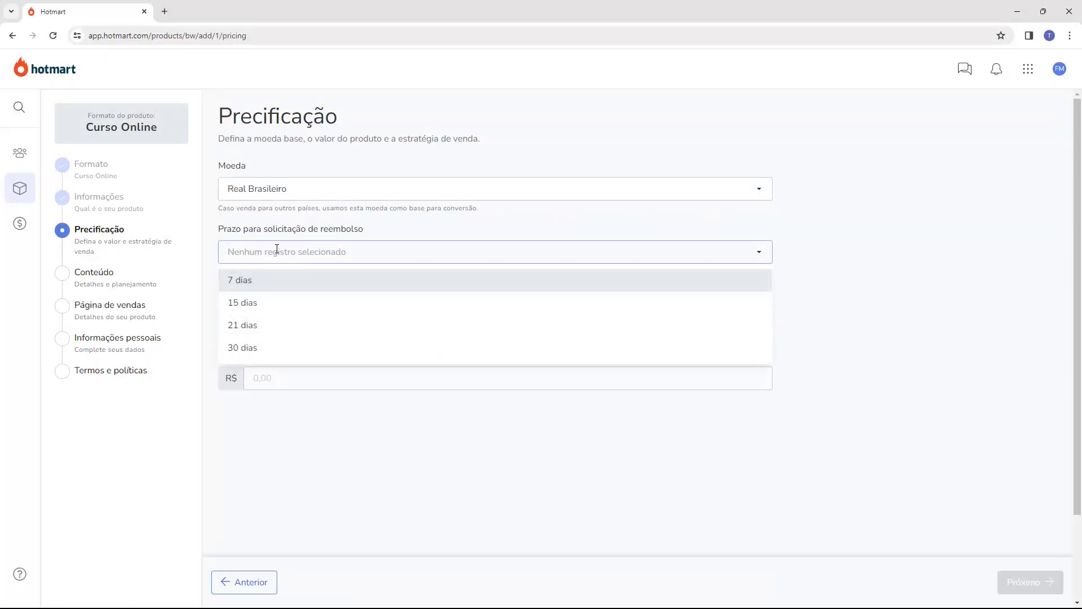
{"action": "left_click", "coordinate": [253, 282]}
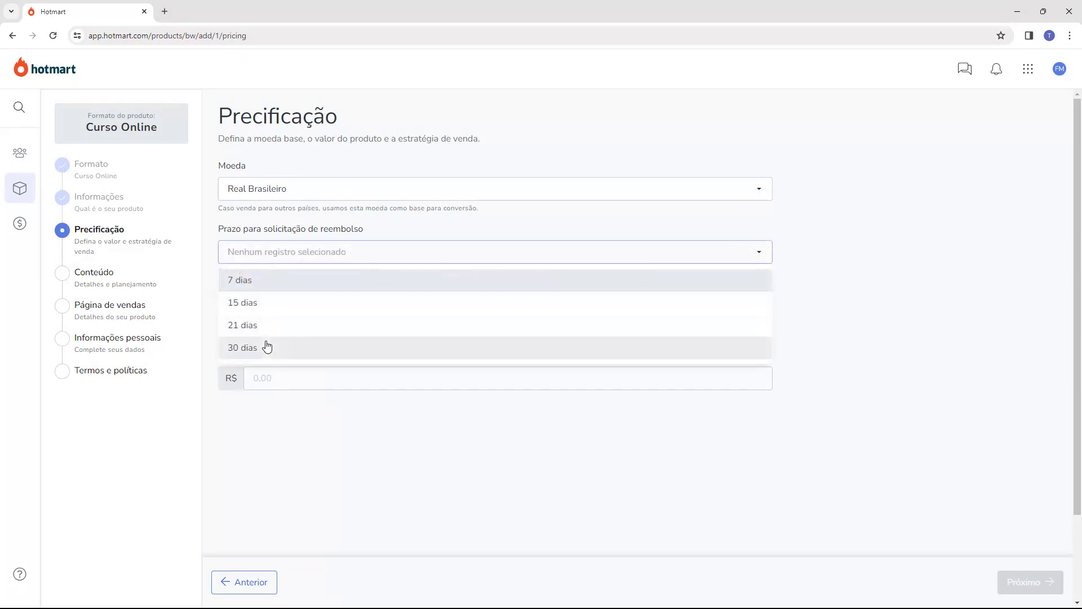
{"action": "left_click", "coordinate": [237, 347]}
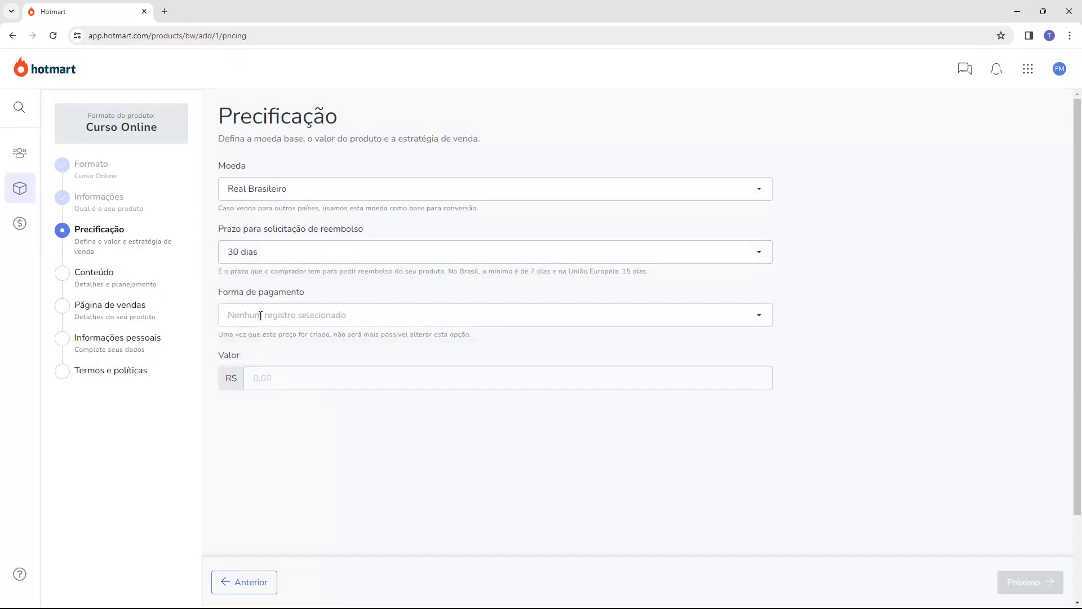
Set the refund request period to 7 dias
{"action": "left_click", "coordinate": [276, 261]}
{"action": "left_click", "coordinate": [256, 277]}
{"action": "left_click_drag", "start_coordinate": [215, 278], "coordinate": [306, 304]}
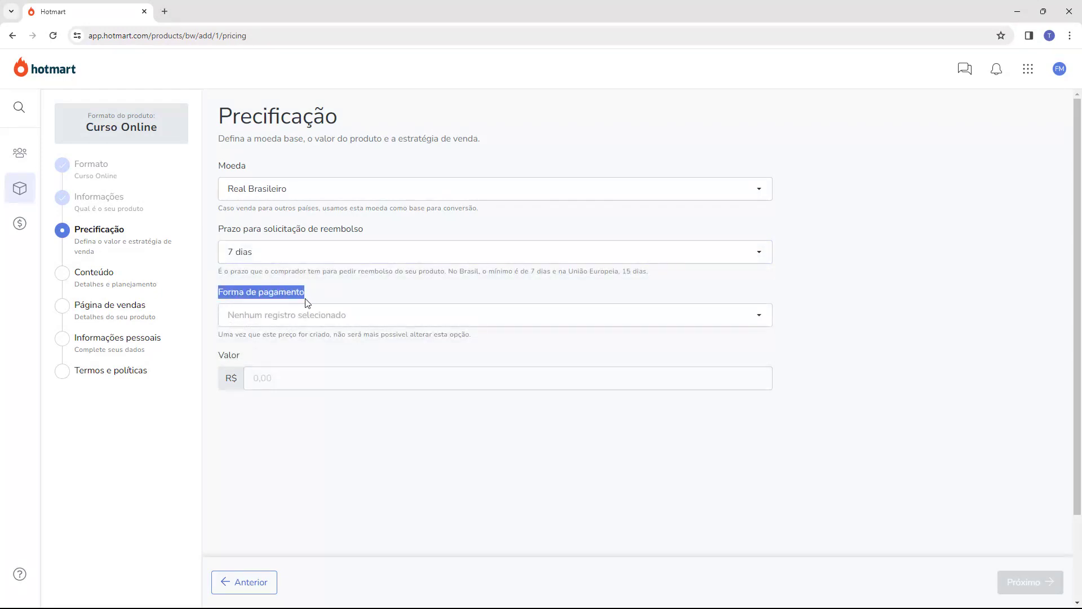
Set the payment method to Parcelado SEM taxas para seu cliente, with the producer covering the fees
{"action": "left_click", "coordinate": [312, 301]}
{"action": "left_click", "coordinate": [240, 316]}
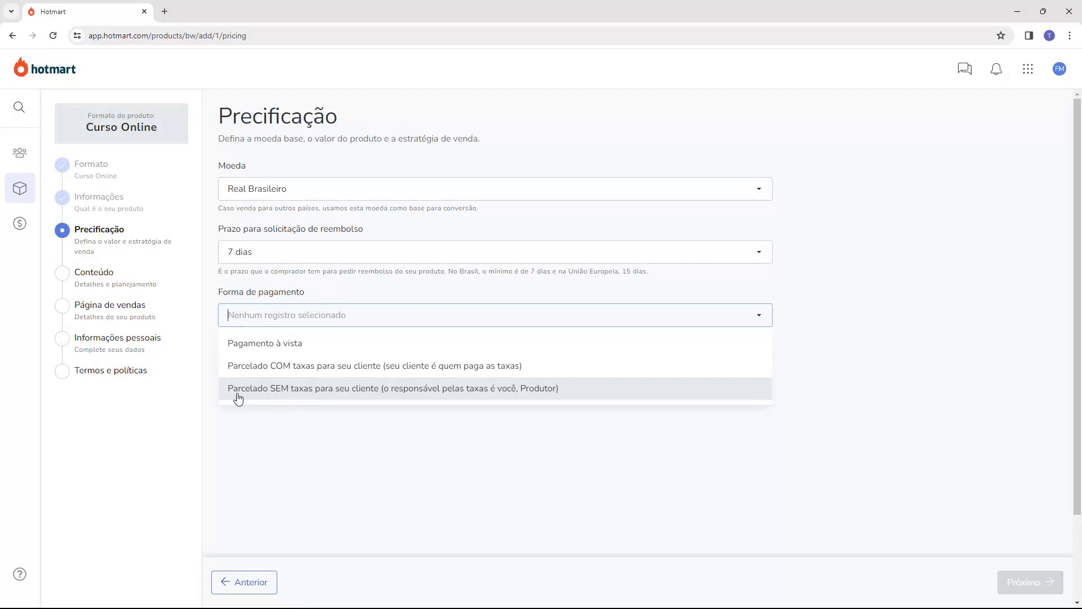
{"action": "left_click", "coordinate": [263, 394]}
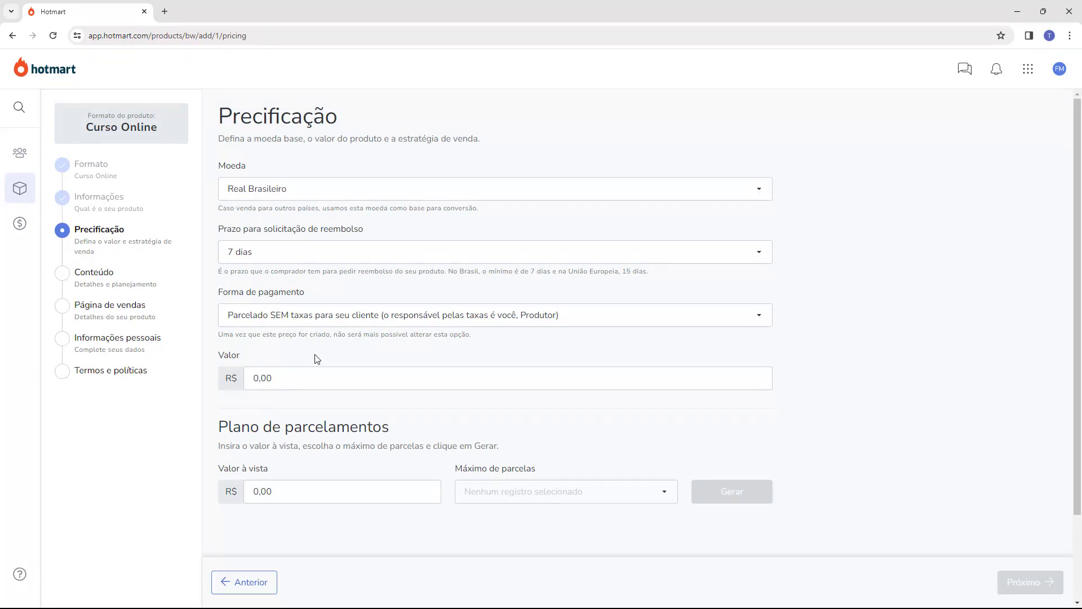
Set the product's price to R$ 200,00
{"action": "left_click", "coordinate": [255, 372]}
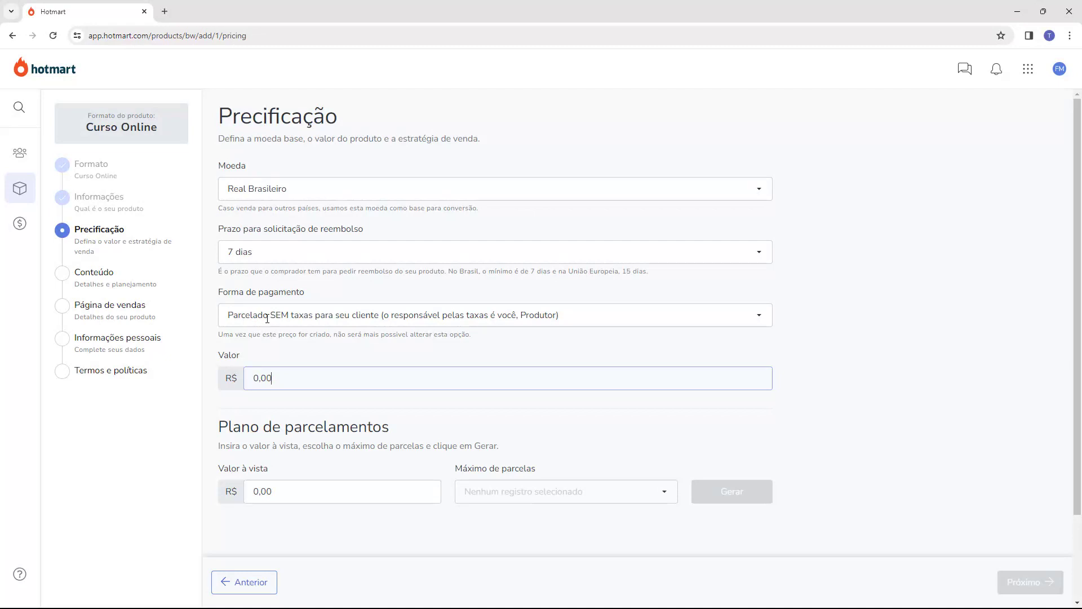
{"action": "left_click", "coordinate": [264, 346]}
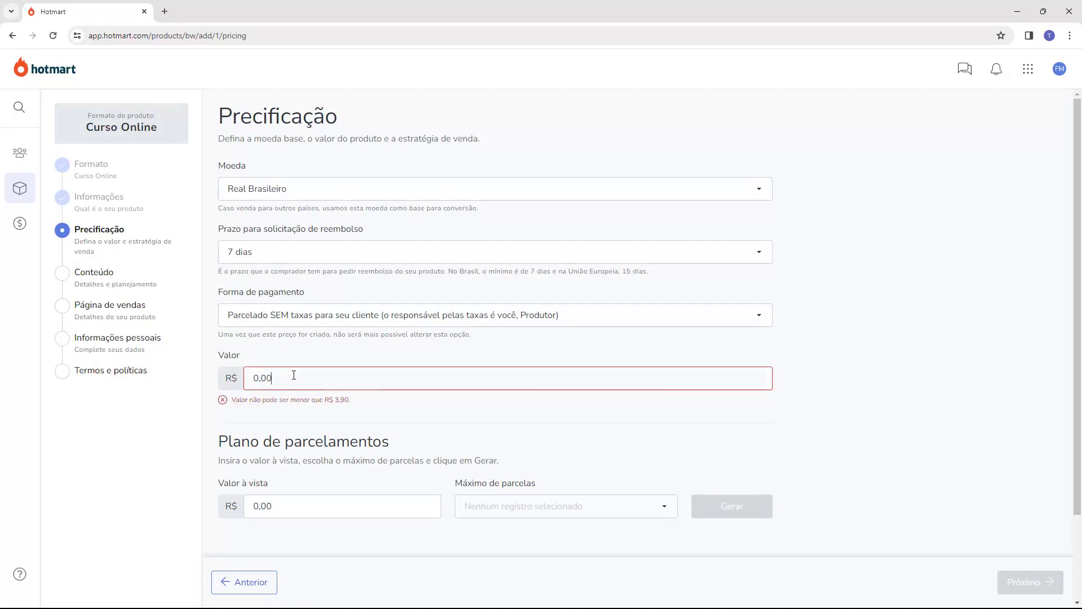
{"action": "type", "text": "20000"}
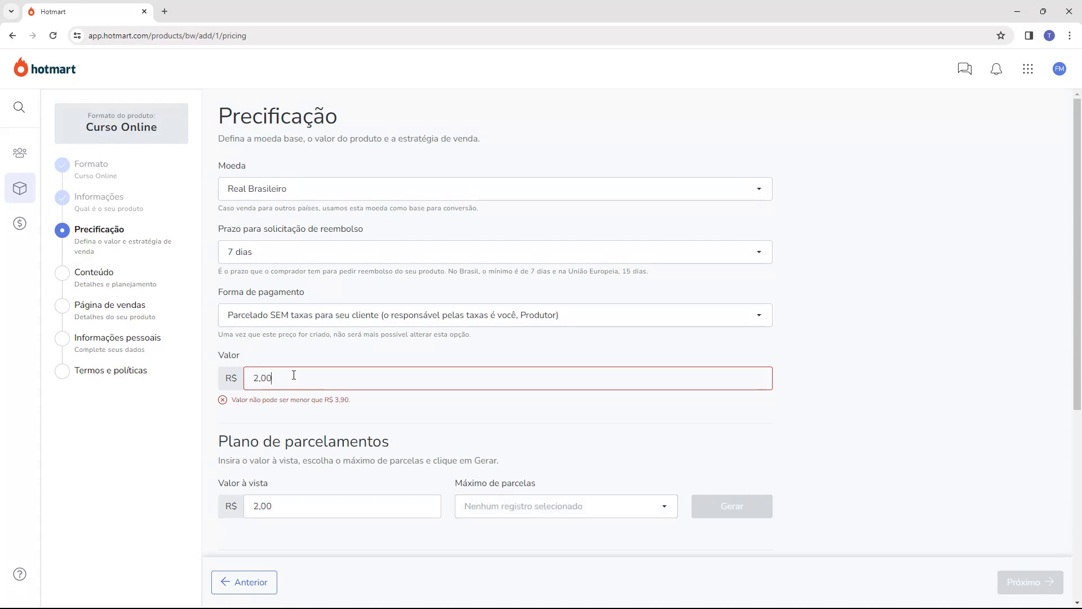
{"action": "left_click", "coordinate": [288, 354]}
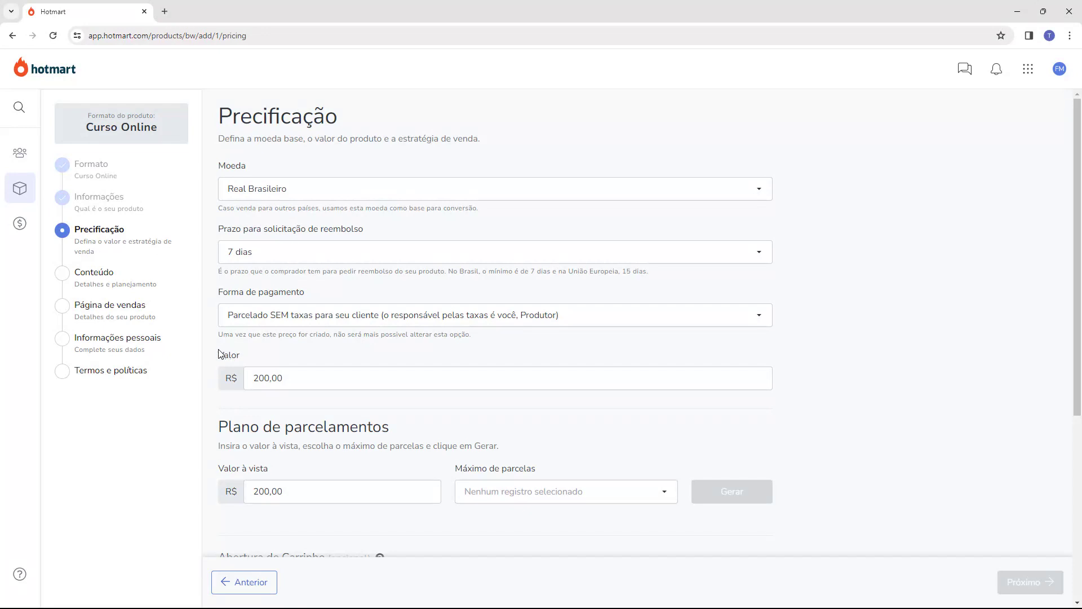
Set the maximum number of installments in the installment plan to 12 parcela
{"action": "scroll", "coordinate": [220, 353], "scroll_direction": "down", "scroll_amount": 3}
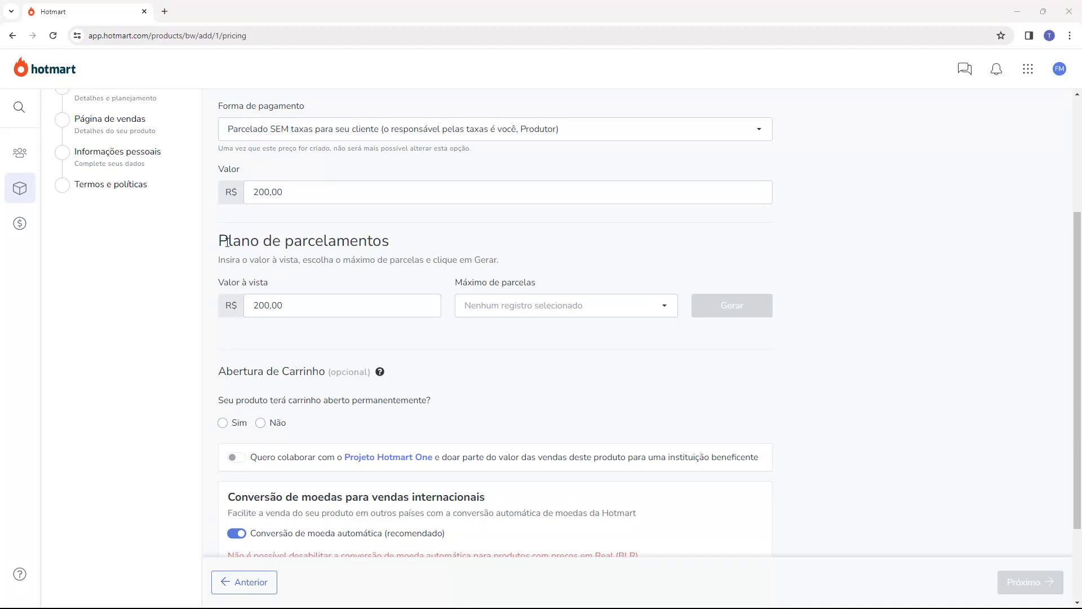
{"action": "left_click_drag", "start_coordinate": [219, 259], "coordinate": [241, 260]}
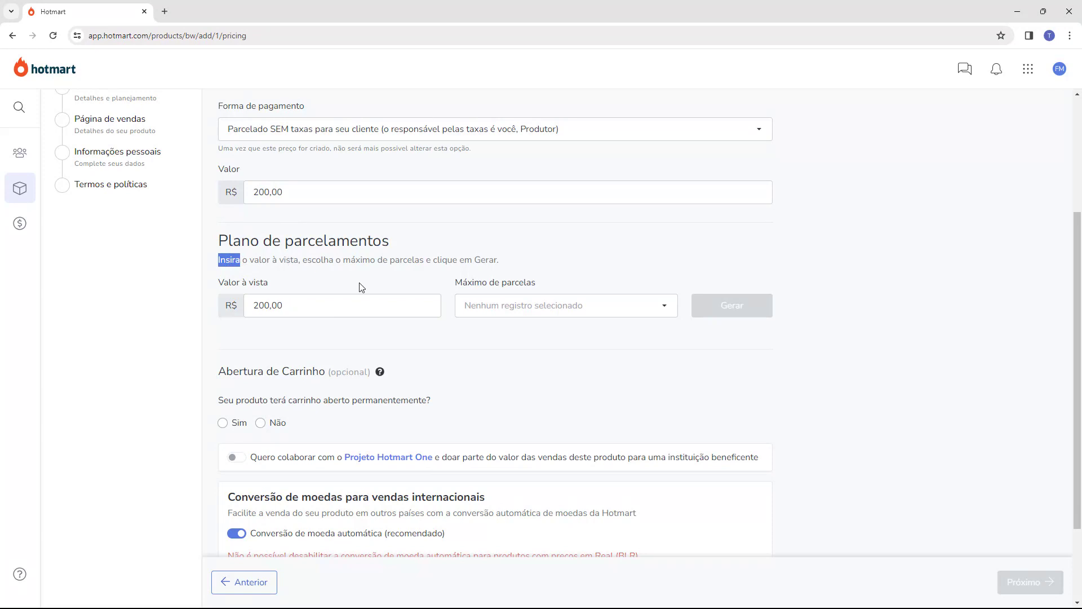
{"action": "left_click_drag", "start_coordinate": [456, 282], "coordinate": [482, 296]}
{"action": "left_click", "coordinate": [469, 305]}
{"action": "scroll", "coordinate": [530, 372], "scroll_direction": "down", "scroll_amount": 2}
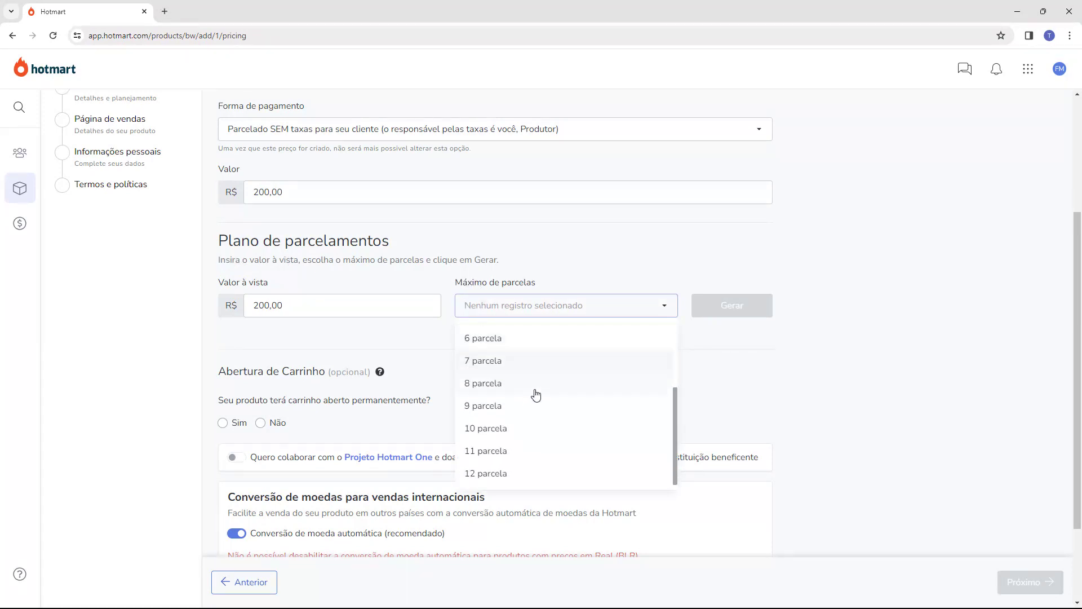
{"action": "left_click", "coordinate": [517, 473]}
Look through the installment options, choose 12 parcela again as the maximum and generate the installment plan
{"action": "left_click", "coordinate": [485, 307]}
{"action": "scroll", "coordinate": [509, 423], "scroll_direction": "up", "scroll_amount": 2}
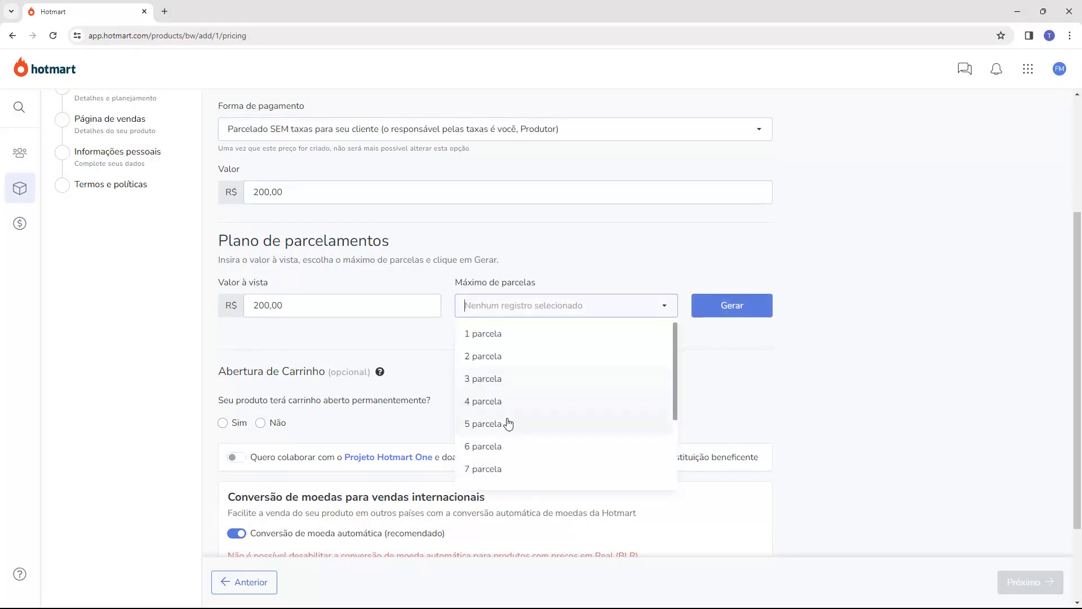
{"action": "scroll", "coordinate": [509, 420], "scroll_direction": "down", "scroll_amount": 2}
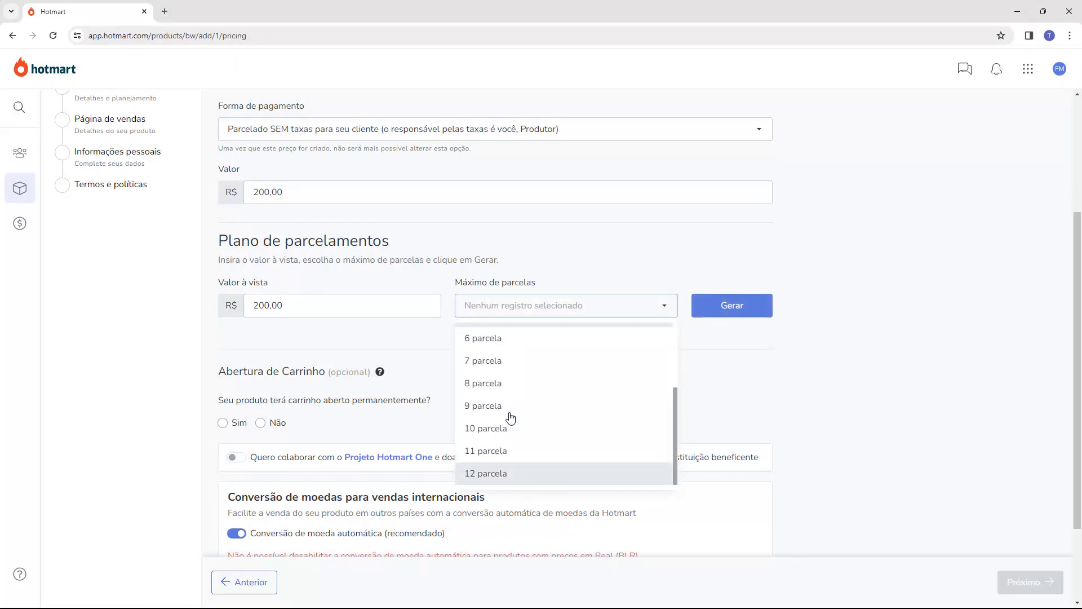
{"action": "left_click", "coordinate": [509, 471]}
{"action": "left_click", "coordinate": [555, 305]}
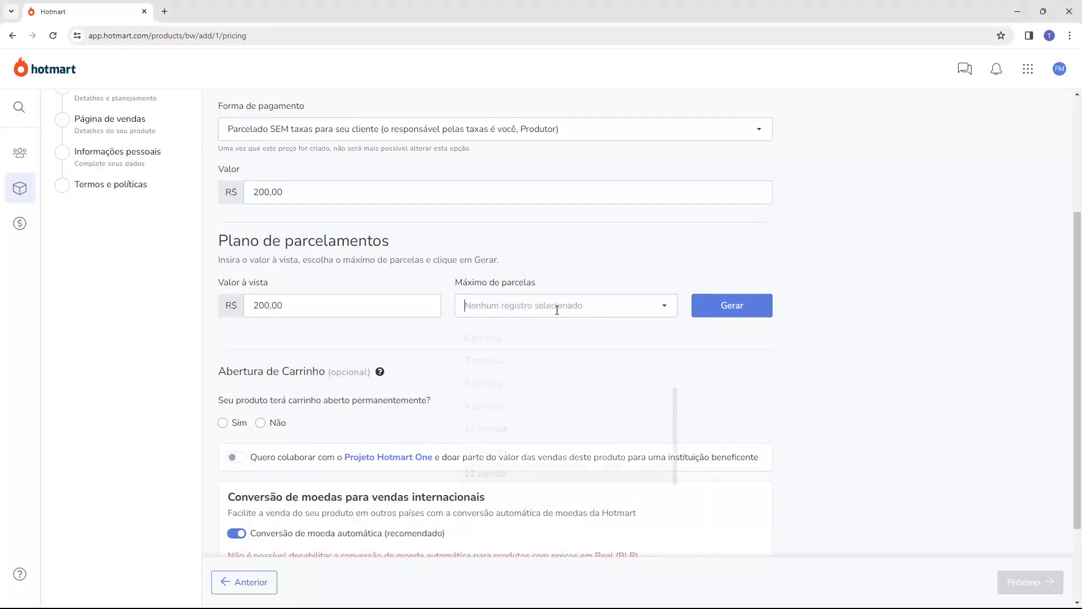
{"action": "scroll", "coordinate": [544, 379], "scroll_direction": "up", "scroll_amount": 1}
{"action": "scroll", "coordinate": [541, 381], "scroll_direction": "up", "scroll_amount": 3}
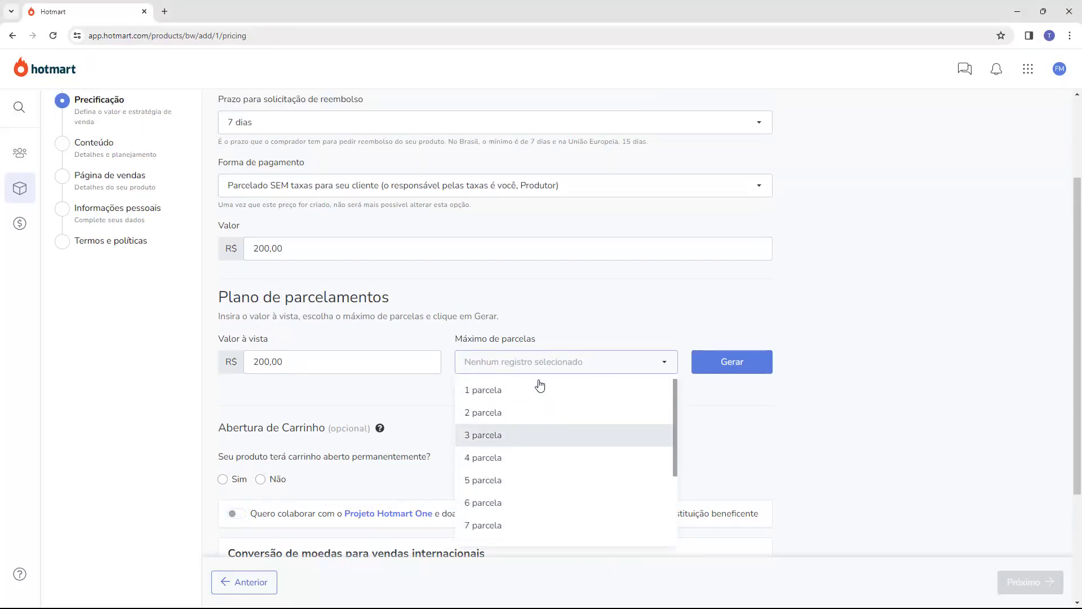
{"action": "scroll", "coordinate": [532, 395], "scroll_direction": "down", "scroll_amount": 2}
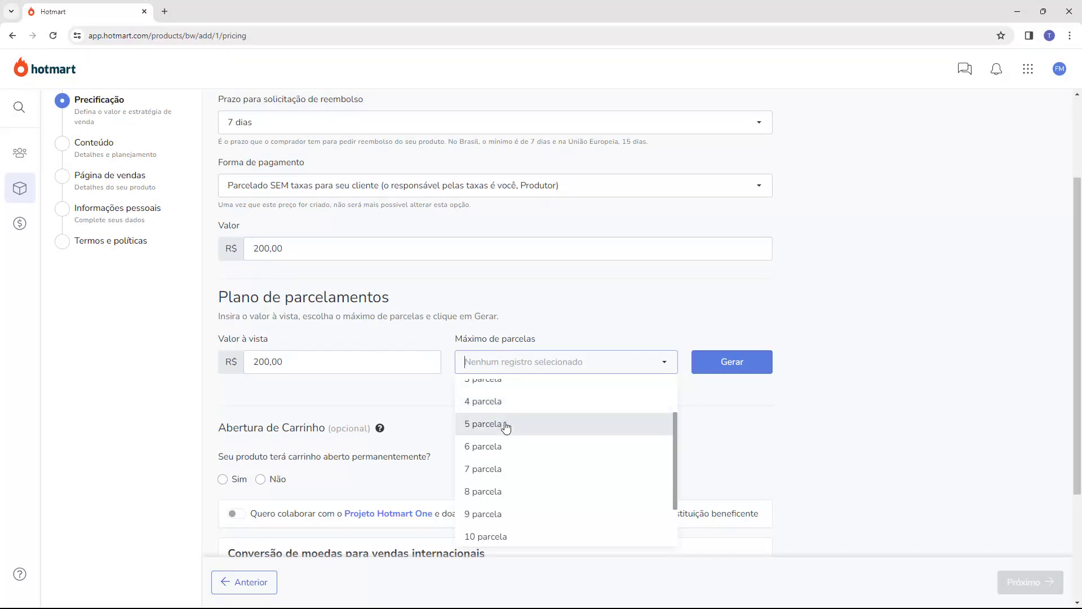
{"action": "scroll", "coordinate": [508, 415], "scroll_direction": "down", "scroll_amount": 4}
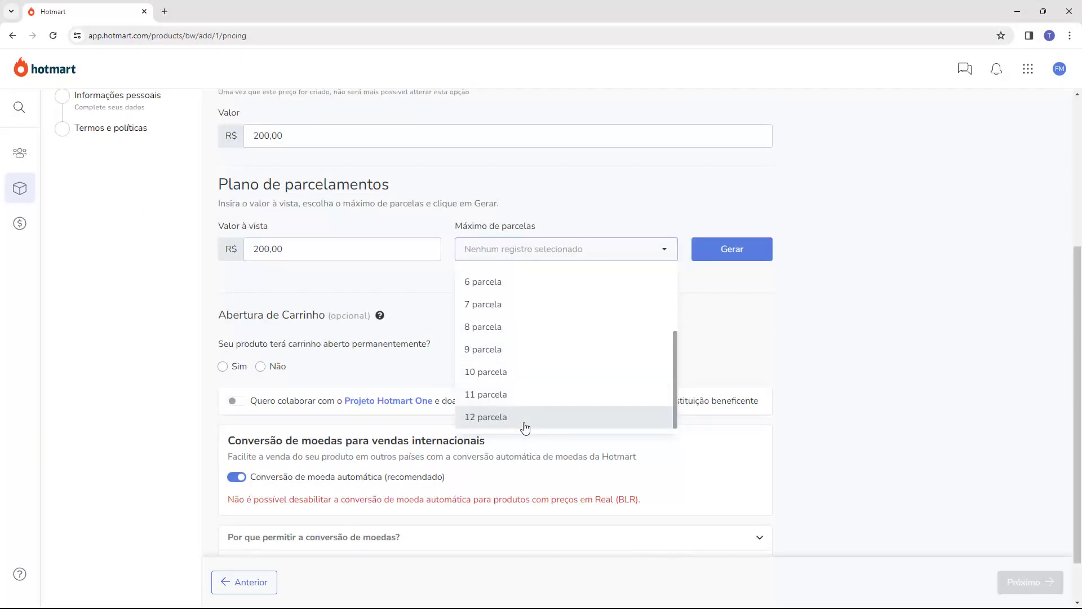
{"action": "left_click", "coordinate": [488, 417]}
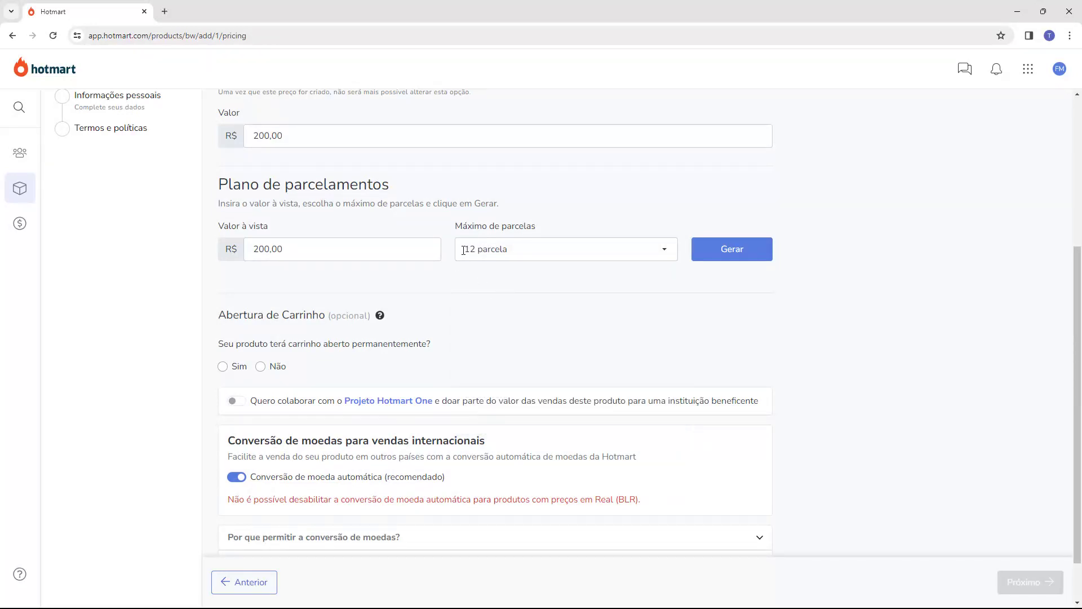
{"action": "left_click", "coordinate": [731, 254]}
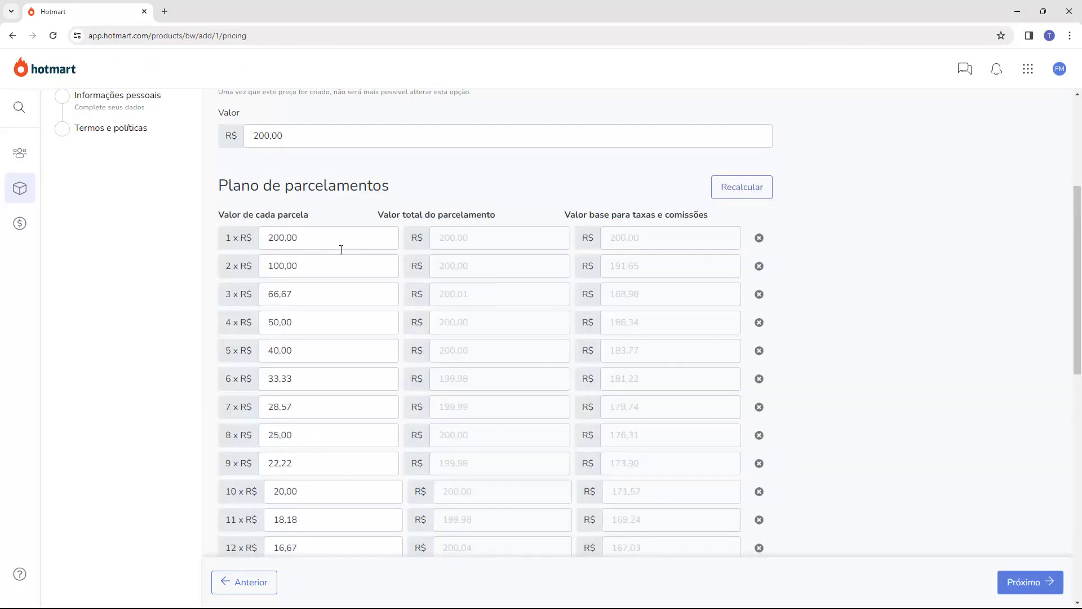
Answer Sim to whether the product will have a permanently open cart
{"action": "scroll", "coordinate": [327, 242], "scroll_direction": "down", "scroll_amount": 1}
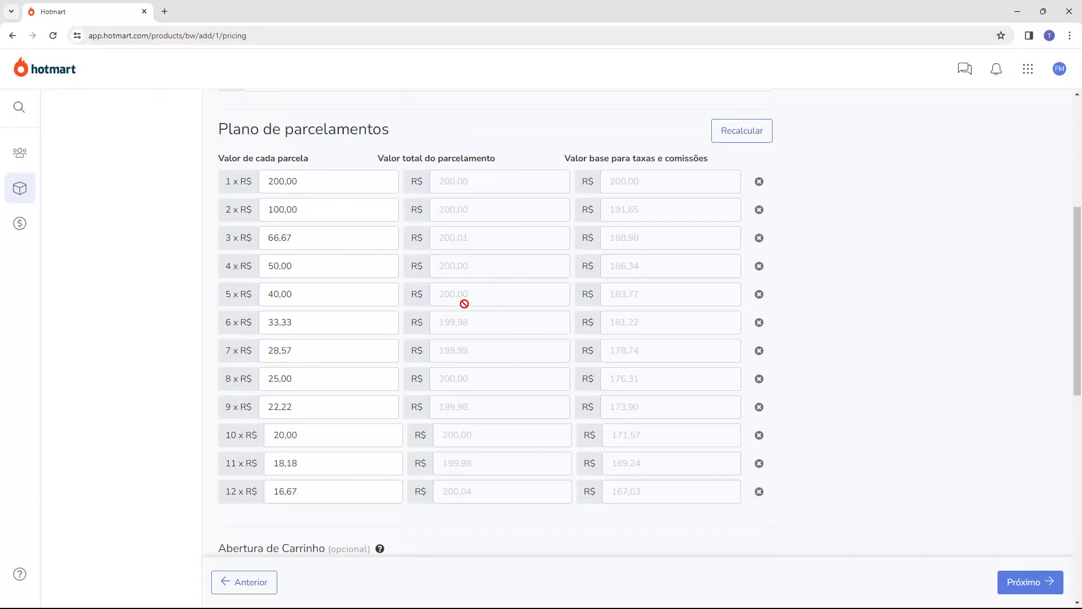
{"action": "scroll", "coordinate": [507, 167], "scroll_direction": "down", "scroll_amount": 1}
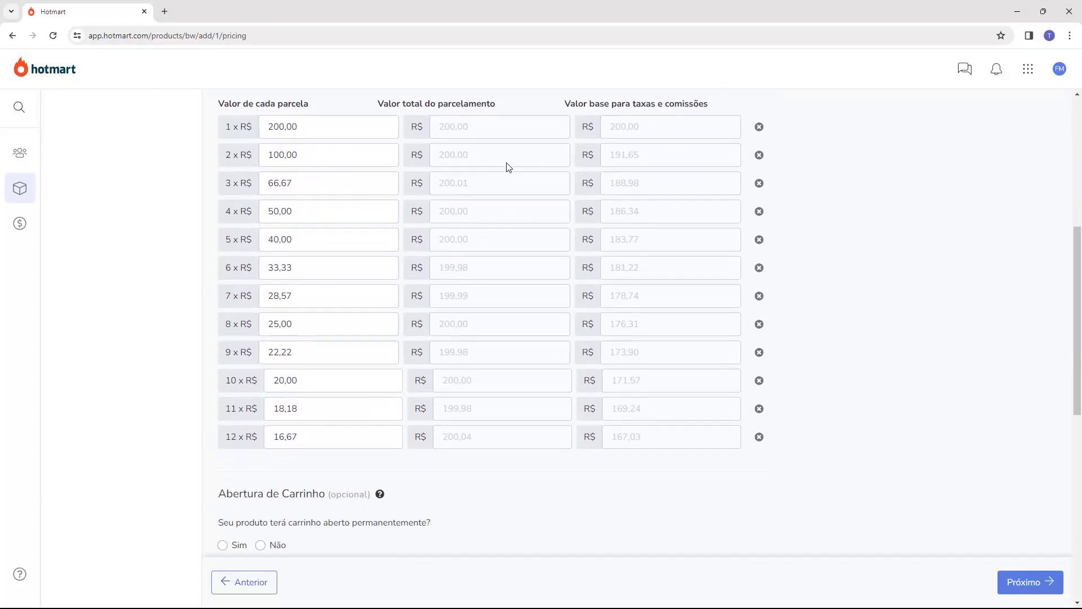
{"action": "scroll", "coordinate": [506, 167], "scroll_direction": "down", "scroll_amount": 6}
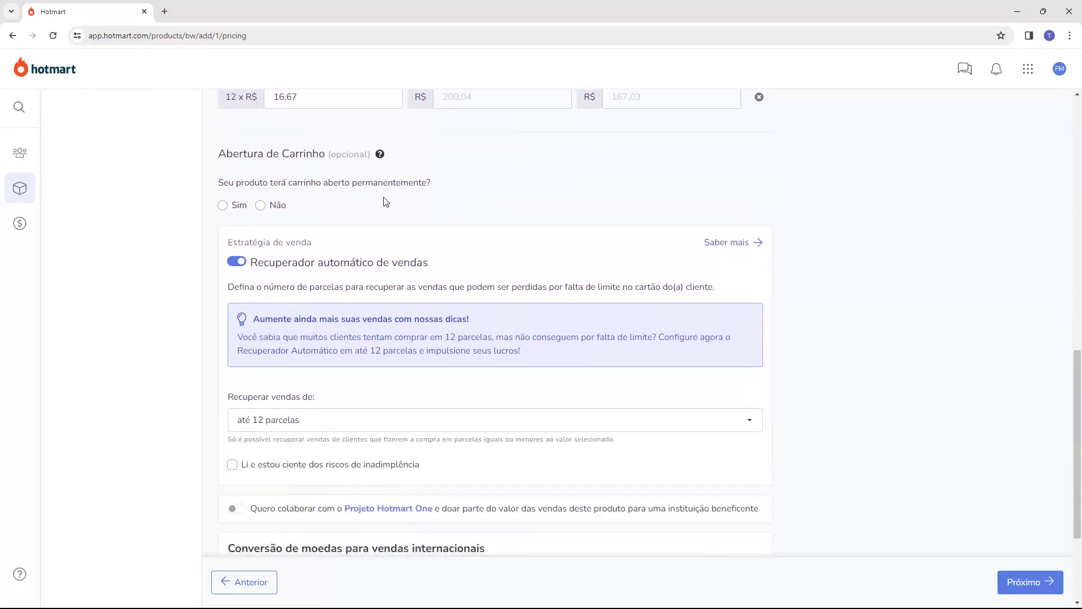
{"action": "left_click_drag", "start_coordinate": [219, 155], "coordinate": [277, 155]}
{"action": "left_click", "coordinate": [230, 186]}
{"action": "left_click_drag", "start_coordinate": [219, 183], "coordinate": [400, 183]}
{"action": "left_click", "coordinate": [223, 205]}
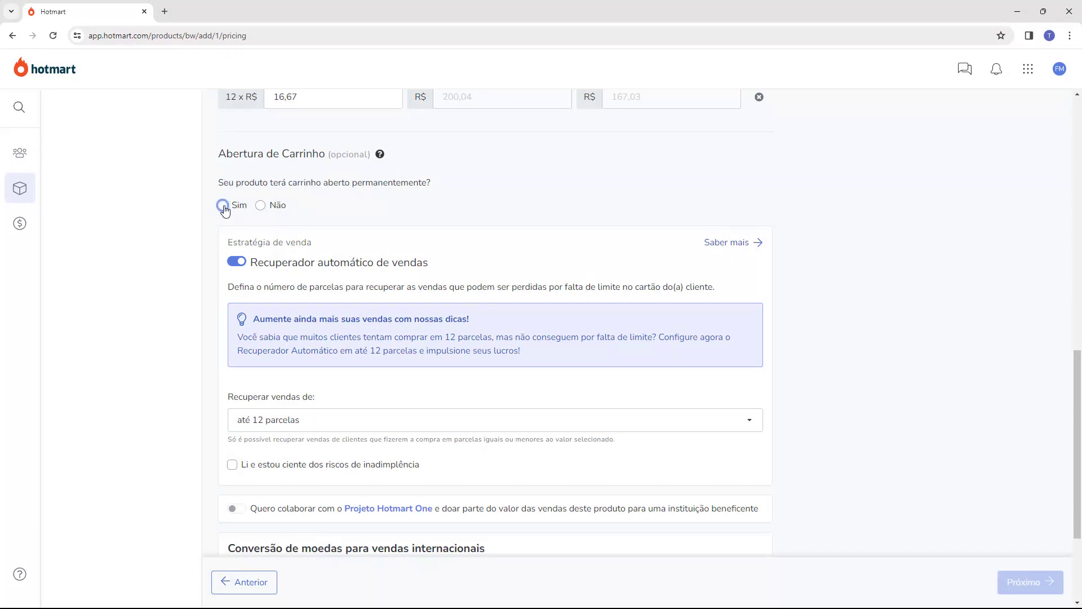
{"action": "left_click", "coordinate": [261, 206]}
{"action": "left_click", "coordinate": [222, 206]}
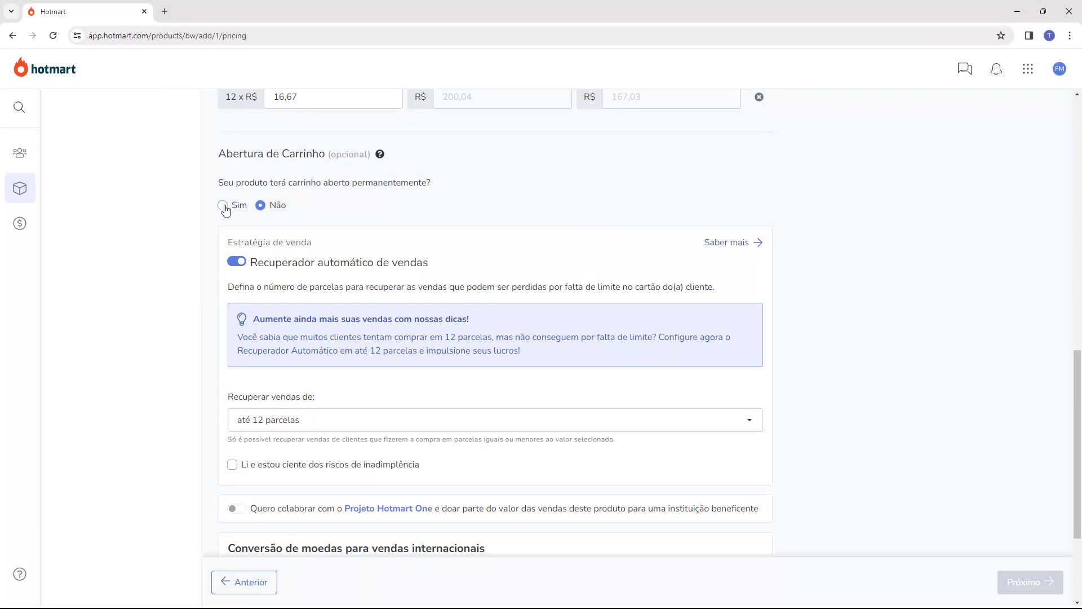
{"action": "scroll", "coordinate": [265, 194], "scroll_direction": "up", "scroll_amount": 1}
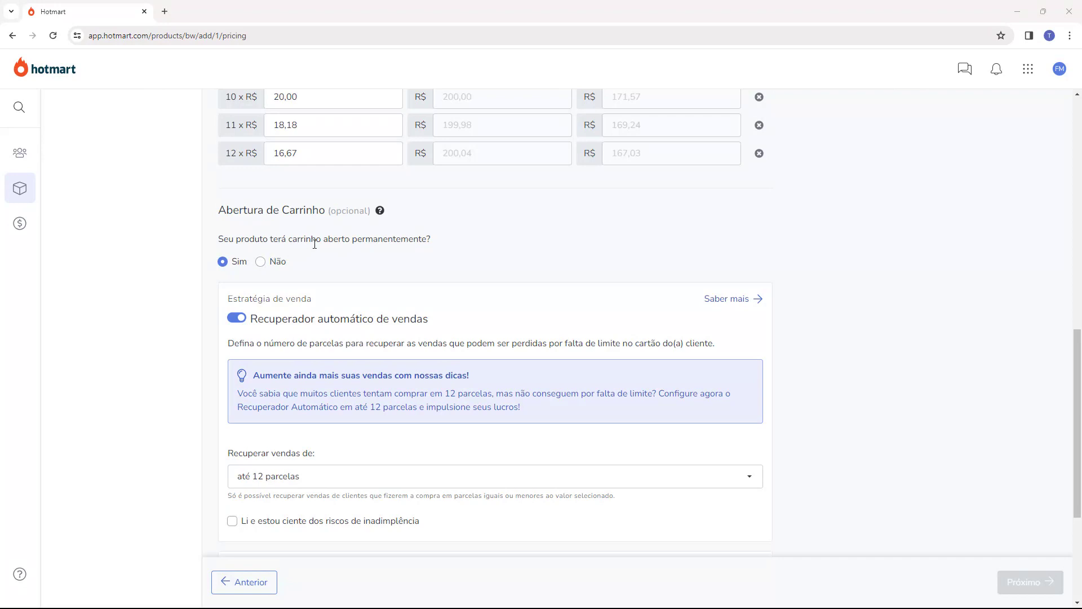
{"action": "left_click", "coordinate": [261, 262]}
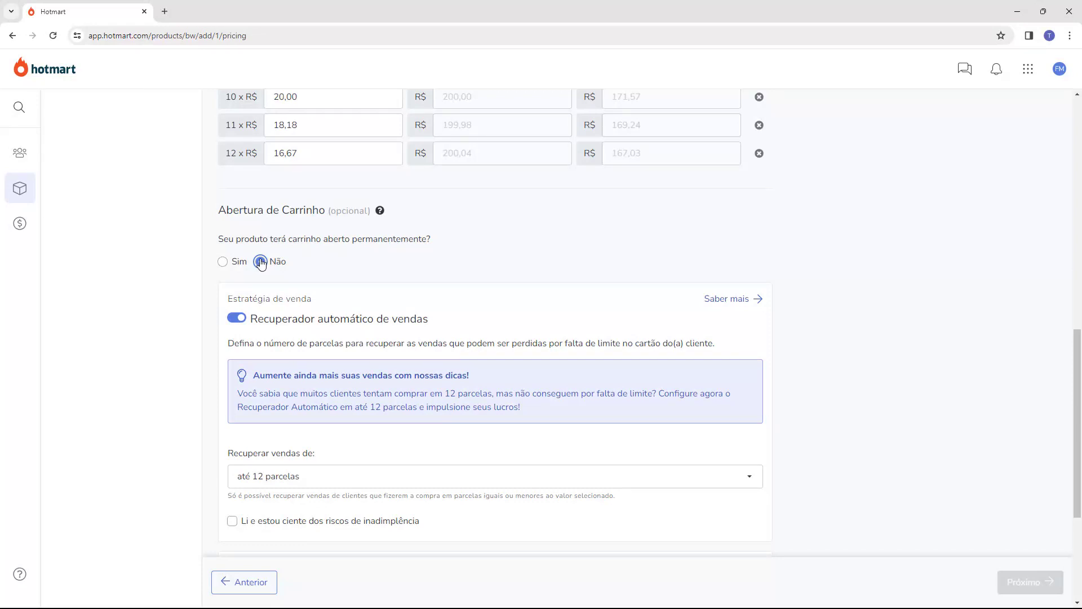
{"action": "left_click", "coordinate": [223, 263]}
Turn off the automatic sales recovery (Recuperador automático de vendas) in the sales strategy
{"action": "scroll", "coordinate": [242, 270], "scroll_direction": "down", "scroll_amount": 1}
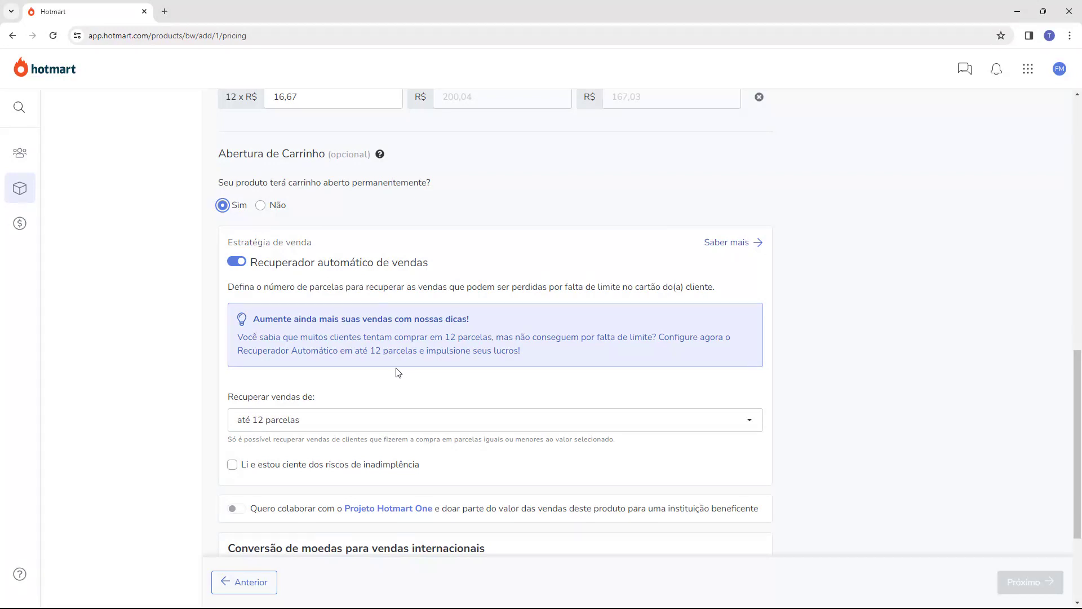
{"action": "scroll", "coordinate": [399, 372], "scroll_direction": "up", "scroll_amount": 6}
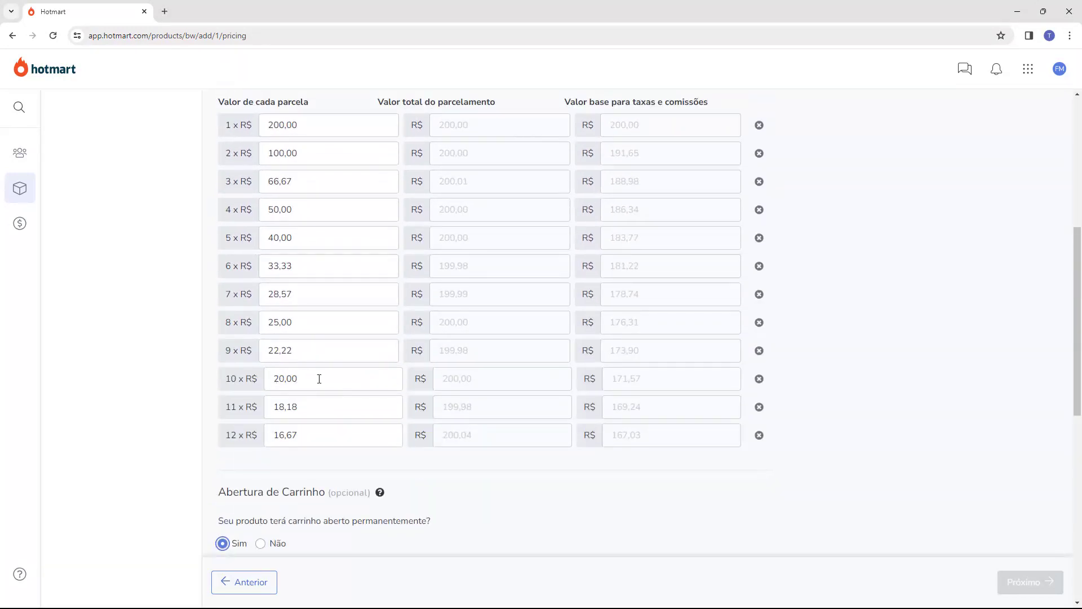
{"action": "scroll", "coordinate": [243, 383], "scroll_direction": "down", "scroll_amount": 7}
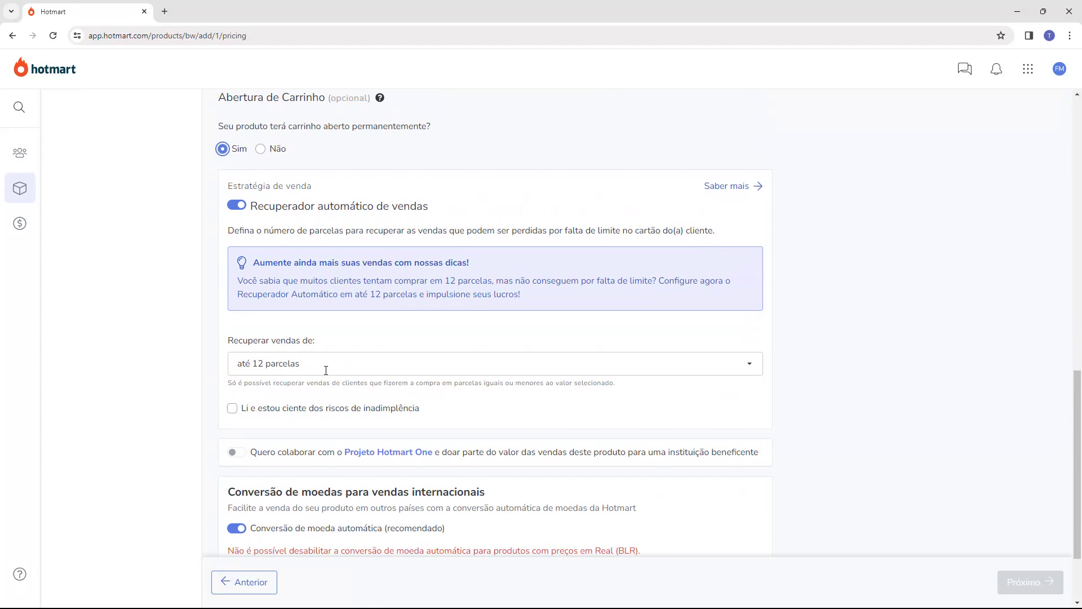
{"action": "scroll", "coordinate": [326, 370], "scroll_direction": "up", "scroll_amount": 1}
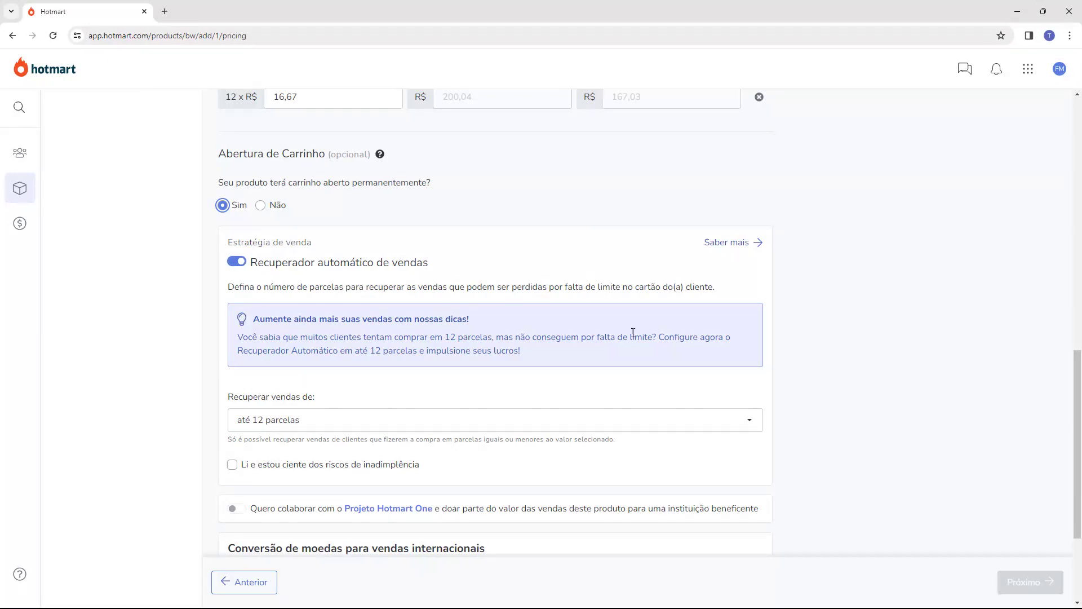
{"action": "left_click", "coordinate": [237, 262]}
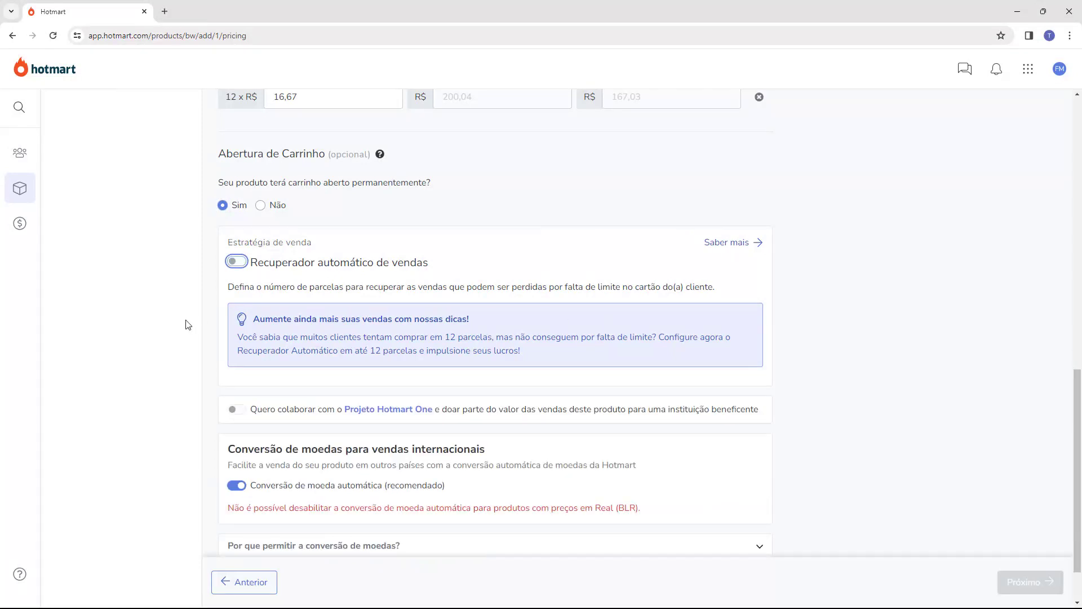
{"action": "scroll", "coordinate": [188, 324], "scroll_direction": "down", "scroll_amount": 1}
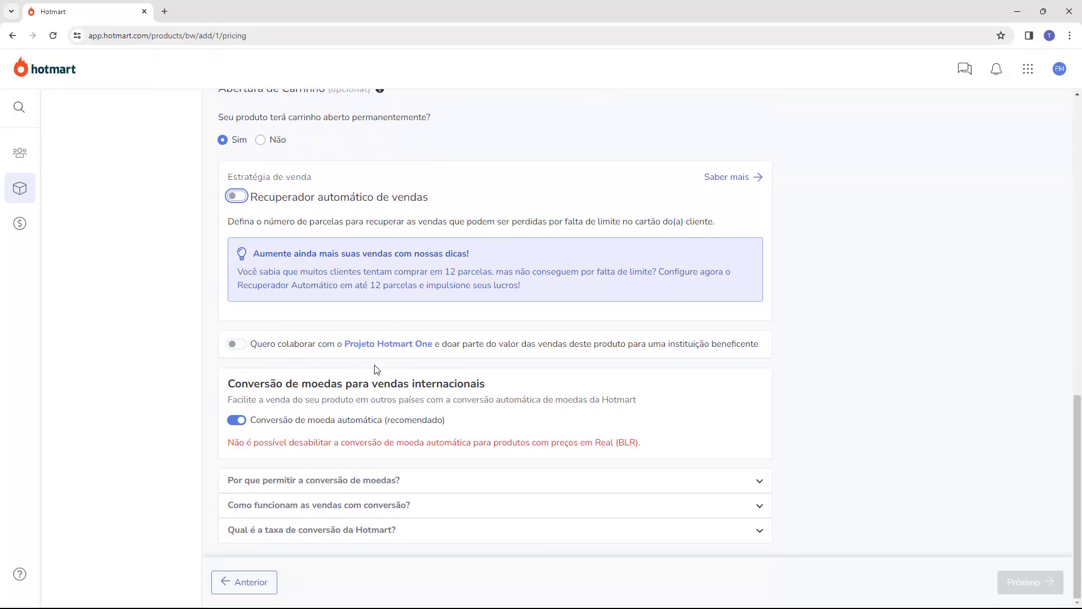
Try to turn off automatic currency conversion for international sales and continue to the content stage
{"action": "key", "text": "Tab"}
{"action": "left_click_drag", "start_coordinate": [225, 387], "coordinate": [411, 384]}
{"action": "left_click", "coordinate": [409, 383]}
{"action": "left_click", "coordinate": [239, 421]}
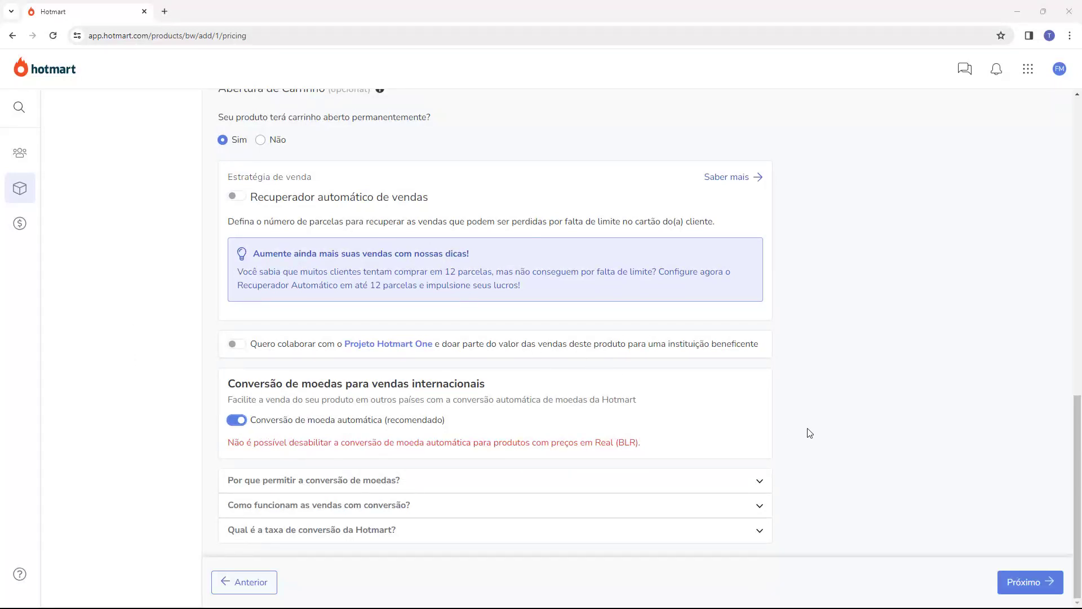
{"action": "left_click", "coordinate": [1033, 591]}
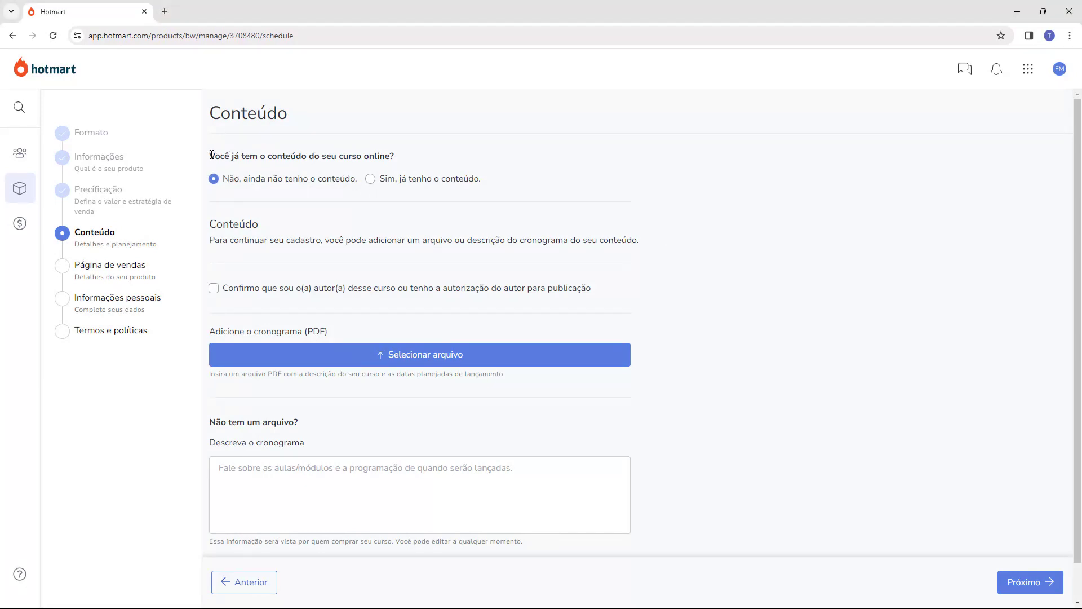
{"action": "left_click_drag", "start_coordinate": [212, 154], "coordinate": [386, 160]}
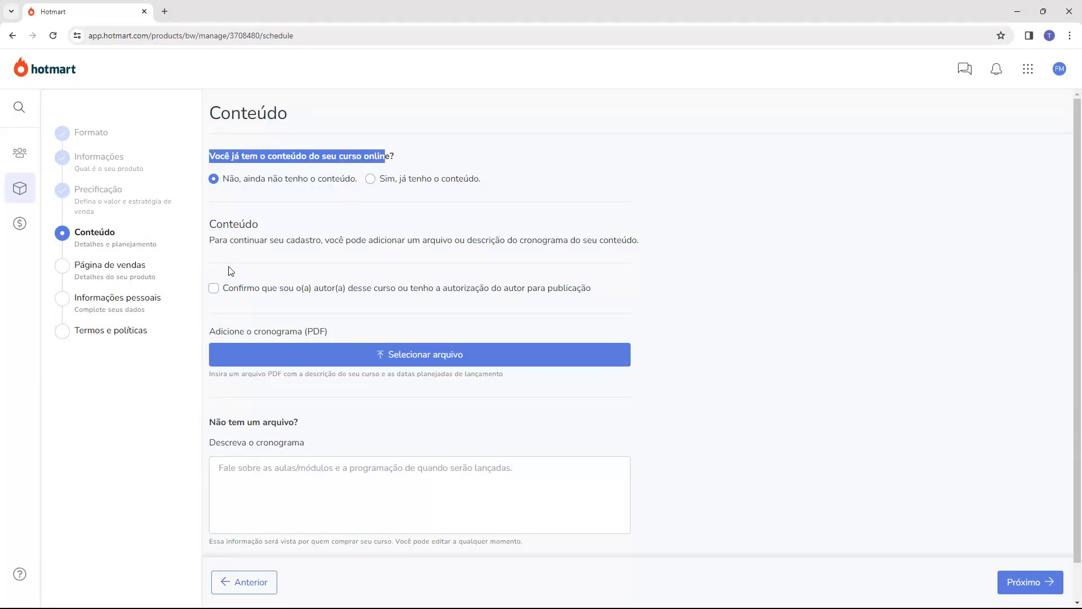
{"action": "scroll", "coordinate": [231, 271], "scroll_direction": "down", "scroll_amount": 1}
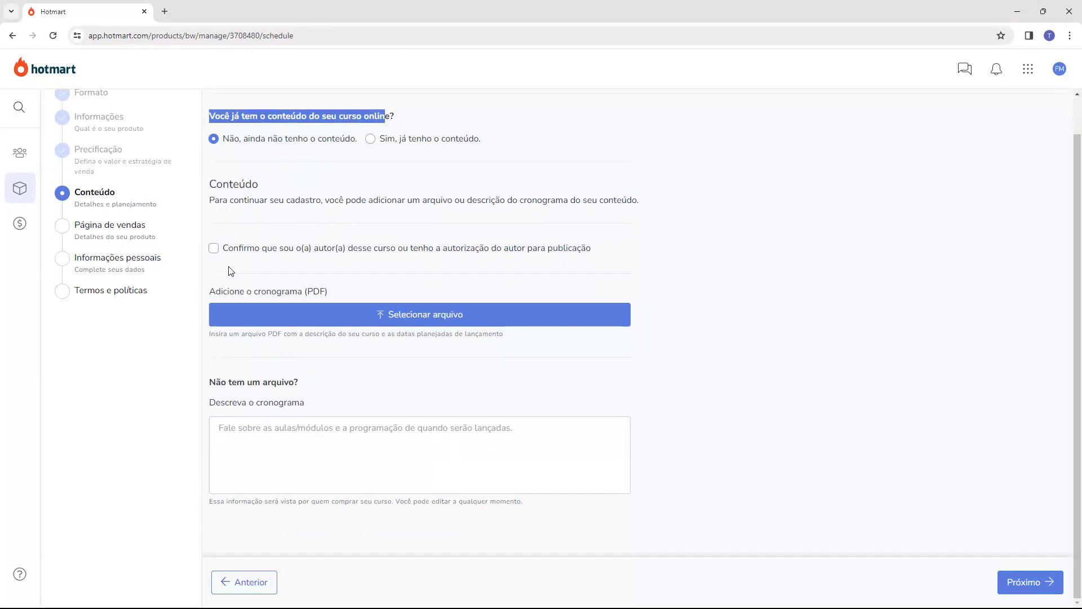
{"action": "left_click", "coordinate": [259, 268]}
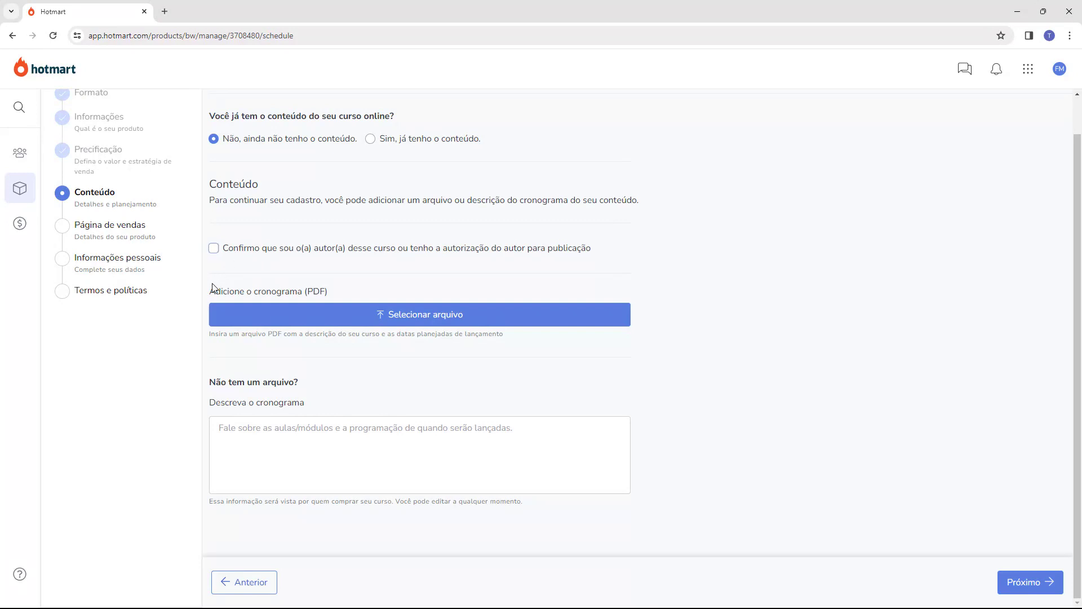
Answer that the online course content already exists (Sim, já tenho o conteúdo), read the instructions and open the content manager
{"action": "scroll", "coordinate": [368, 186], "scroll_direction": "up", "scroll_amount": 1}
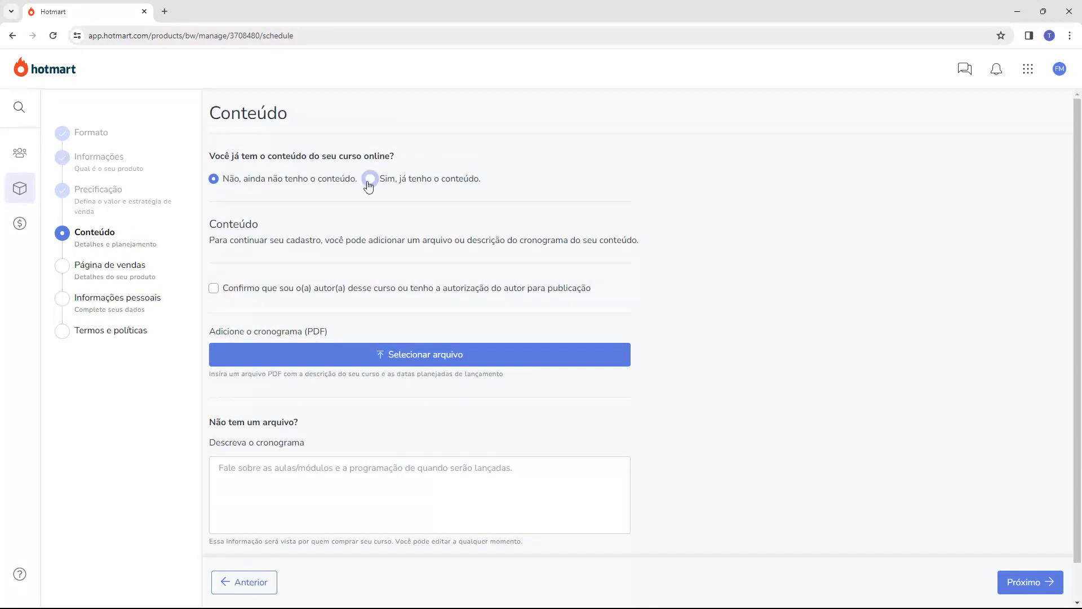
{"action": "left_click", "coordinate": [369, 186]}
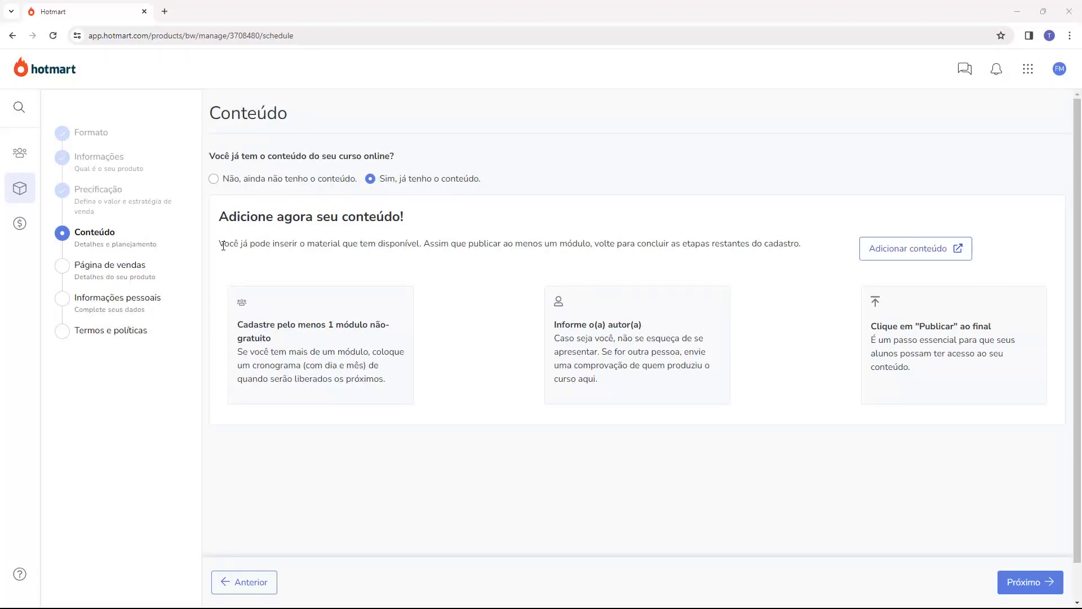
{"action": "left_click_drag", "start_coordinate": [224, 246], "coordinate": [755, 254]}
{"action": "left_click", "coordinate": [424, 251]}
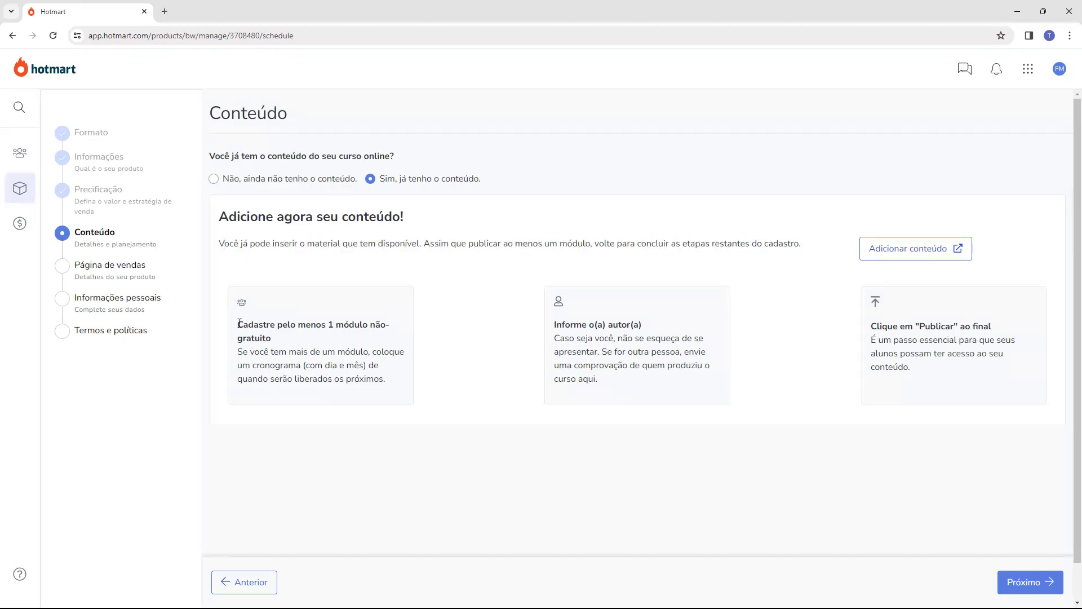
{"action": "left_click_drag", "start_coordinate": [240, 323], "coordinate": [334, 329]}
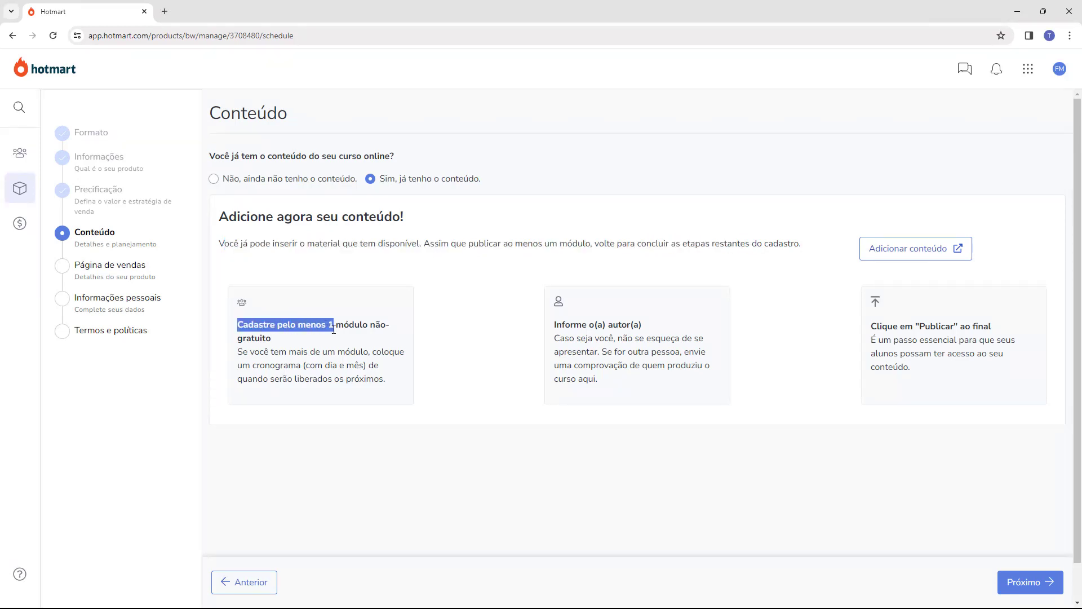
{"action": "left_click_drag", "start_coordinate": [554, 325], "coordinate": [619, 326]}
{"action": "left_click", "coordinate": [629, 322]}
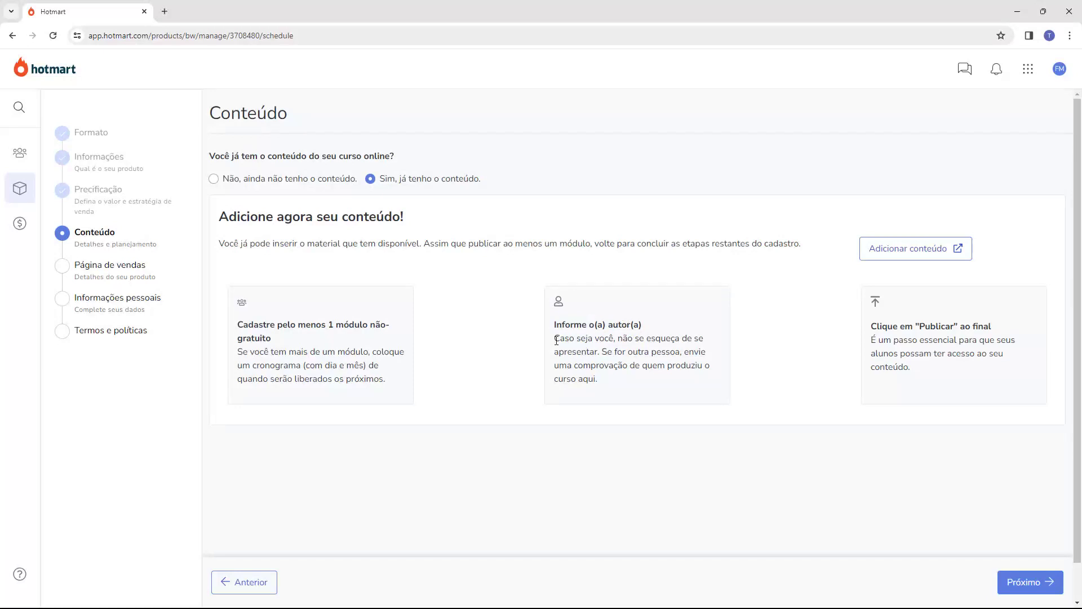
{"action": "left_click_drag", "start_coordinate": [555, 339], "coordinate": [592, 339]}
{"action": "left_click", "coordinate": [712, 268]}
{"action": "left_click", "coordinate": [912, 258]}
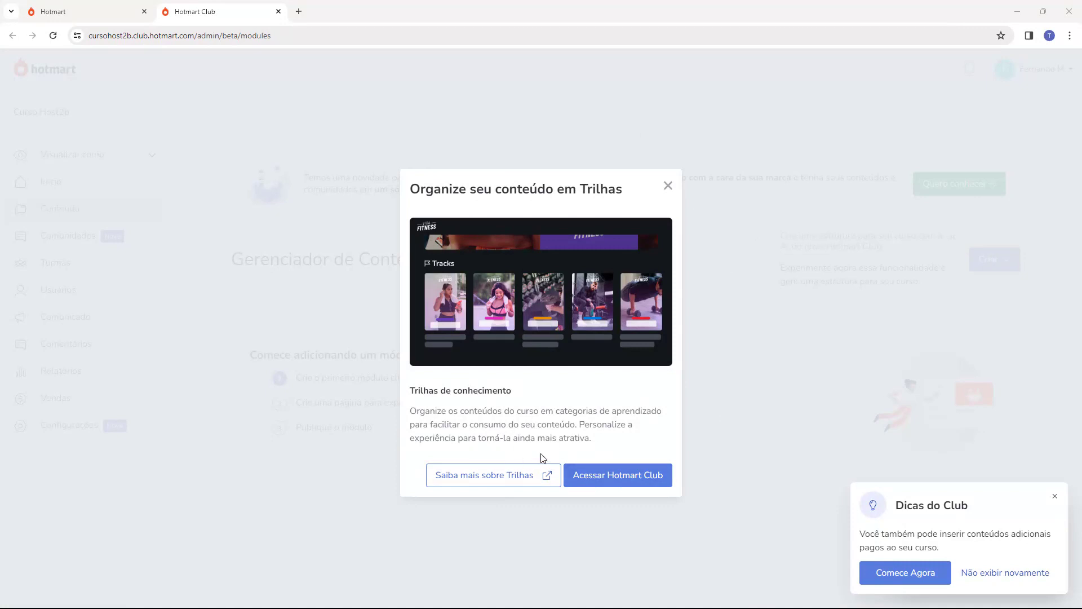
Dismiss the Trilhas announcement and start a new module named "Módulo 1 - Introdução"
{"action": "left_click", "coordinate": [666, 186]}
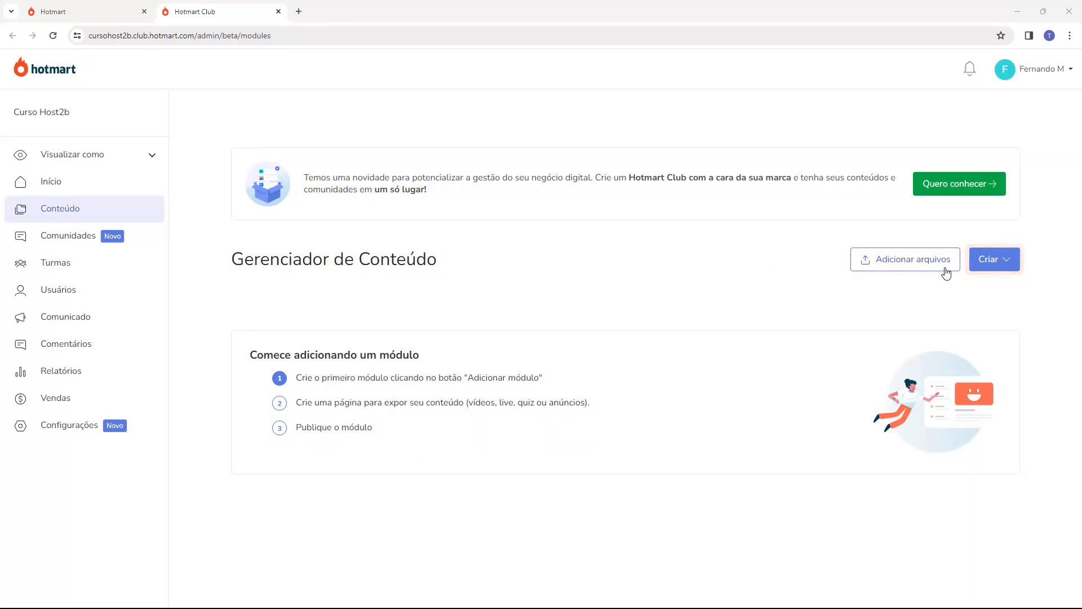
{"action": "left_click", "coordinate": [998, 265]}
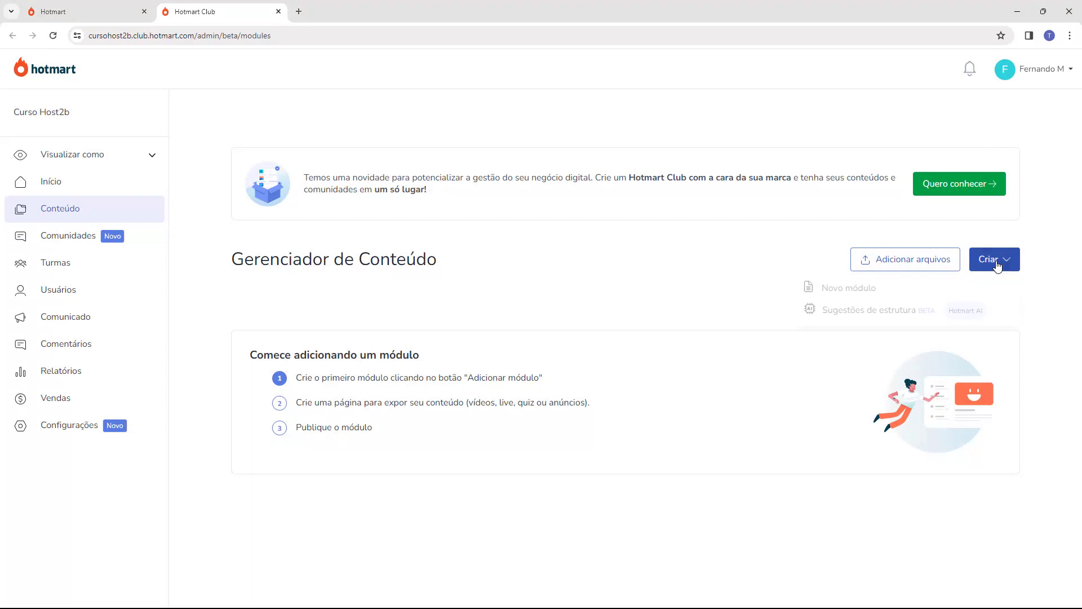
{"action": "left_click", "coordinate": [854, 294]}
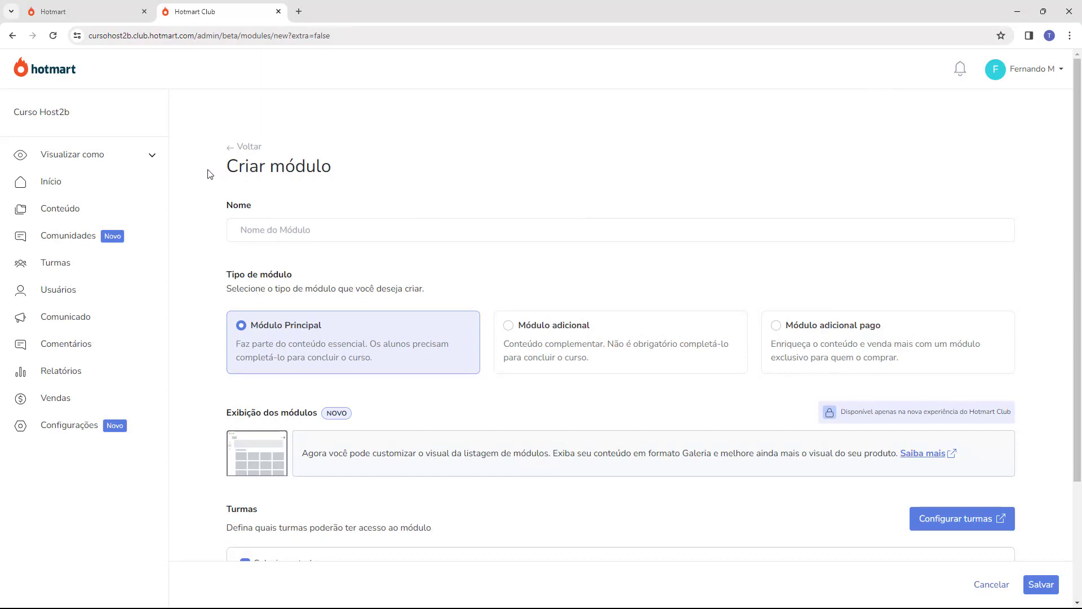
{"action": "scroll", "coordinate": [209, 174], "scroll_direction": "down", "scroll_amount": 1}
{"action": "scroll", "coordinate": [209, 174], "scroll_direction": "up", "scroll_amount": 1}
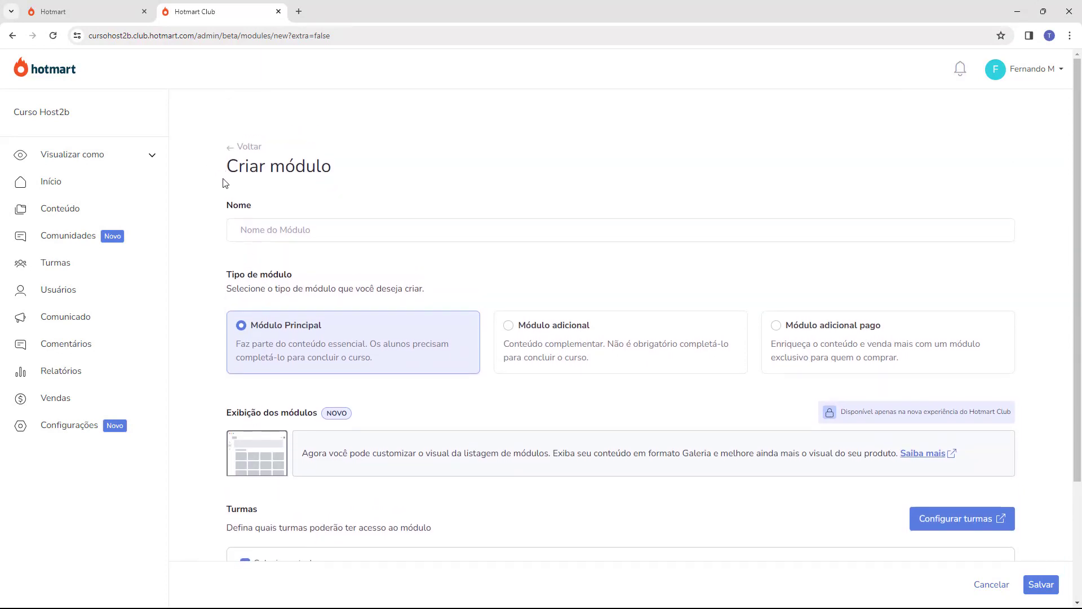
{"action": "left_click", "coordinate": [241, 229]}
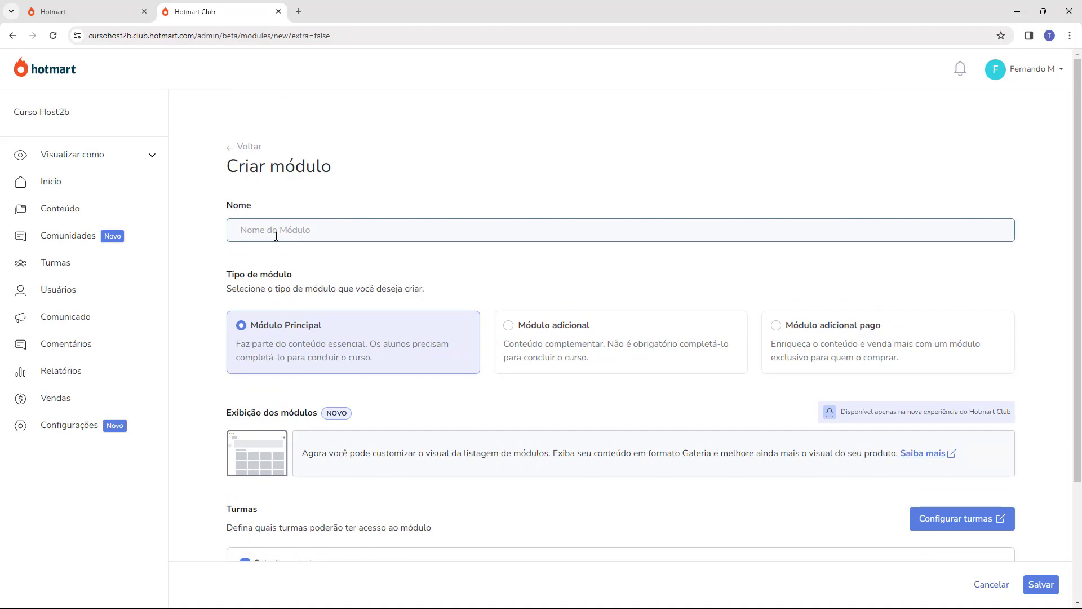
{"action": "type", "text": "Módulo 1 - Introdução"}
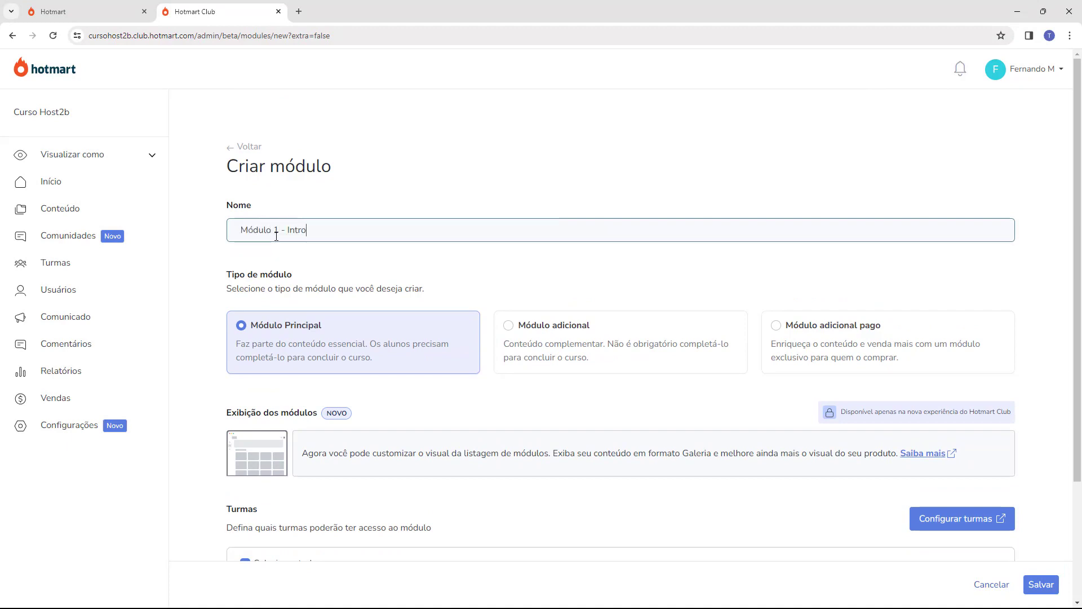
Examine the module type choices, the class access settings (Turmas) and the free module description in the module form
{"action": "scroll", "coordinate": [224, 222], "scroll_direction": "down", "scroll_amount": 1}
{"action": "left_click", "coordinate": [224, 222]}
{"action": "left_click_drag", "start_coordinate": [225, 221], "coordinate": [304, 221]}
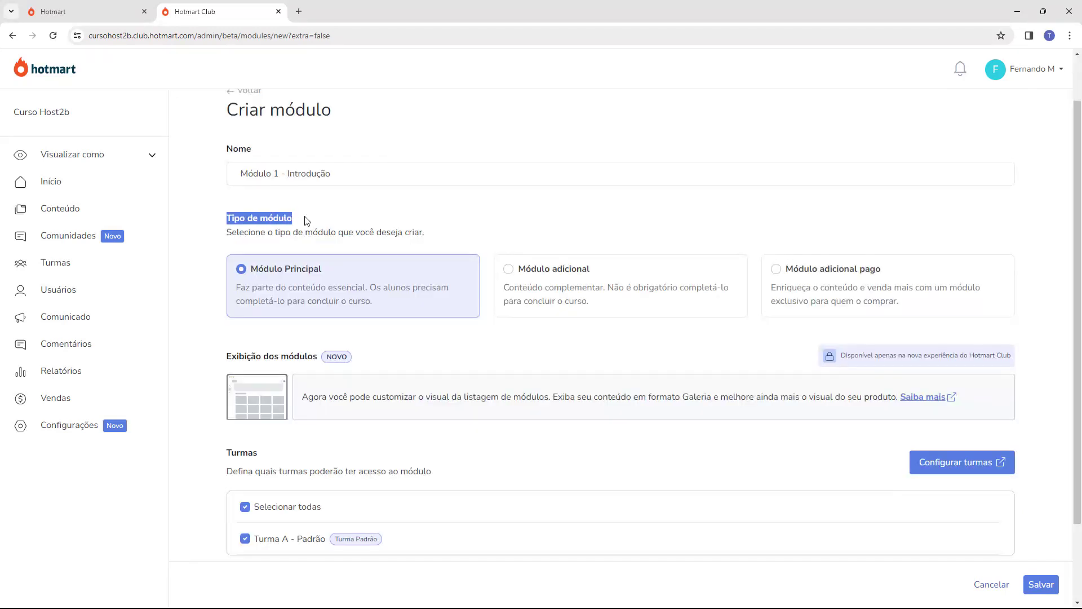
{"action": "left_click", "coordinate": [254, 246]}
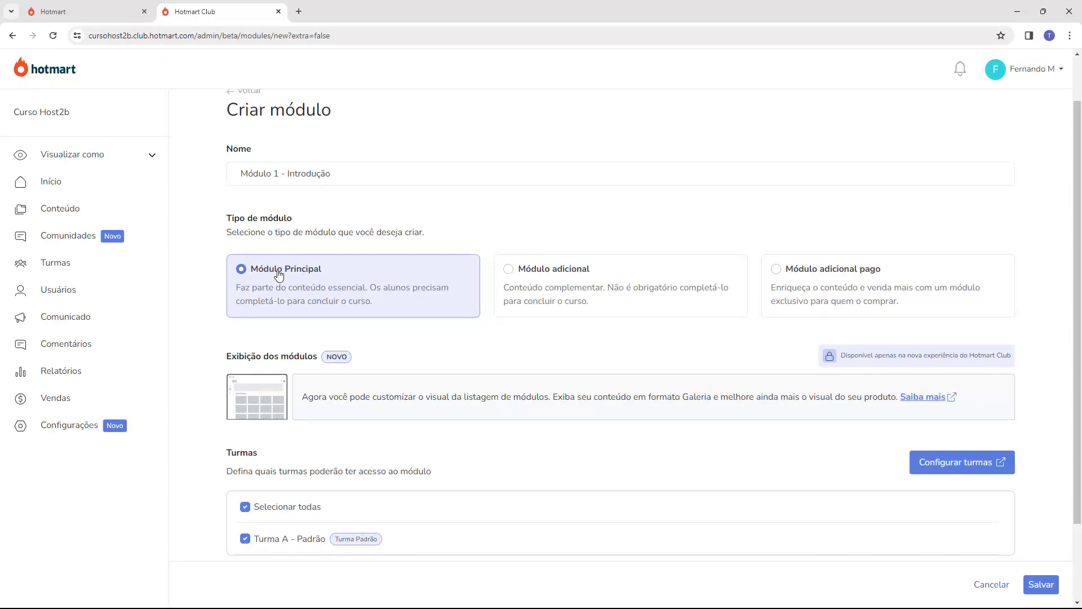
{"action": "scroll", "coordinate": [221, 257], "scroll_direction": "down", "scroll_amount": 2}
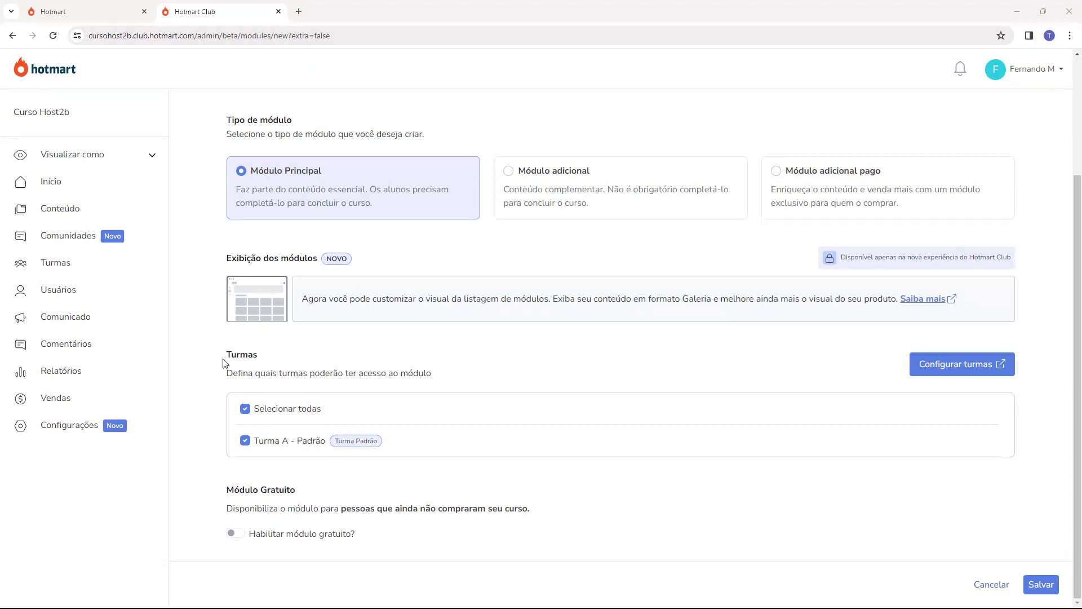
{"action": "left_click_drag", "start_coordinate": [225, 363], "coordinate": [434, 379]}
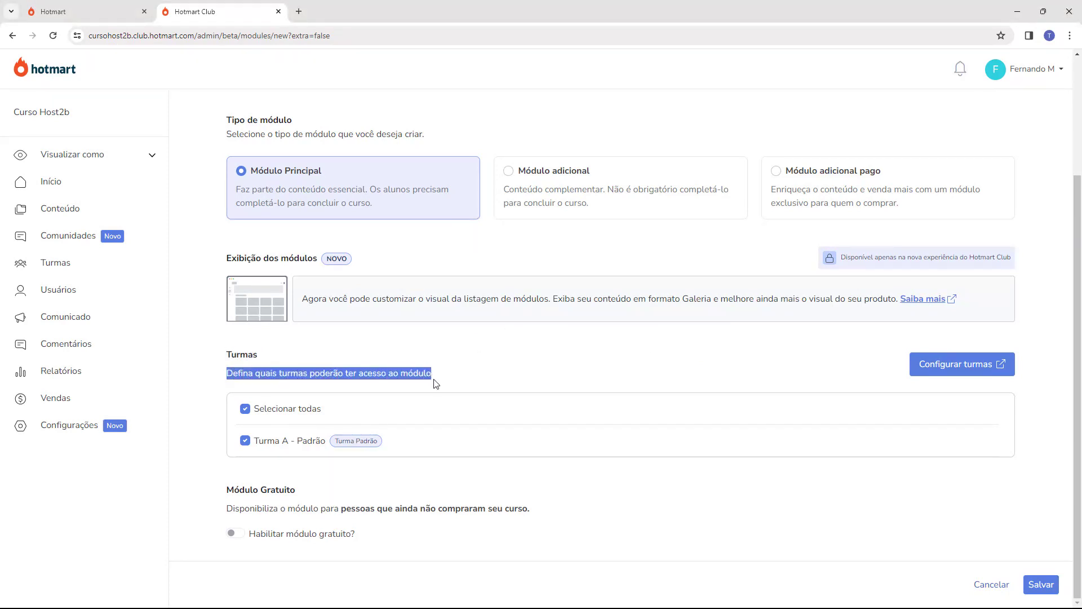
{"action": "left_click", "coordinate": [441, 378]}
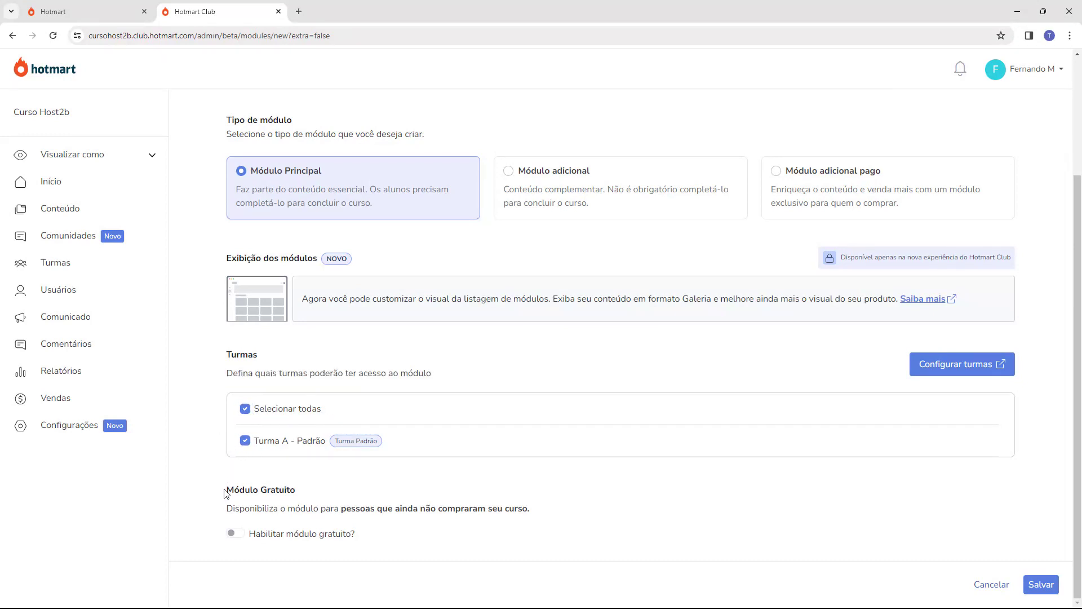
{"action": "left_click_drag", "start_coordinate": [226, 490], "coordinate": [317, 496]}
{"action": "left_click", "coordinate": [317, 496]}
{"action": "left_click_drag", "start_coordinate": [225, 510], "coordinate": [359, 507]}
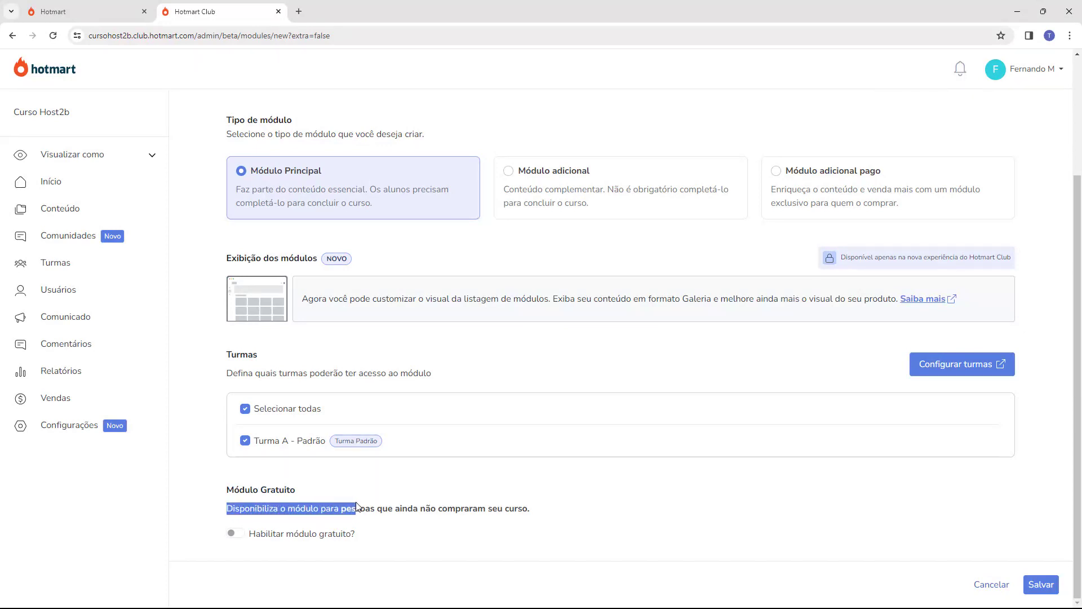
Try enabling the free module option (Habilitar módulo gratuito) and turn it off again
{"action": "left_click", "coordinate": [235, 536]}
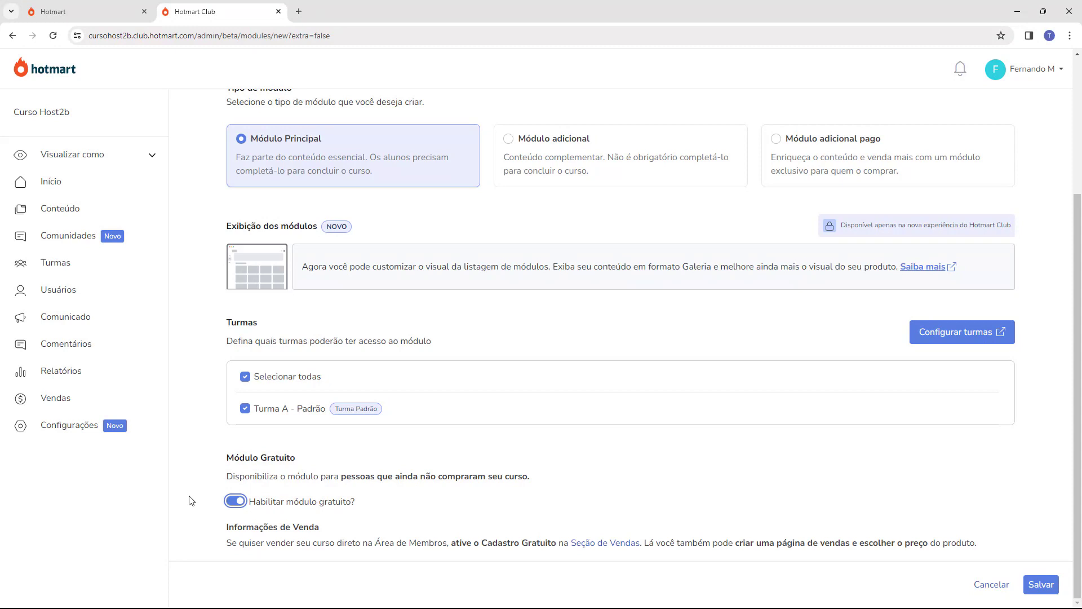
{"action": "scroll", "coordinate": [218, 473], "scroll_direction": "up", "scroll_amount": 3}
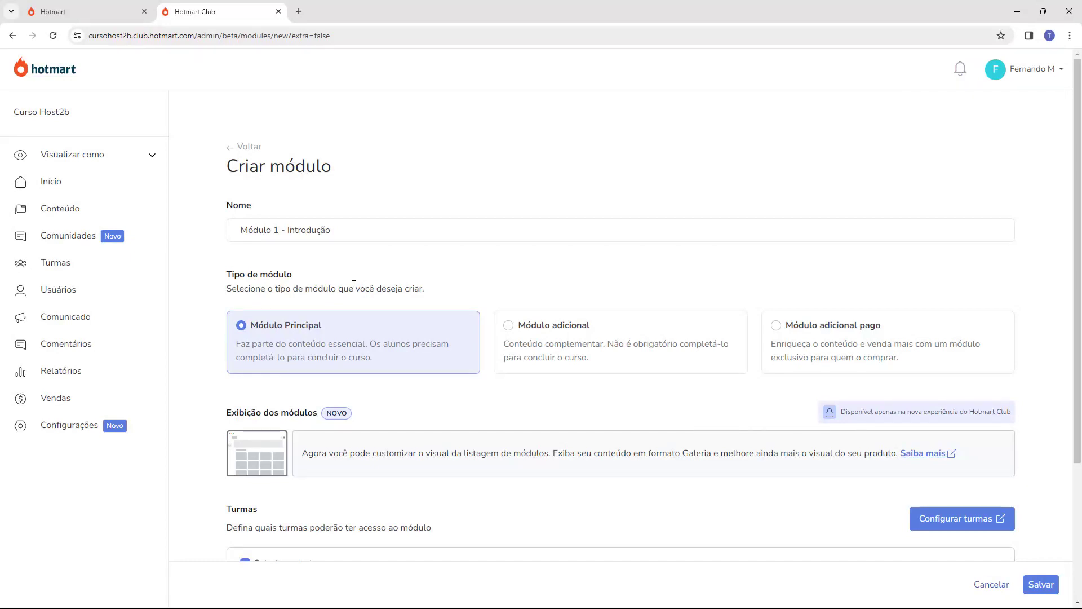
{"action": "scroll", "coordinate": [354, 285], "scroll_direction": "down", "scroll_amount": 3}
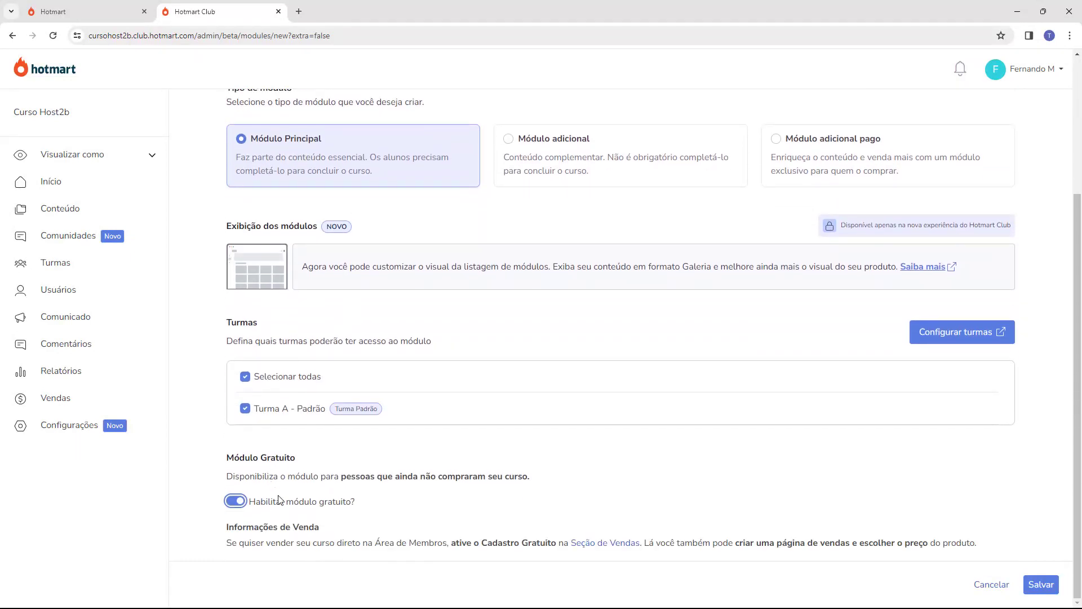
{"action": "left_click", "coordinate": [236, 501]}
Check the module form once more and save the new main module
{"action": "scroll", "coordinate": [236, 502], "scroll_direction": "up", "scroll_amount": 3}
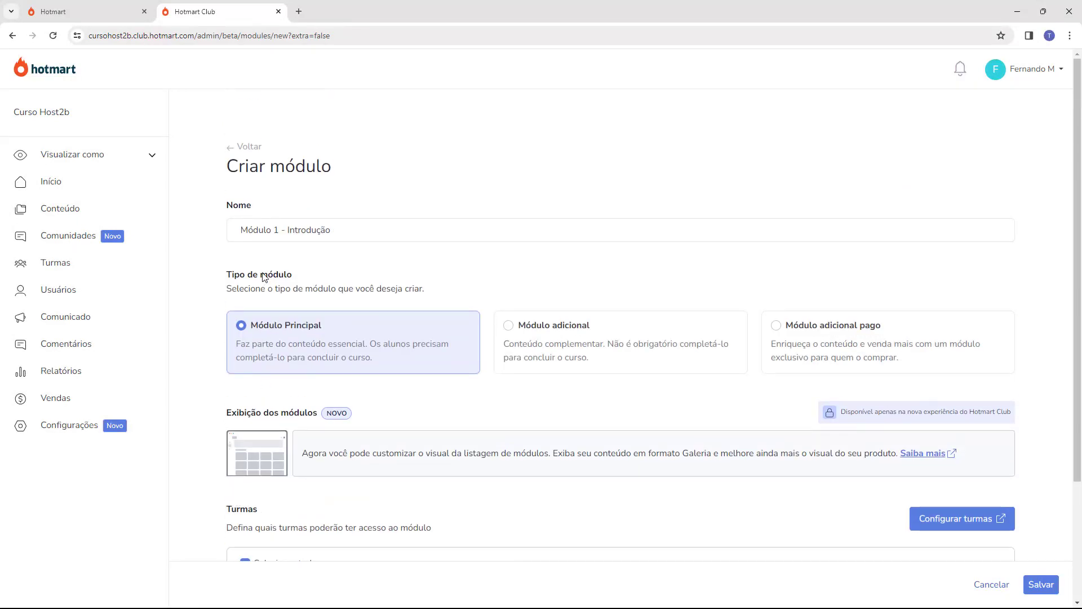
{"action": "scroll", "coordinate": [269, 446], "scroll_direction": "down", "scroll_amount": 3}
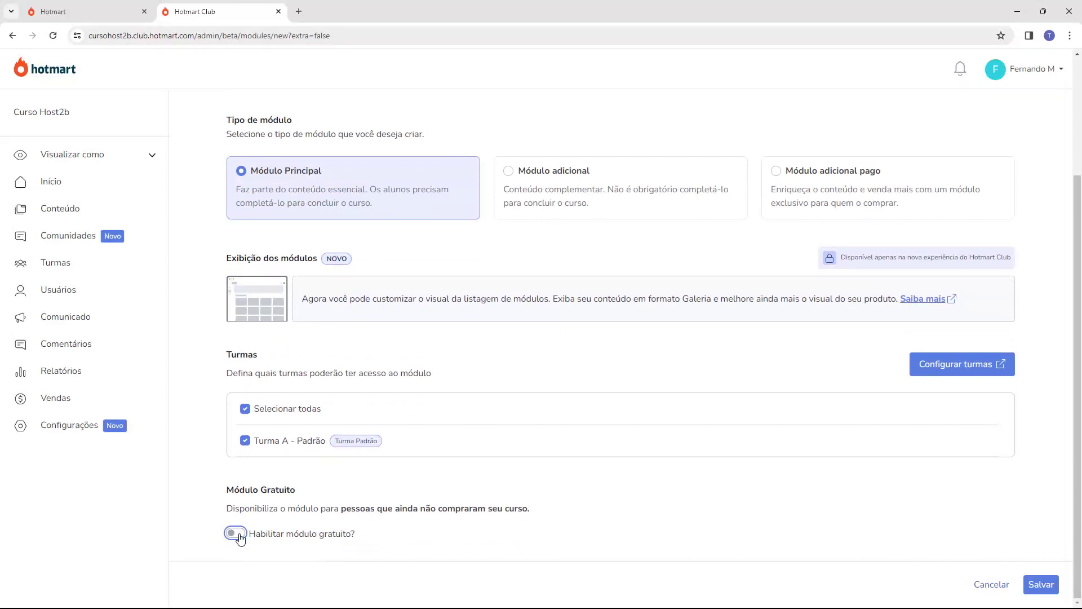
{"action": "scroll", "coordinate": [267, 415], "scroll_direction": "up", "scroll_amount": 3}
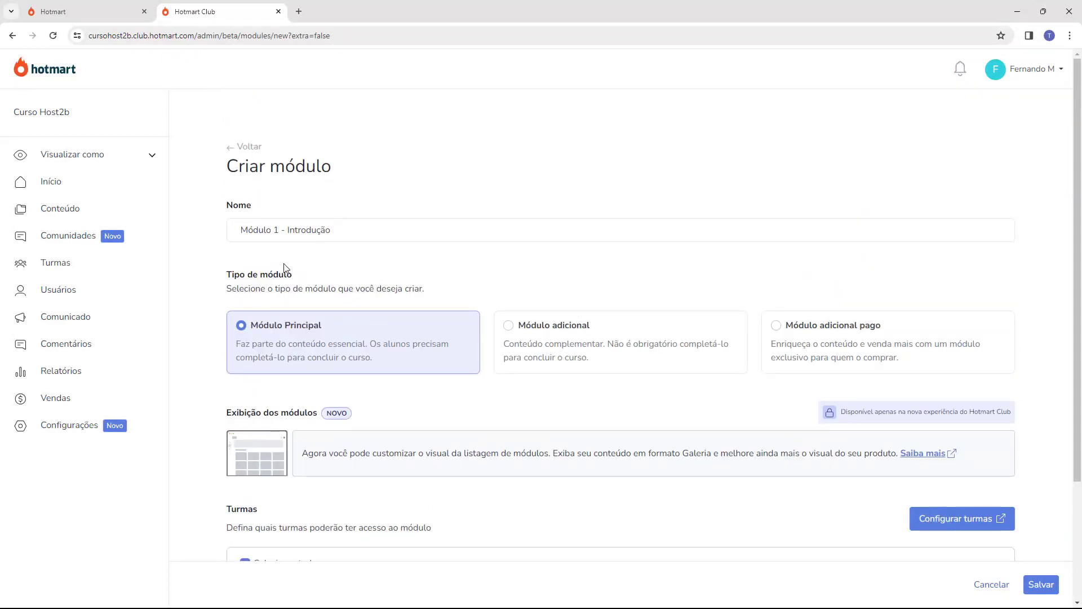
{"action": "scroll", "coordinate": [284, 265], "scroll_direction": "down", "scroll_amount": 3}
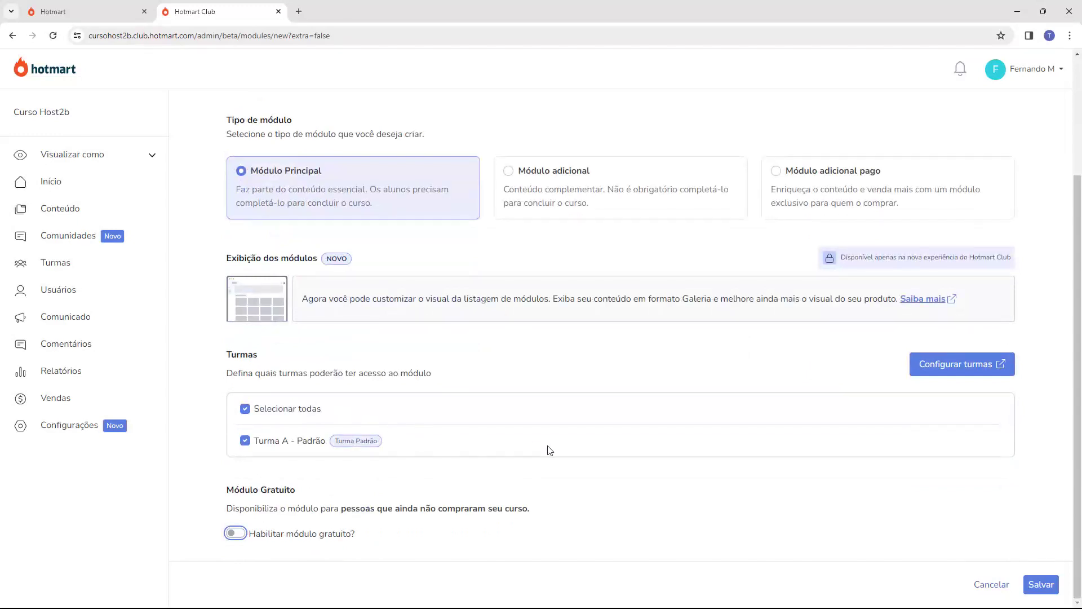
{"action": "left_click", "coordinate": [1041, 586]}
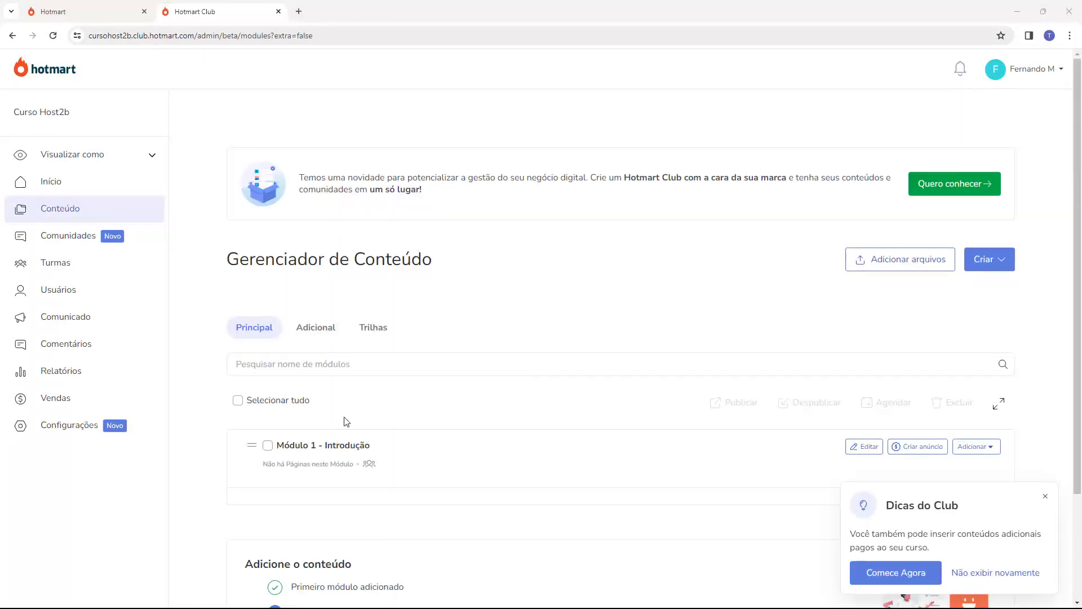
Dismiss the Dicas do Club tip and add a new Conteúdo page to Módulo 1 - Introdução
{"action": "scroll", "coordinate": [338, 417], "scroll_direction": "down", "scroll_amount": 1}
{"action": "scroll", "coordinate": [326, 402], "scroll_direction": "down", "scroll_amount": 1}
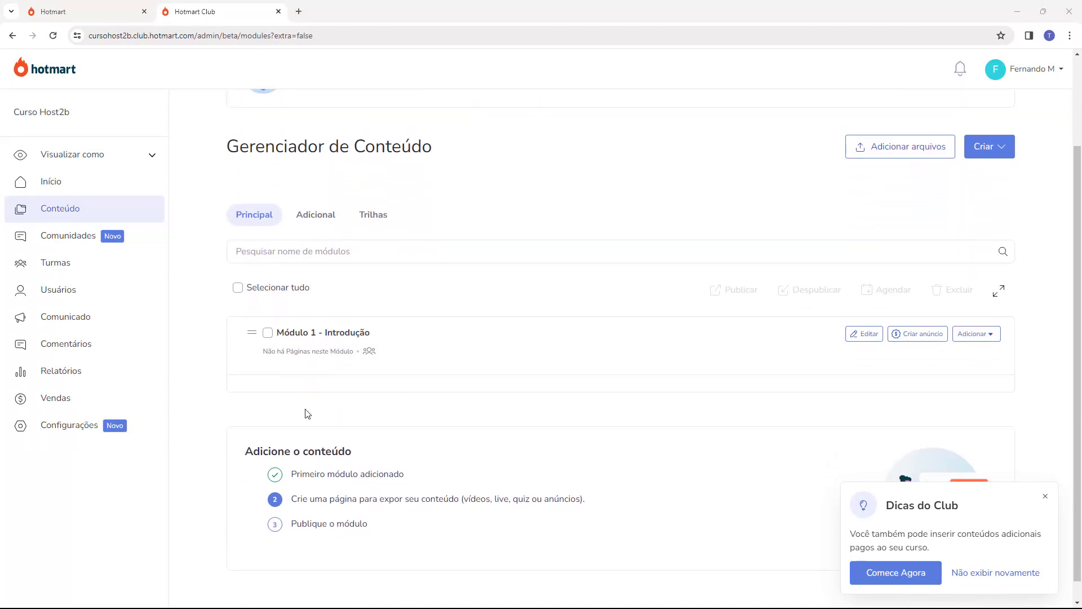
{"action": "left_click", "coordinate": [1046, 496]}
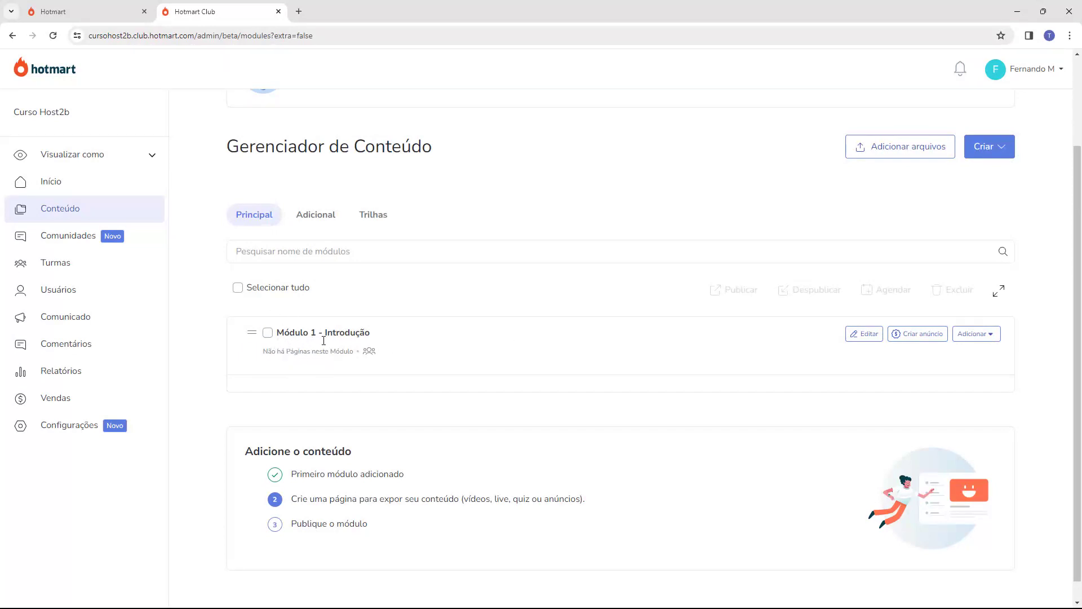
{"action": "left_click", "coordinate": [989, 339]}
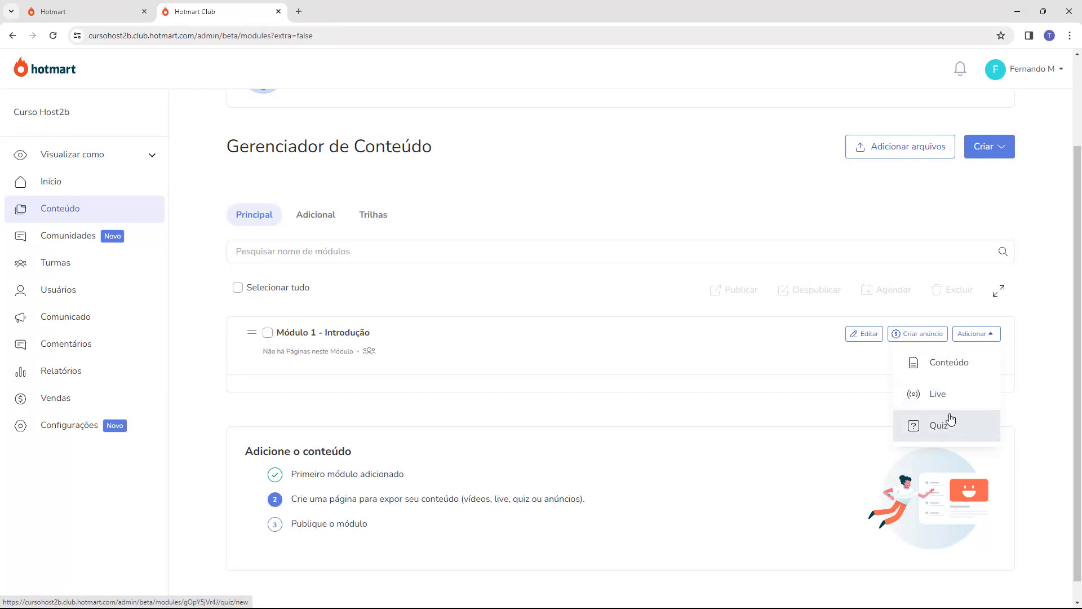
{"action": "left_click", "coordinate": [953, 369]}
Name the content page "Aula 1 - Introdução do Curso"
{"action": "scroll", "coordinate": [242, 212], "scroll_direction": "down", "scroll_amount": 1}
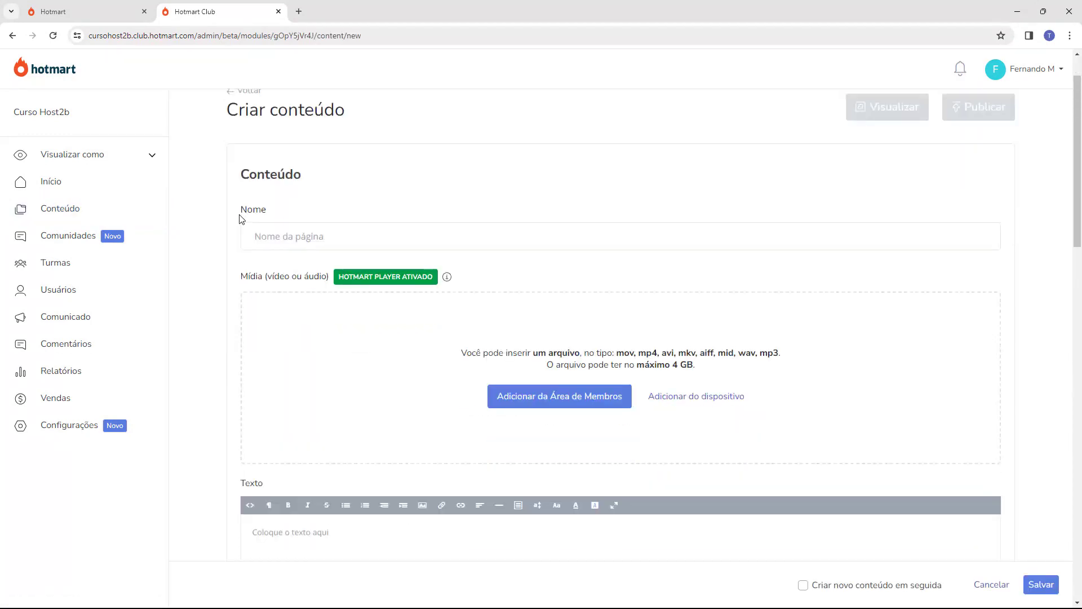
{"action": "left_click_drag", "start_coordinate": [240, 209], "coordinate": [267, 211]}
{"action": "left_click", "coordinate": [267, 236]}
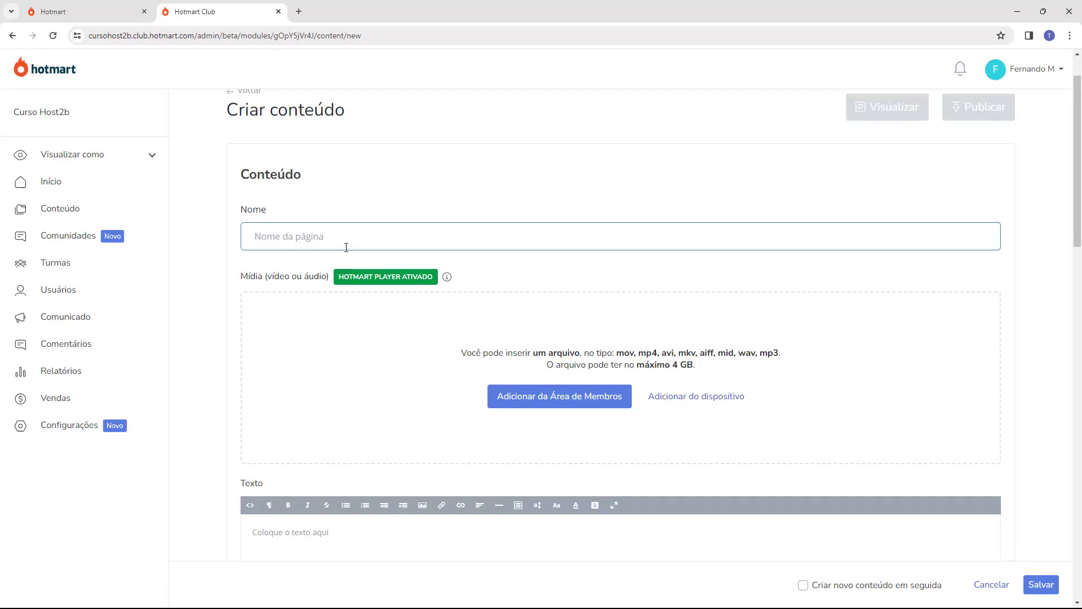
{"action": "type", "text": "Aula 1 - Introdução do Curso"}
{"action": "left_click", "coordinate": [248, 282]}
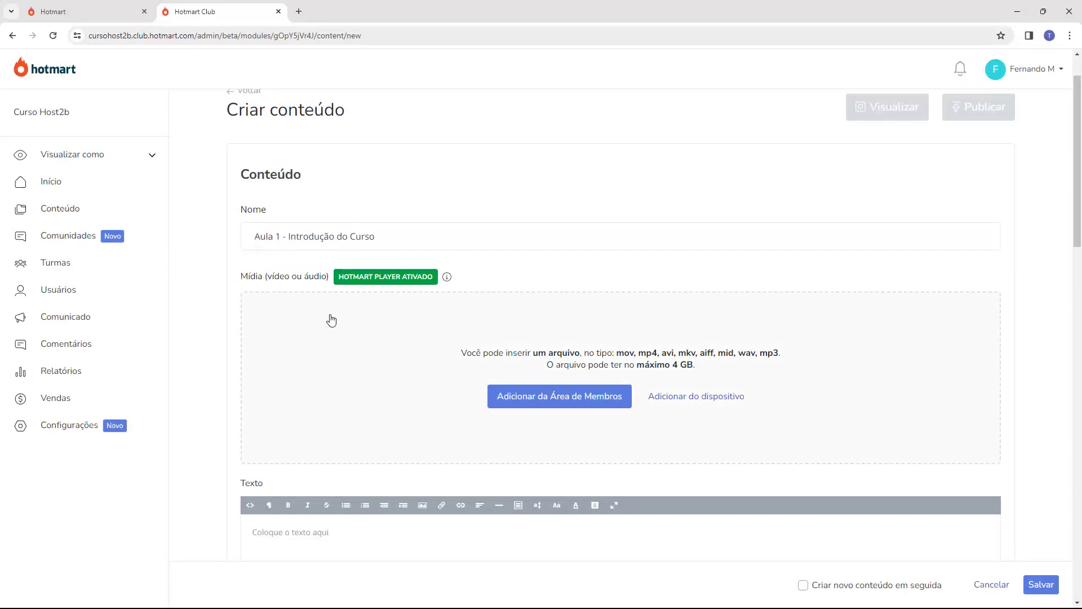
Upload the video Aula 01 - Introdução ao Curso.mp4 from the device as the lesson's media and dismiss the upload notice
{"action": "scroll", "coordinate": [329, 321], "scroll_direction": "down", "scroll_amount": 1}
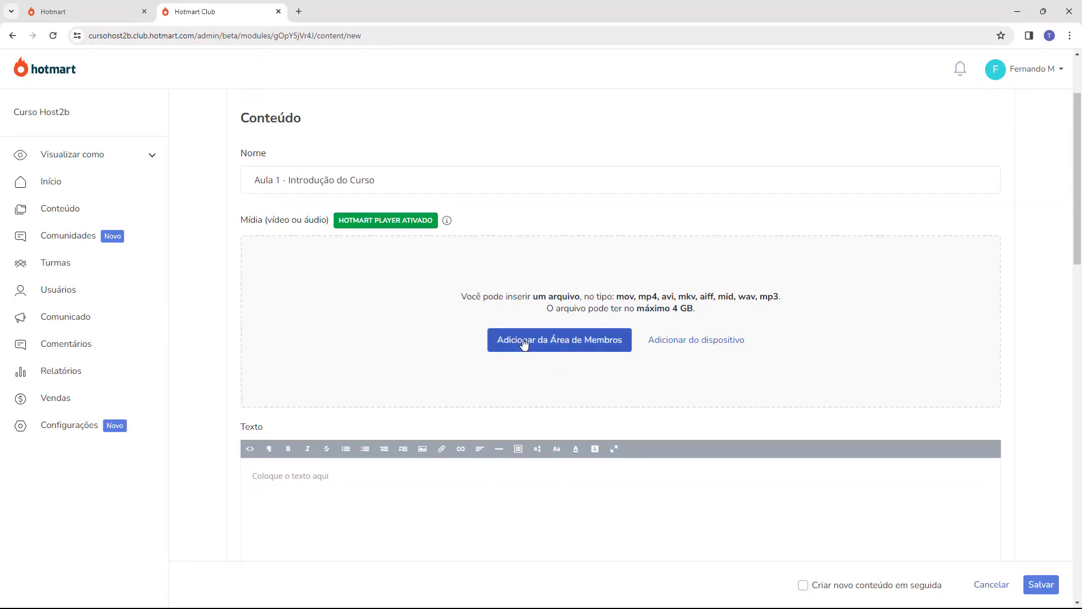
{"action": "left_click", "coordinate": [695, 340]}
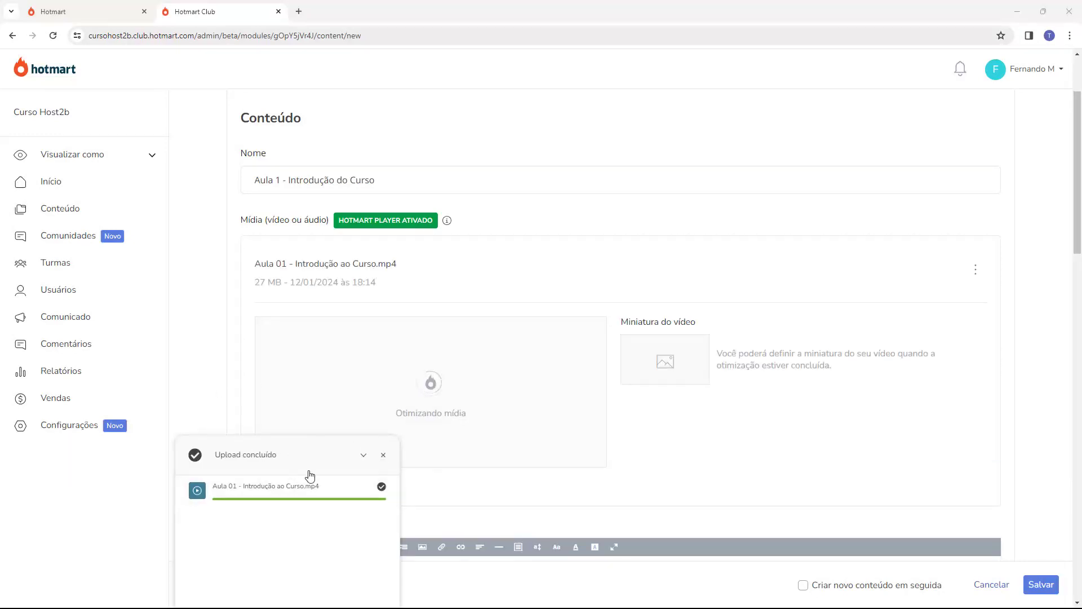
{"action": "left_click", "coordinate": [386, 458]}
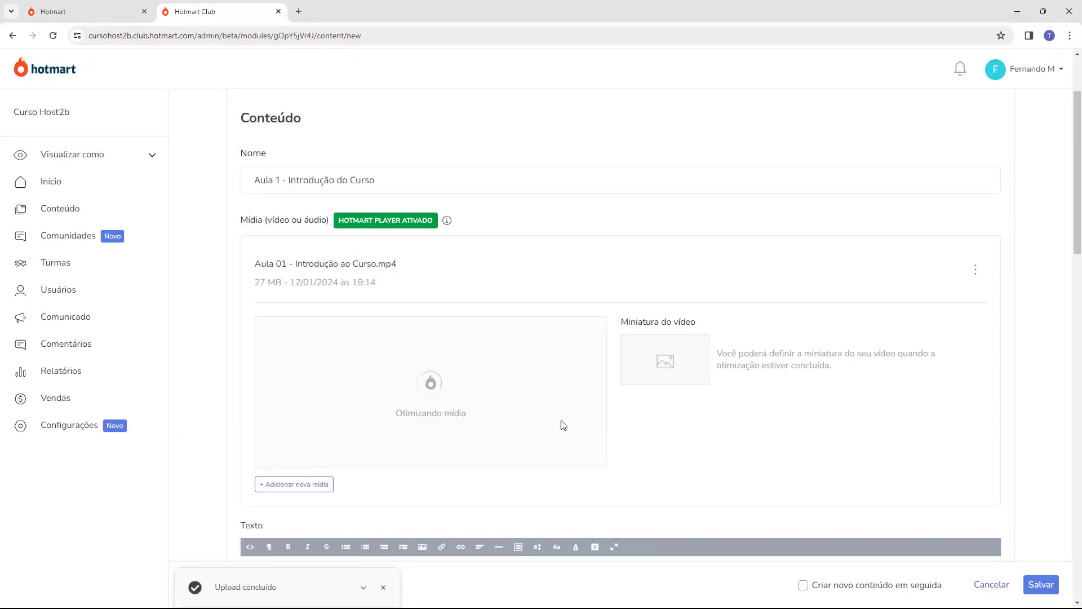
Fill the lesson's text with the "BEM-VINDO AO CURSO HOST2B!" welcome message, including the Instagram handle and the support e-mail
{"action": "scroll", "coordinate": [636, 340], "scroll_direction": "down", "scroll_amount": 2}
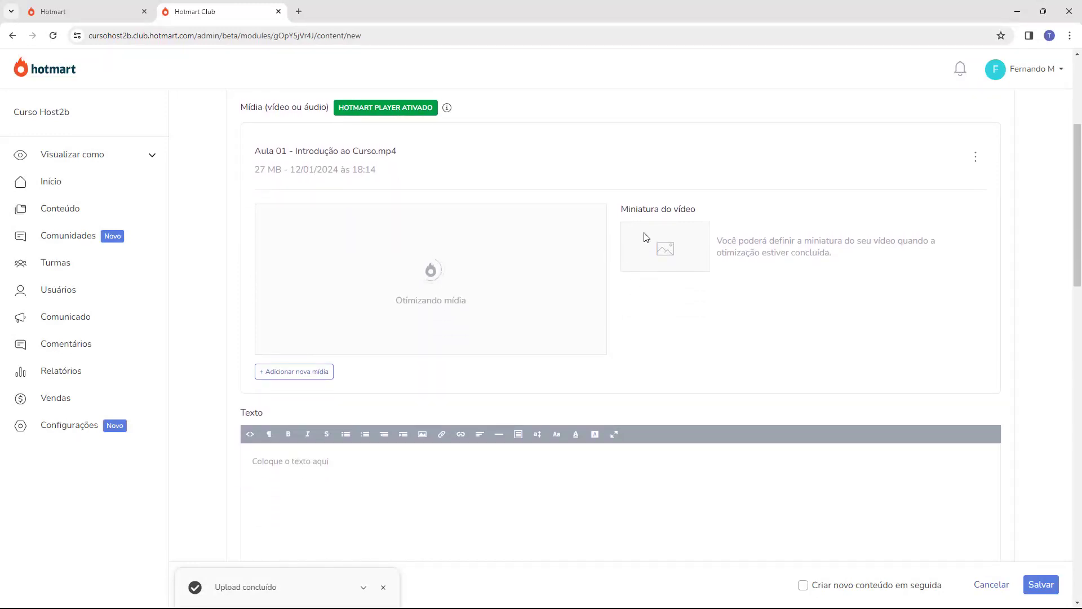
{"action": "scroll", "coordinate": [620, 214], "scroll_direction": "down", "scroll_amount": 2}
{"action": "scroll", "coordinate": [613, 220], "scroll_direction": "down", "scroll_amount": 2}
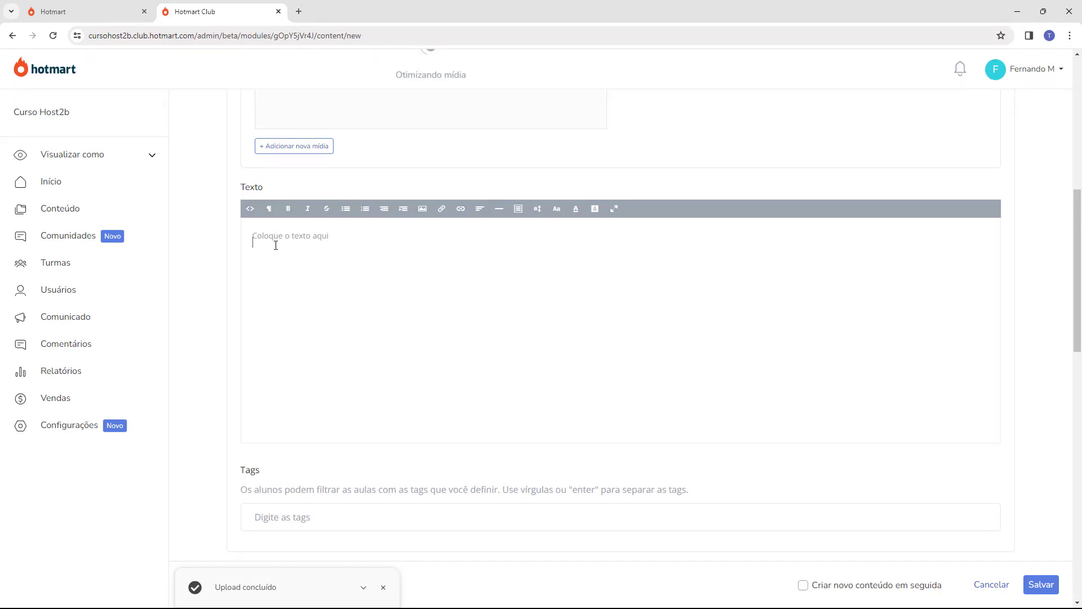
{"action": "type", "text": "Aula 1 - Introdução ao Curso"}
{"action": "key", "text": "ctrl+a"}
{"action": "key", "text": "ctrl+v"}
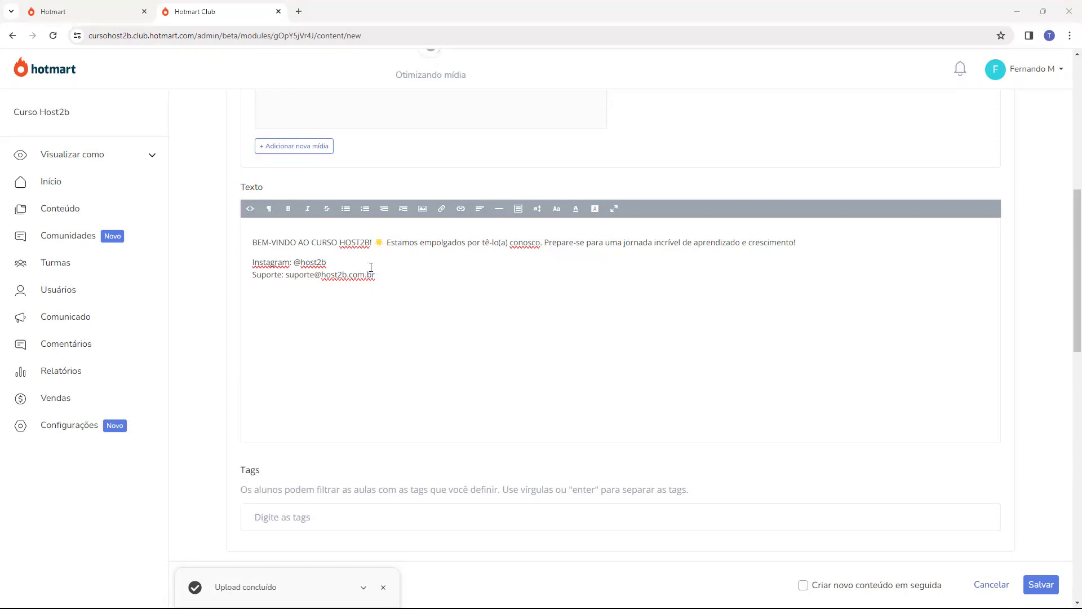
Add the tag "introdução" to the lesson
{"action": "scroll", "coordinate": [369, 254], "scroll_direction": "down", "scroll_amount": 1}
{"action": "scroll", "coordinate": [372, 201], "scroll_direction": "down", "scroll_amount": 4}
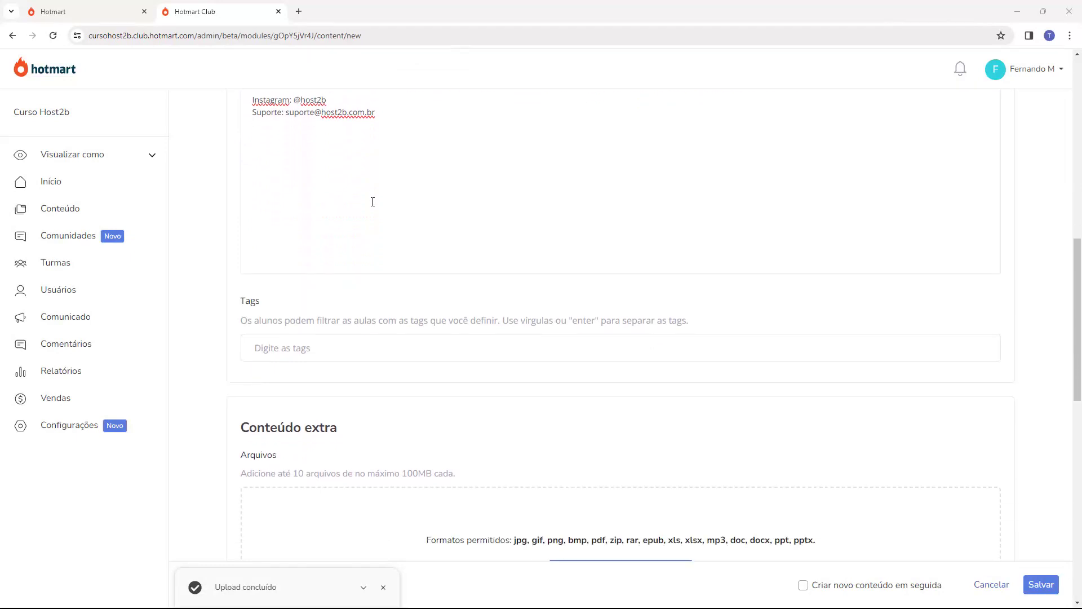
{"action": "double_click", "coordinate": [257, 190]}
{"action": "left_click", "coordinate": [272, 224]}
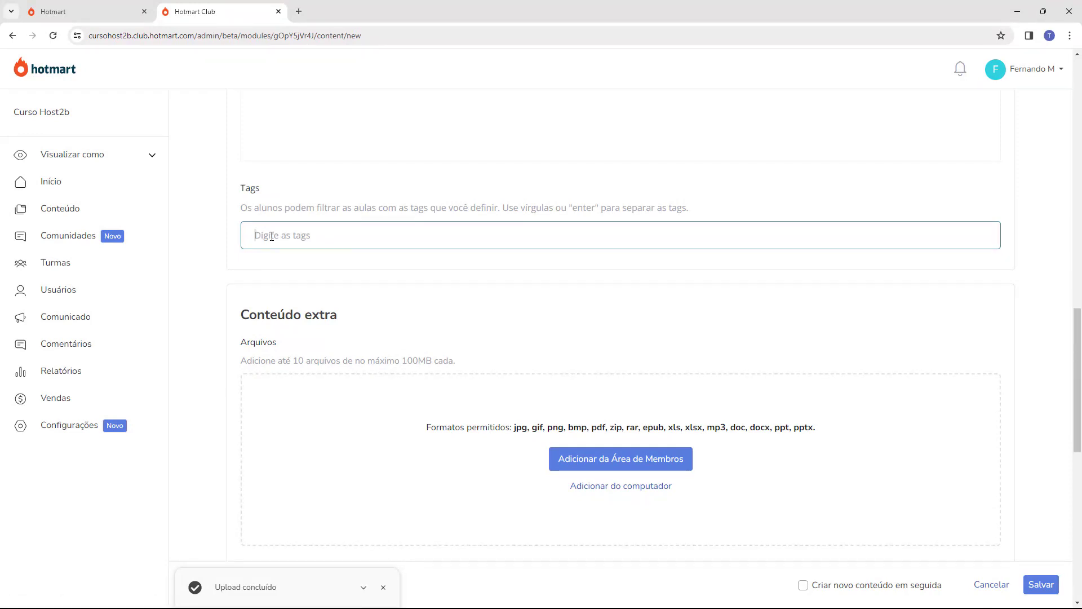
{"action": "type", "text": "introdução"}
{"action": "key", "text": "Return"}
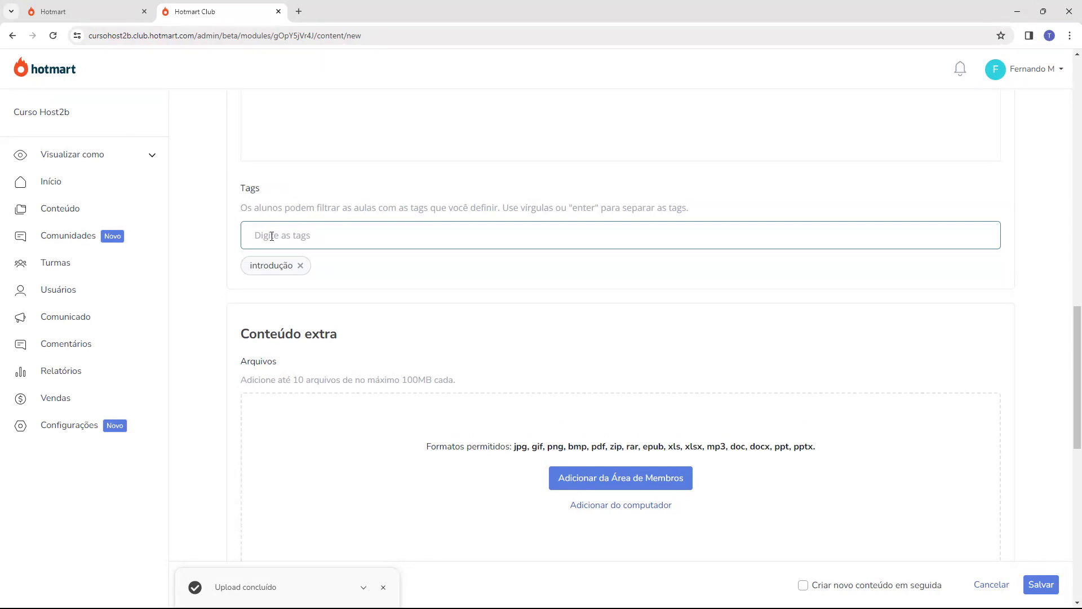
{"action": "left_click", "coordinate": [338, 311]}
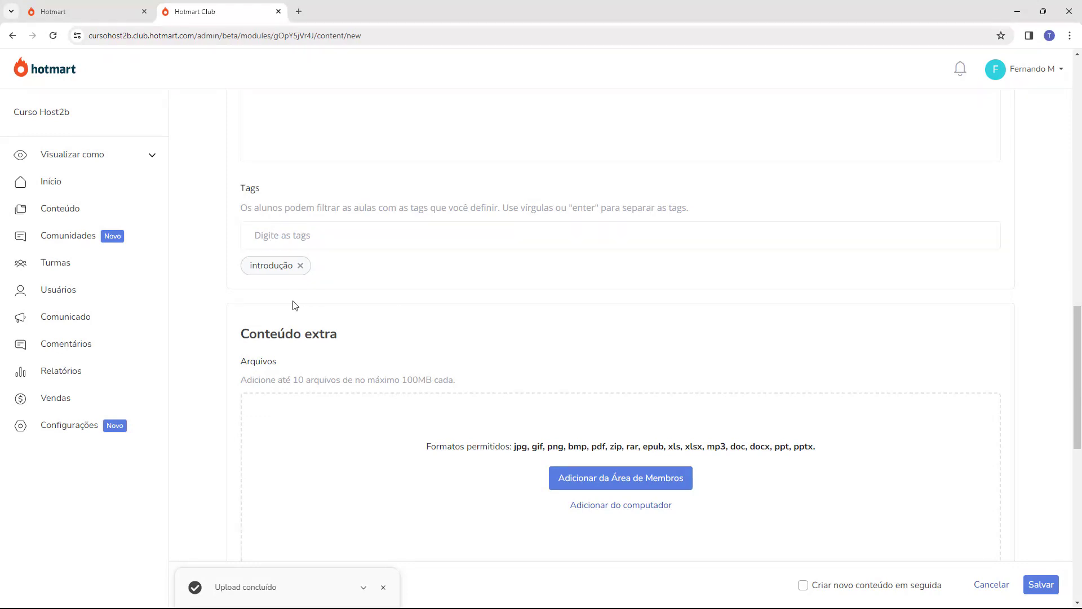
Examine the lesson's extra content options for attached files and complementary reading links
{"action": "scroll", "coordinate": [265, 277], "scroll_direction": "down", "scroll_amount": 1}
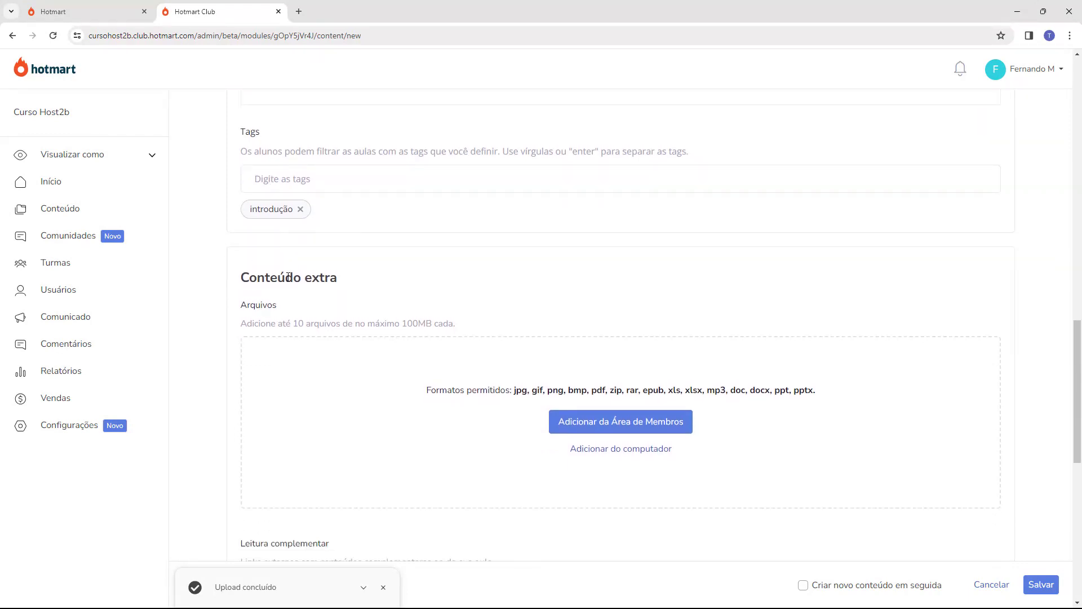
{"action": "scroll", "coordinate": [285, 276], "scroll_direction": "down", "scroll_amount": 1}
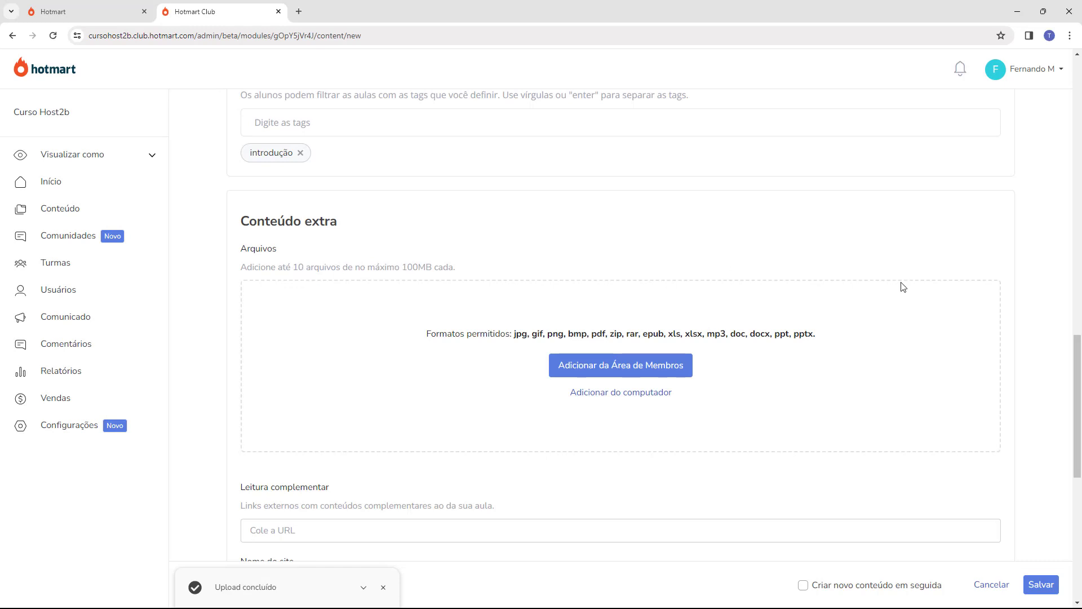
{"action": "scroll", "coordinate": [901, 286], "scroll_direction": "down", "scroll_amount": 4}
{"action": "left_click_drag", "start_coordinate": [239, 260], "coordinate": [310, 264]}
{"action": "left_click", "coordinate": [312, 271]}
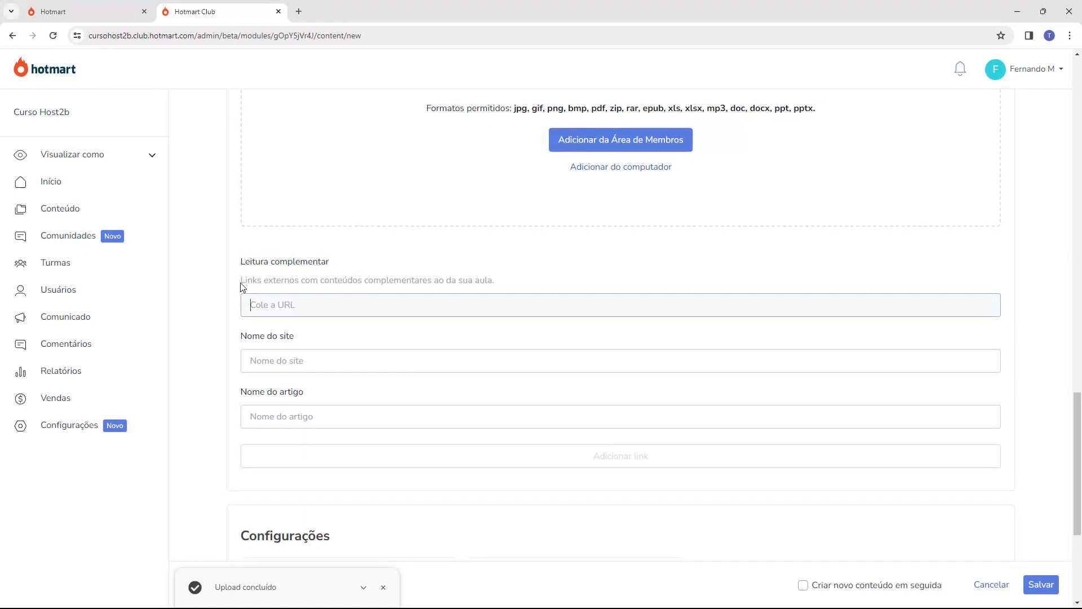
{"action": "left_click_drag", "start_coordinate": [240, 282], "coordinate": [456, 280]}
{"action": "left_click", "coordinate": [487, 279]}
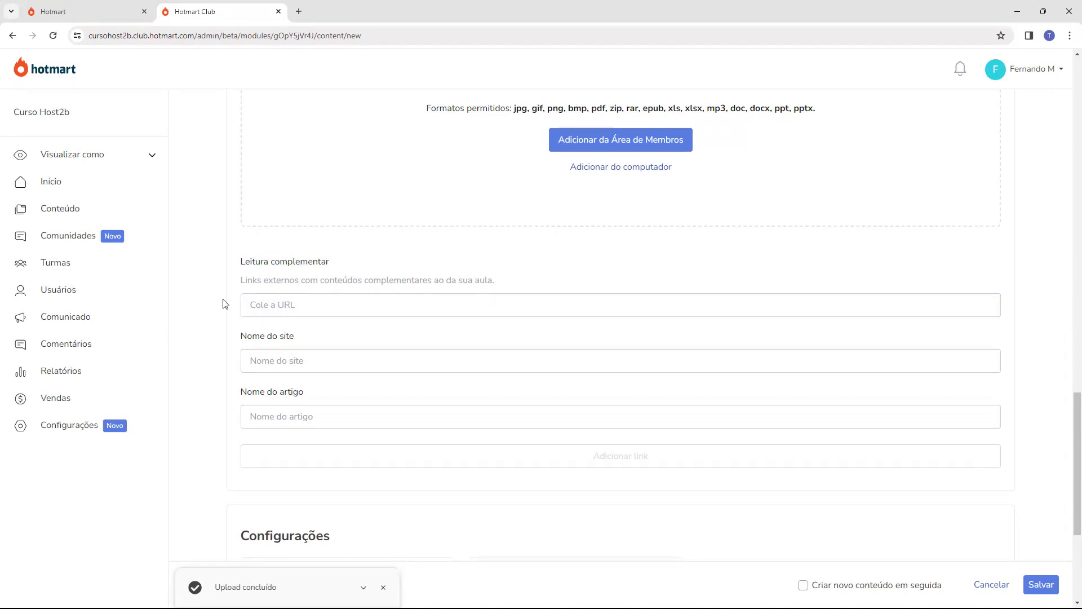
Try releasing the lesson 2 days after purchase, and switch to the release-by-date option instead
{"action": "scroll", "coordinate": [225, 303], "scroll_direction": "down", "scroll_amount": 4}
{"action": "left_click_drag", "start_coordinate": [249, 290], "coordinate": [296, 297]}
{"action": "left_click", "coordinate": [296, 297]}
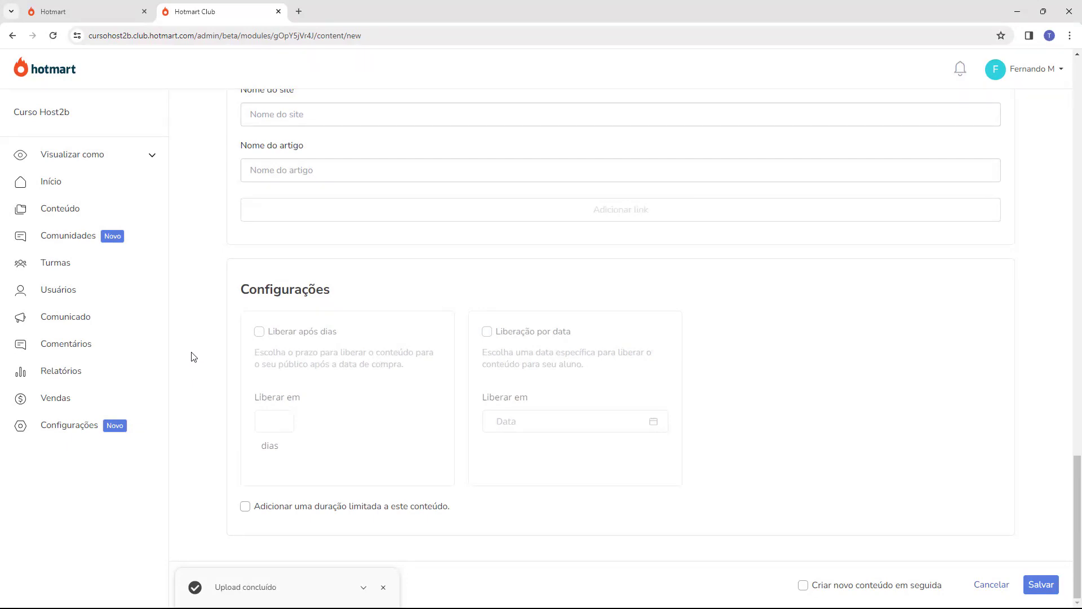
{"action": "left_click_drag", "start_coordinate": [256, 340], "coordinate": [259, 343]}
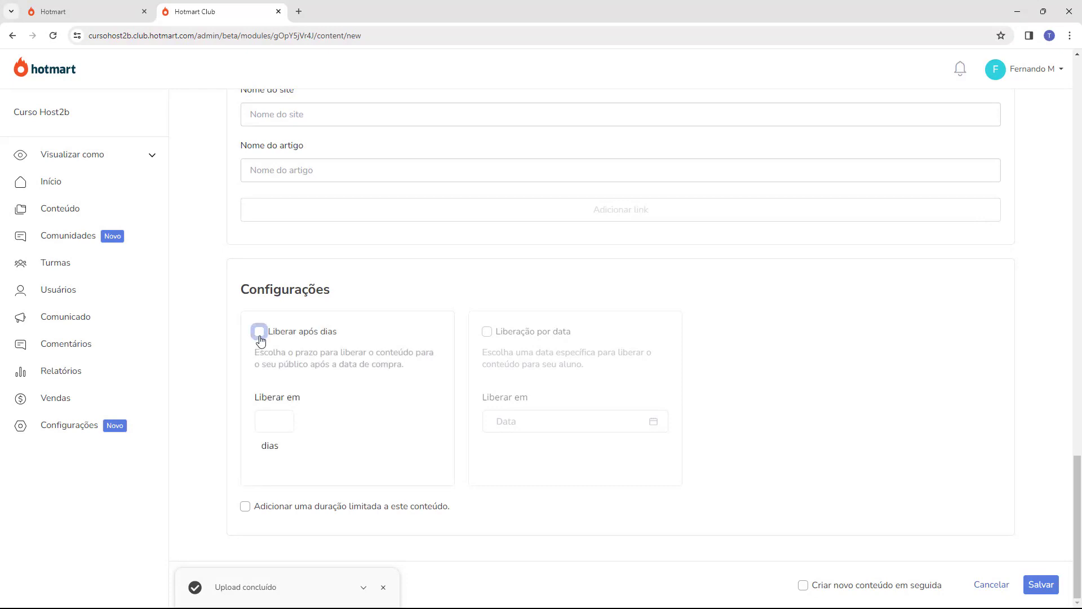
{"action": "left_click", "coordinate": [259, 332]}
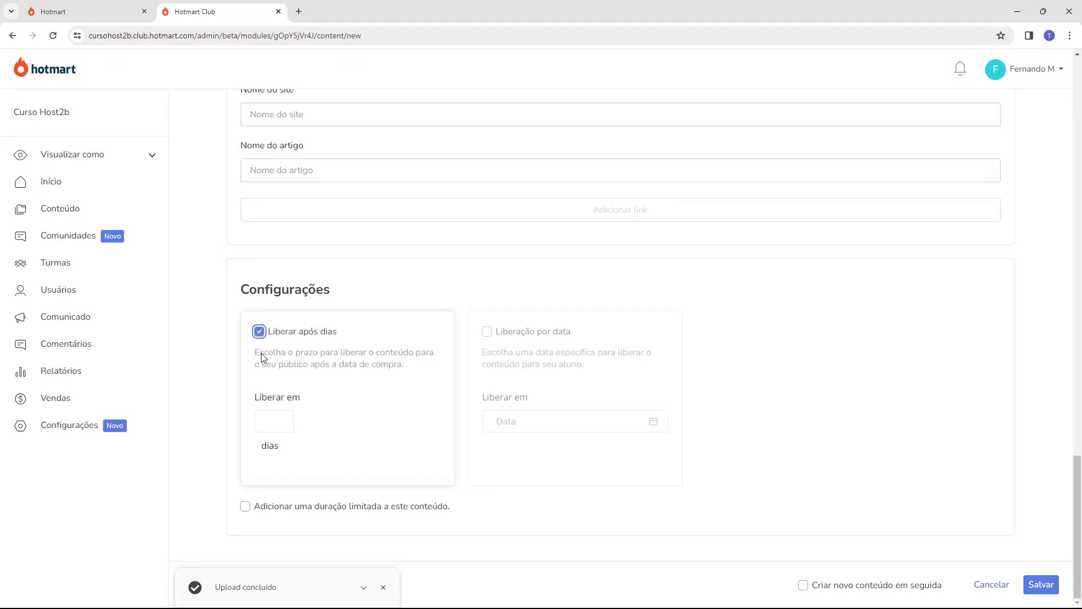
{"action": "left_click", "coordinate": [268, 420]}
{"action": "left_click", "coordinate": [274, 389]}
{"action": "left_click", "coordinate": [486, 338]}
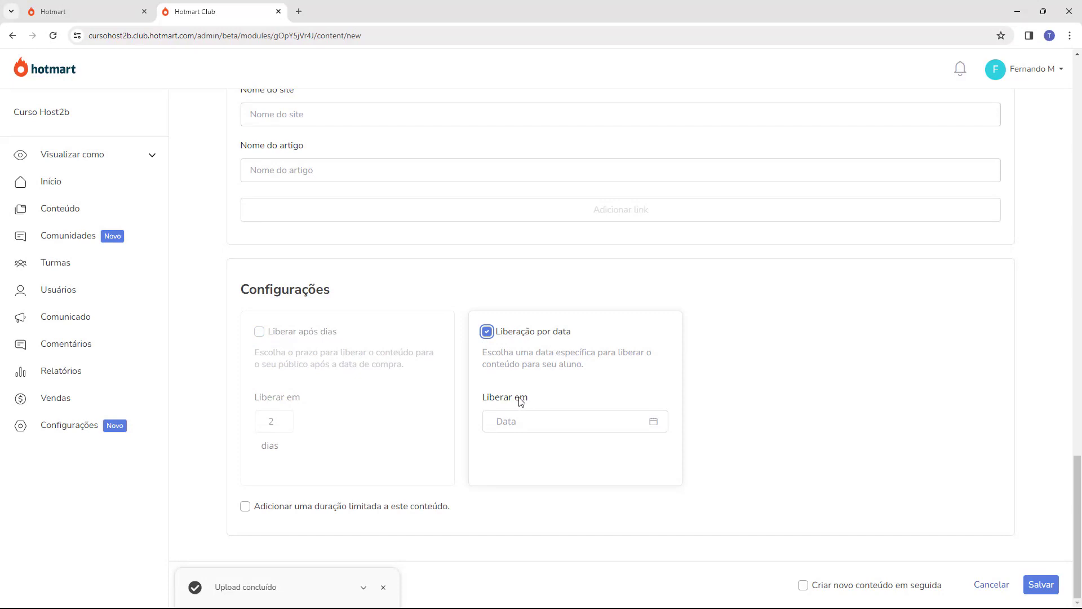
Set the lesson to be released by days after purchase, with a waiting period of 0 days
{"action": "left_click", "coordinate": [259, 332]}
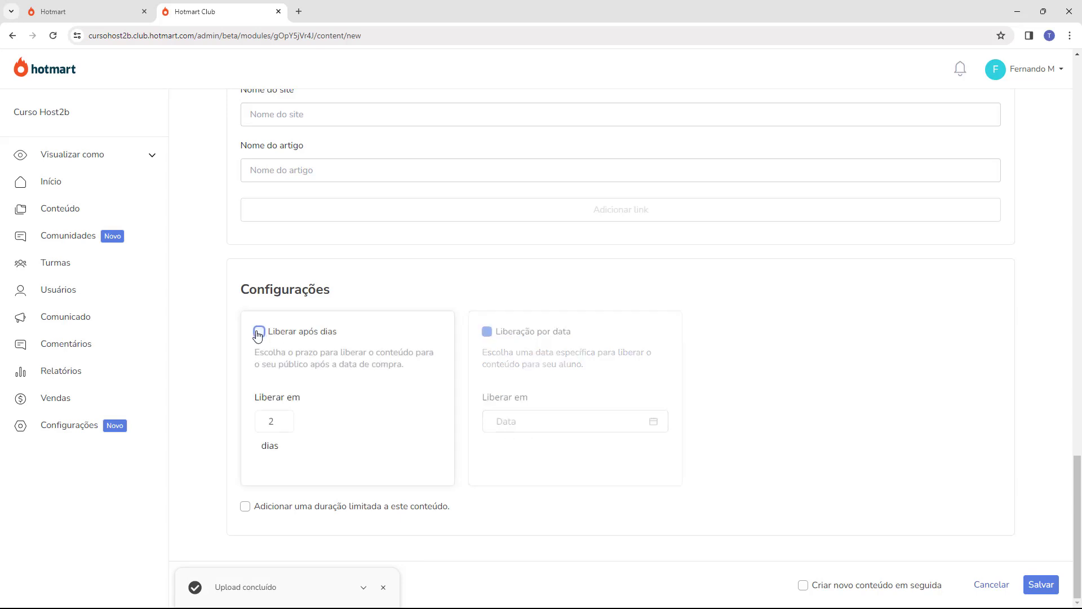
{"action": "left_click", "coordinate": [263, 419]}
{"action": "type", "text": "0"}
{"action": "left_click", "coordinate": [311, 382]}
Try the limited duration option for this content and turn it off again
{"action": "left_click_drag", "start_coordinate": [263, 515], "coordinate": [336, 513]}
{"action": "scroll", "coordinate": [292, 484], "scroll_direction": "down", "scroll_amount": 1}
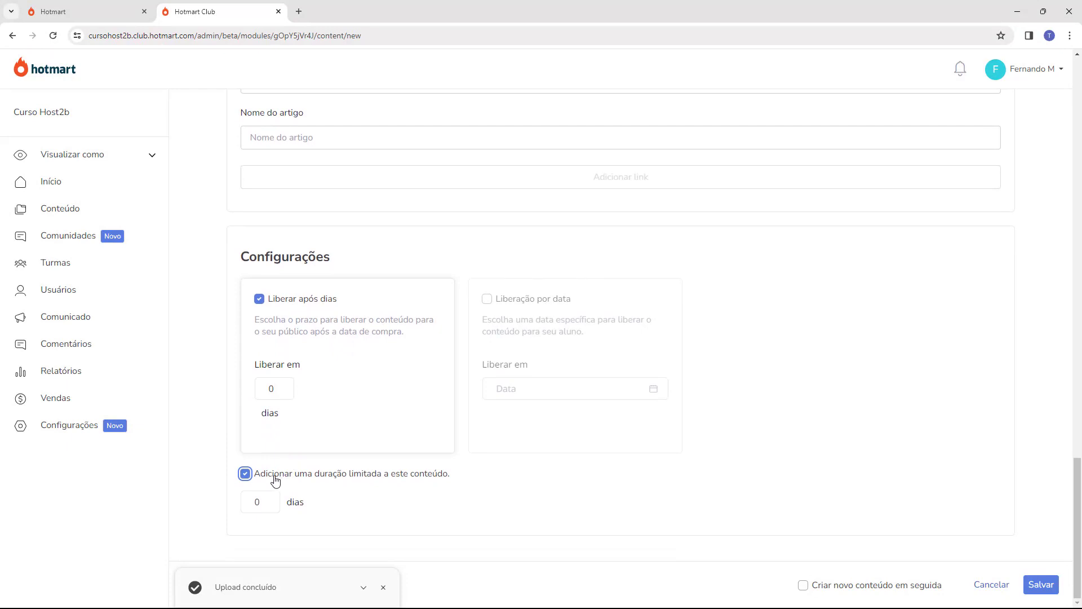
{"action": "left_click", "coordinate": [271, 479]}
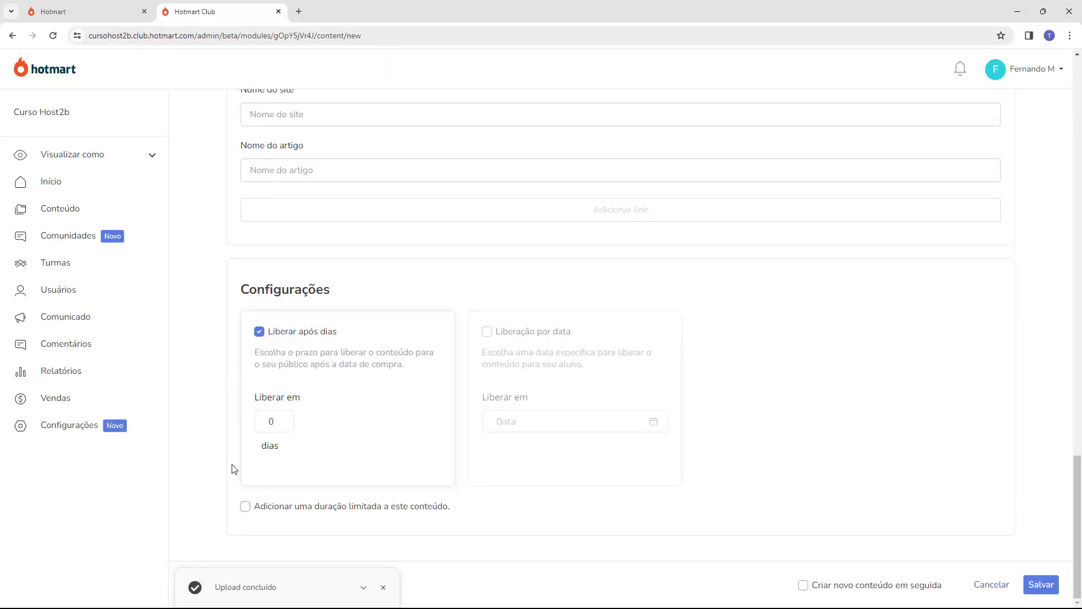
Check the lesson's uploaded video, save the content page and publish it immediately
{"action": "scroll", "coordinate": [263, 474], "scroll_direction": "up", "scroll_amount": 15}
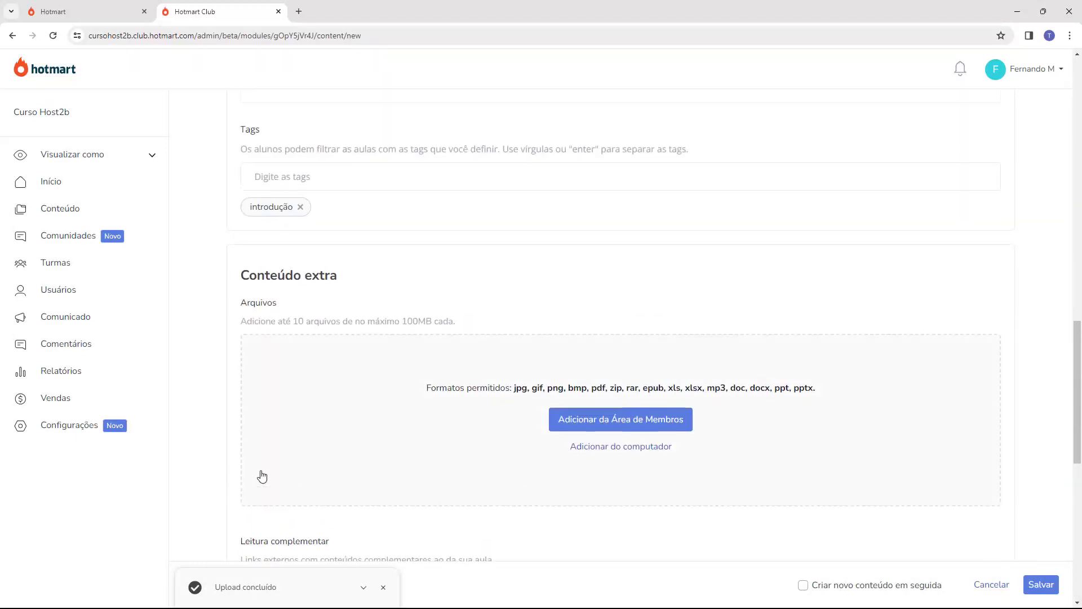
{"action": "scroll", "coordinate": [242, 473], "scroll_direction": "up", "scroll_amount": 8}
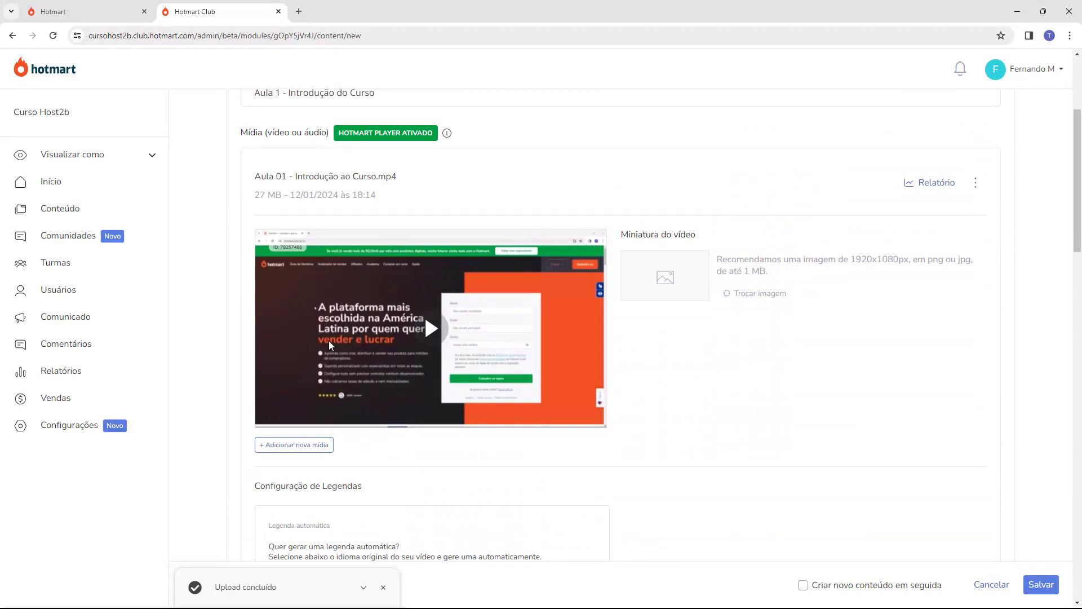
{"action": "scroll", "coordinate": [633, 418], "scroll_direction": "down", "scroll_amount": 3}
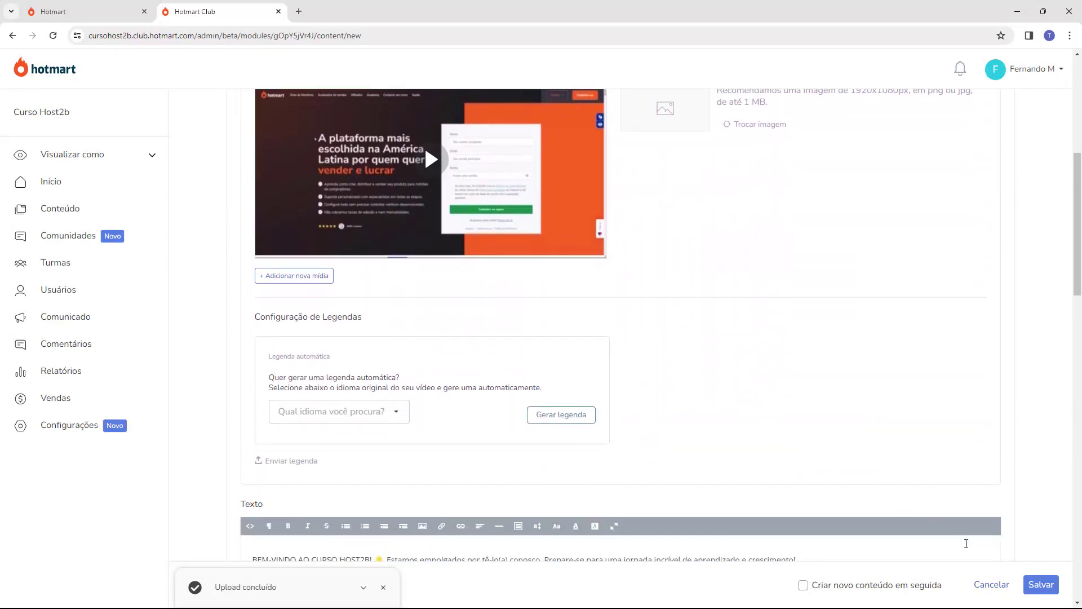
{"action": "left_click", "coordinate": [1041, 584]}
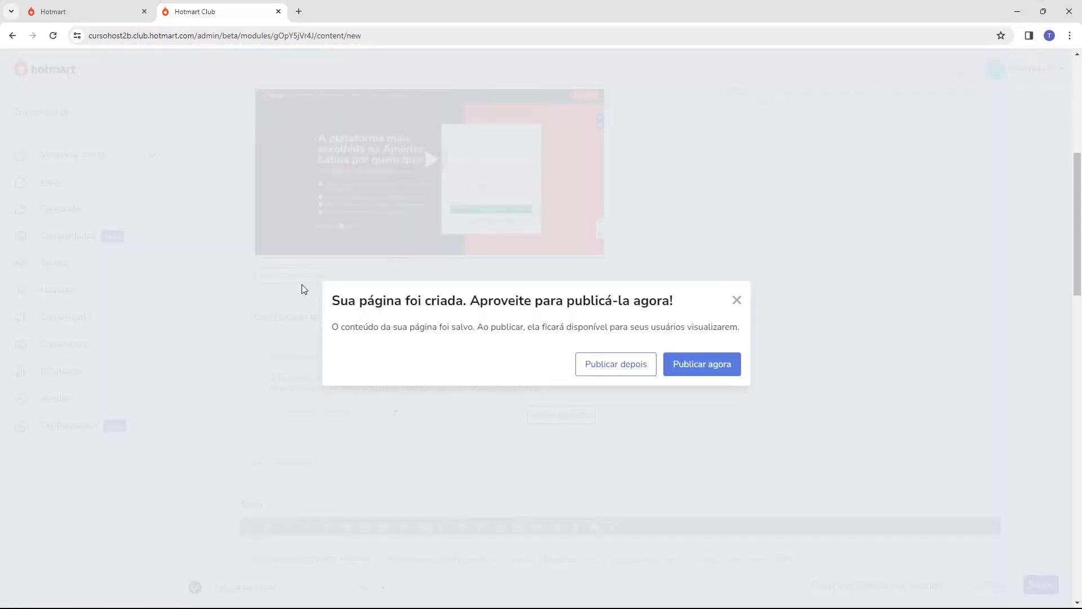
{"action": "left_click_drag", "start_coordinate": [331, 303], "coordinate": [568, 304]}
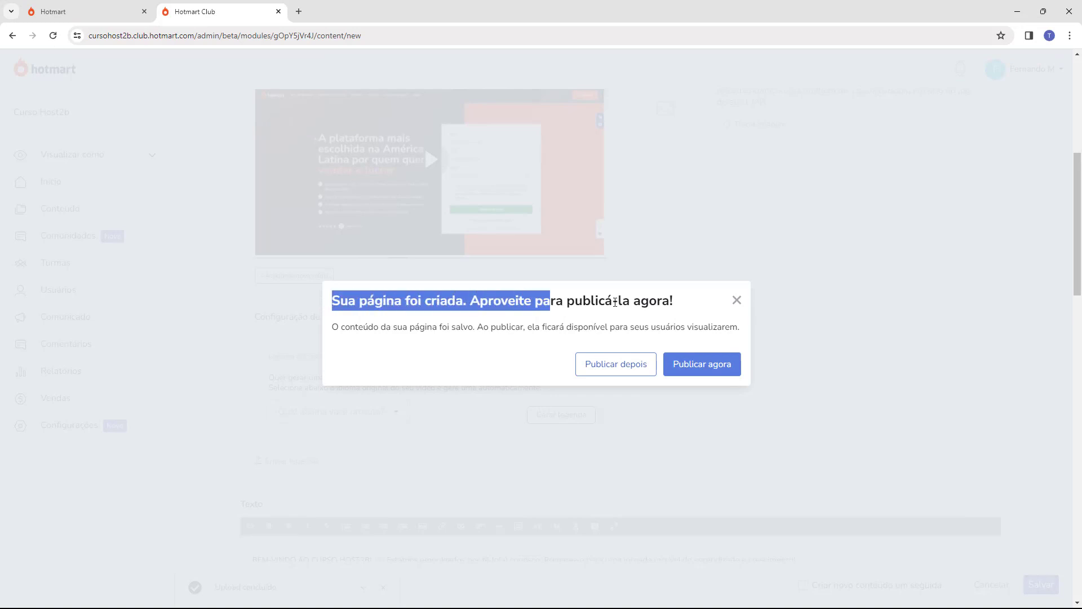
{"action": "left_click_drag", "start_coordinate": [333, 327], "coordinate": [438, 334]}
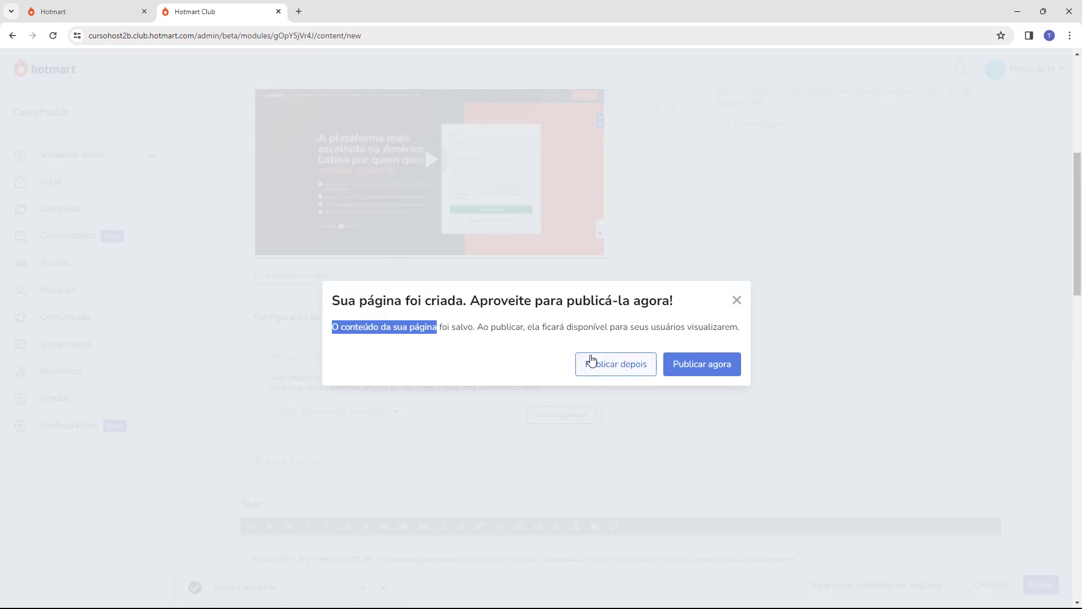
{"action": "left_click", "coordinate": [588, 343]}
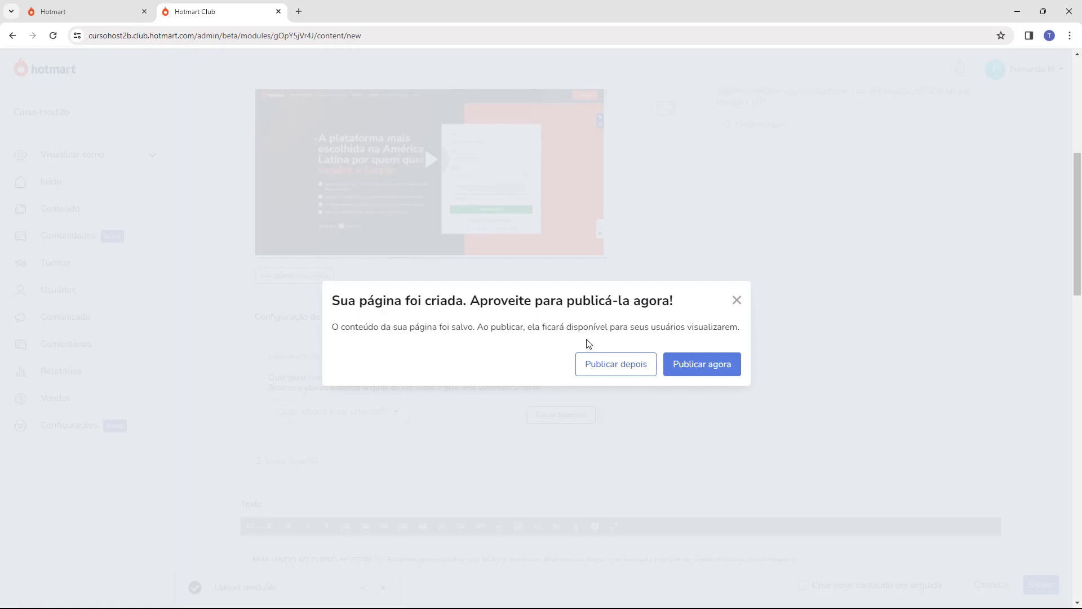
{"action": "left_click", "coordinate": [697, 372]}
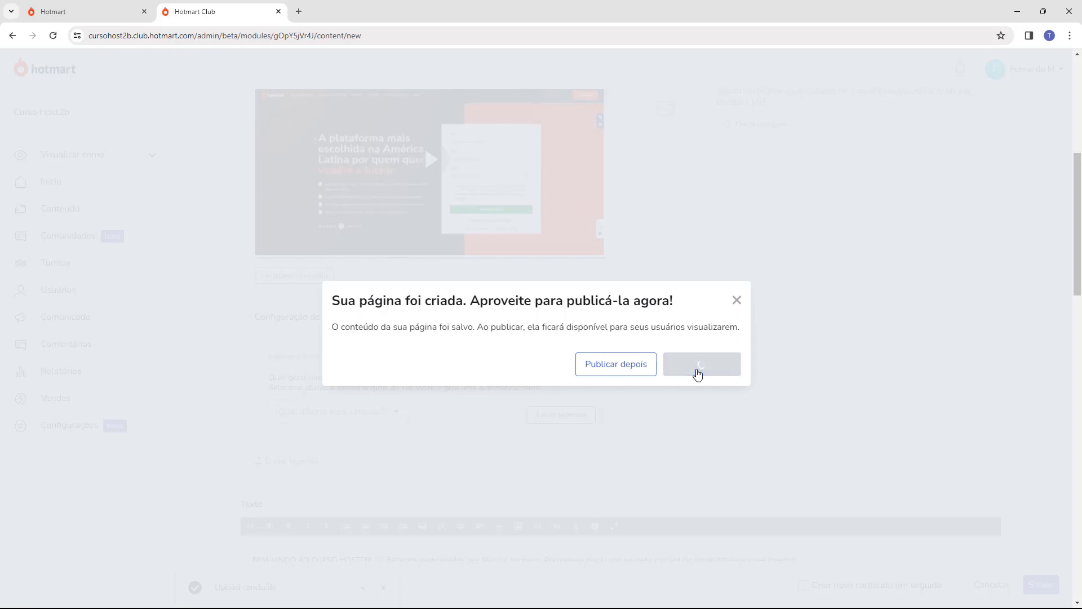
Create and save a new main module named "Módulo 2 - Primeiros Passos" with access for Turma A - Padrão
{"action": "scroll", "coordinate": [696, 369], "scroll_direction": "down", "scroll_amount": 3}
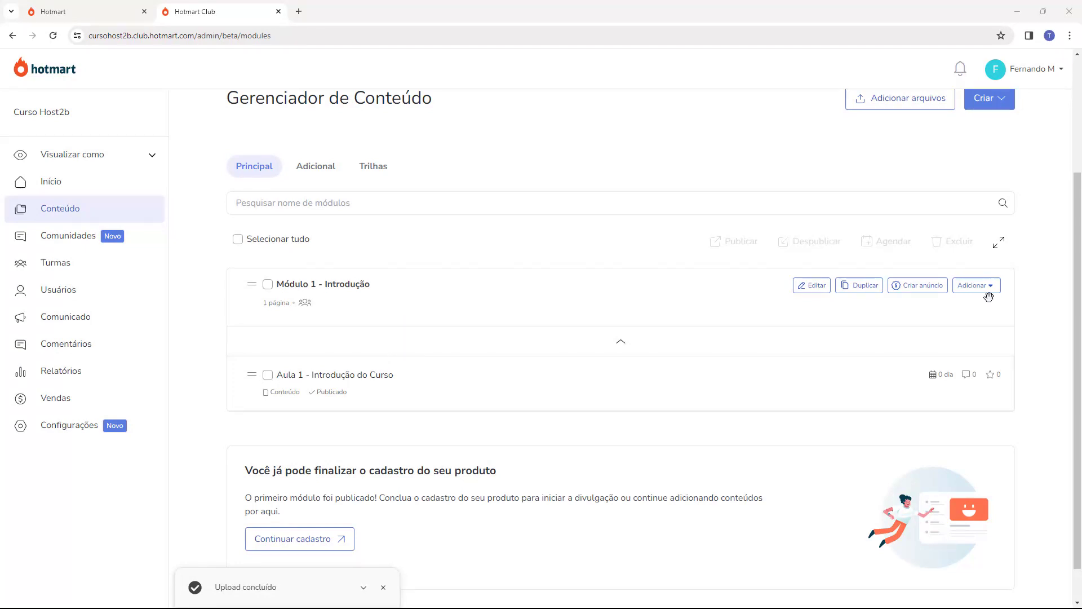
{"action": "left_click", "coordinate": [1001, 113]}
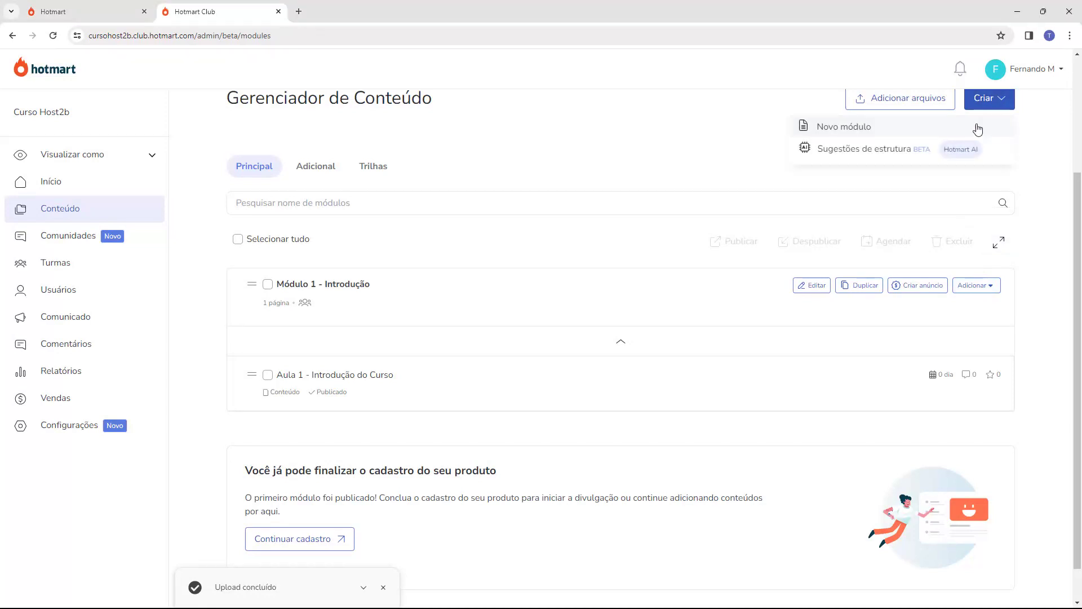
{"action": "left_click", "coordinate": [834, 125]}
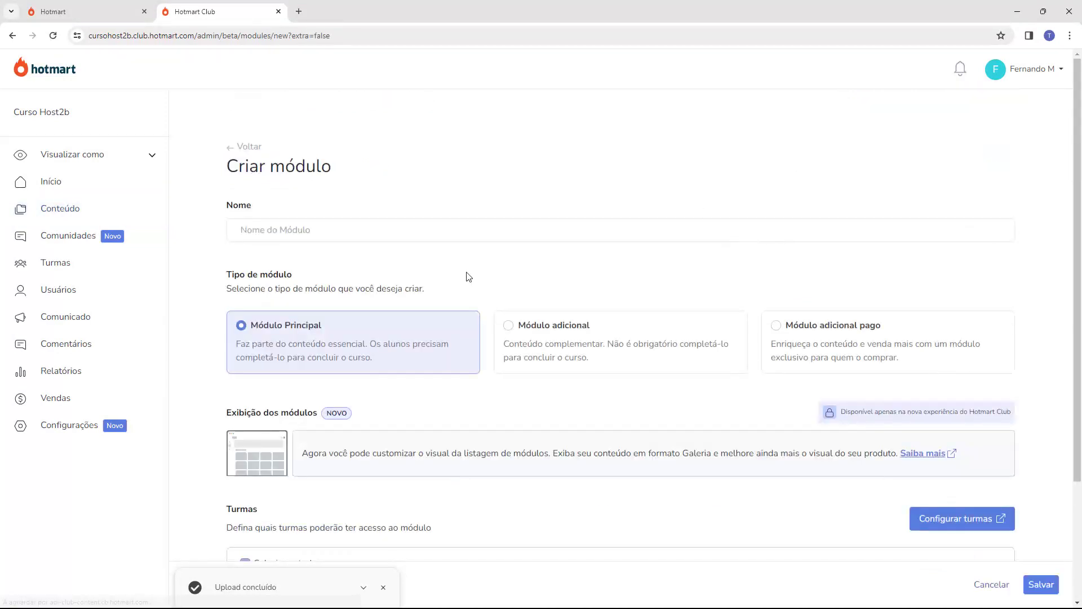
{"action": "left_click", "coordinate": [409, 231]}
{"action": "type", "text": "Módulo 2 - Primeiros Passos"}
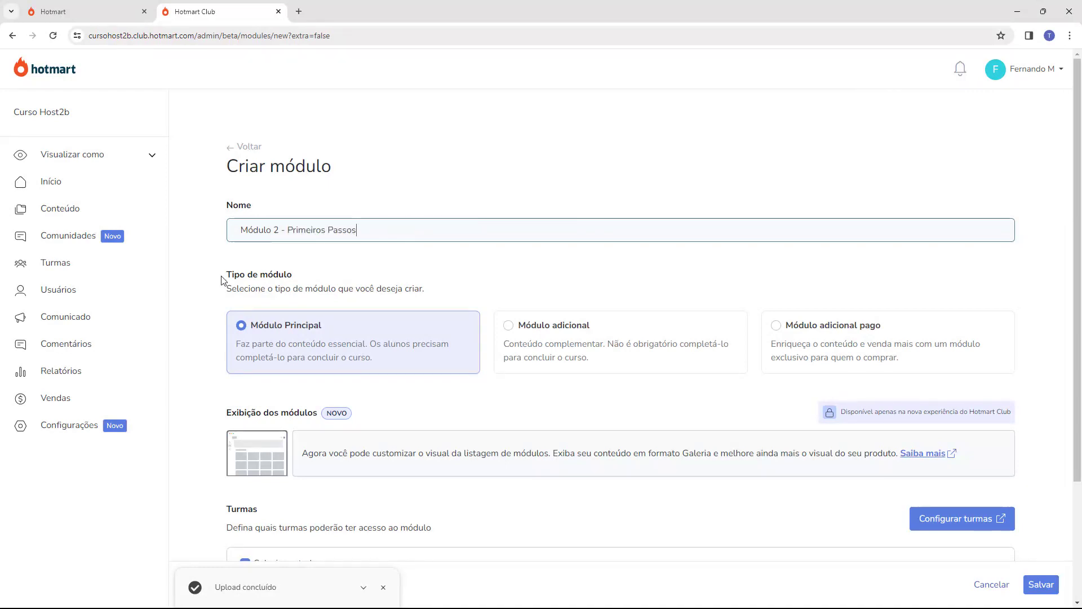
{"action": "scroll", "coordinate": [223, 279], "scroll_direction": "down", "scroll_amount": 3}
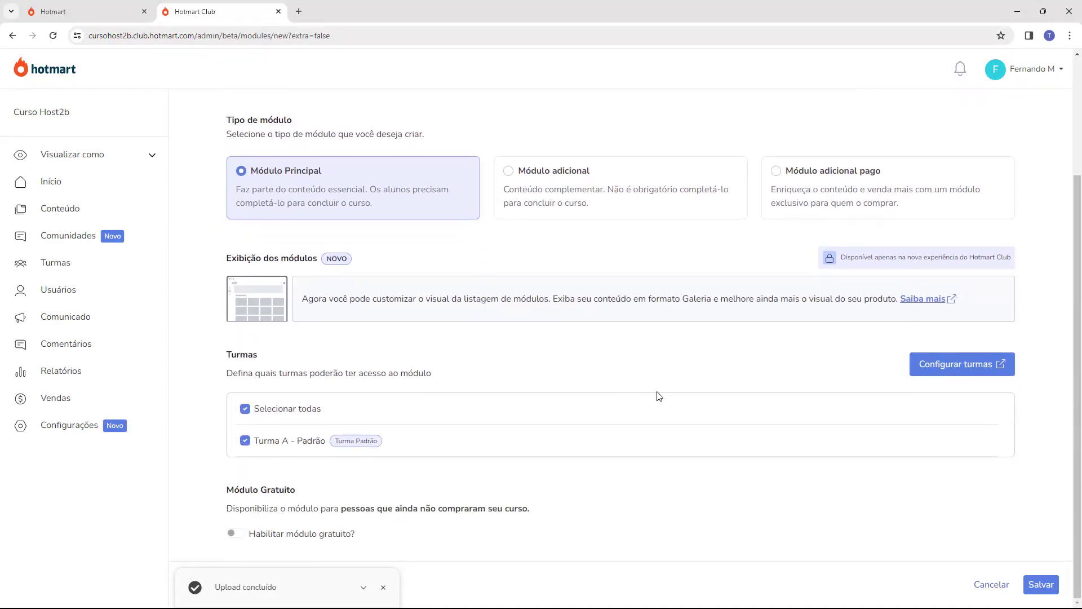
{"action": "left_click", "coordinate": [1040, 585]}
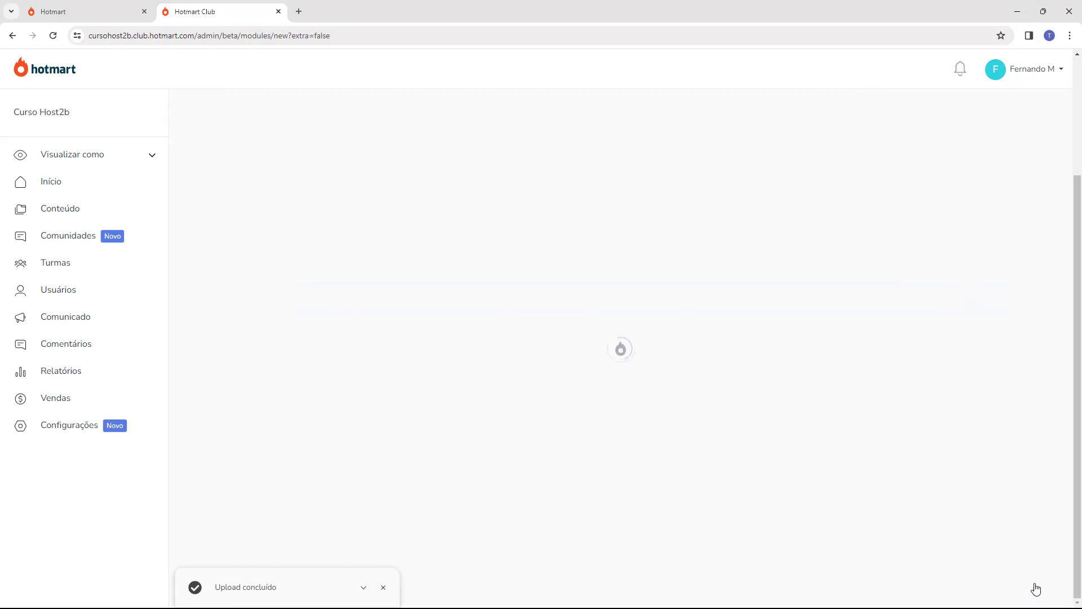
Expand Módulo 1 - Introdução in the module list to check its lesson, and collapse it again
{"action": "scroll", "coordinate": [597, 471], "scroll_direction": "down", "scroll_amount": 4}
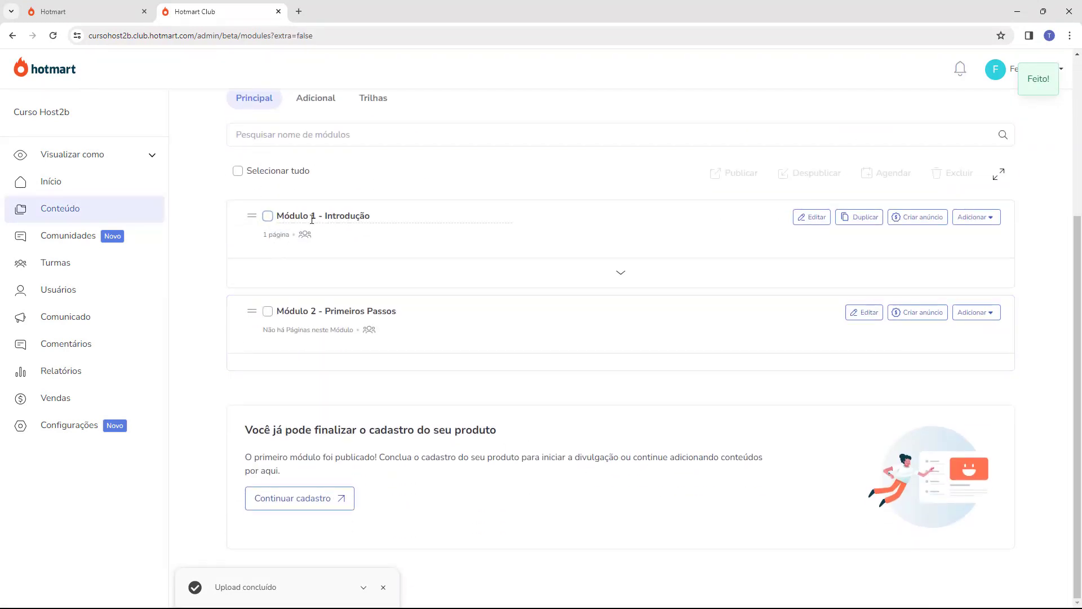
{"action": "left_click", "coordinate": [614, 275]}
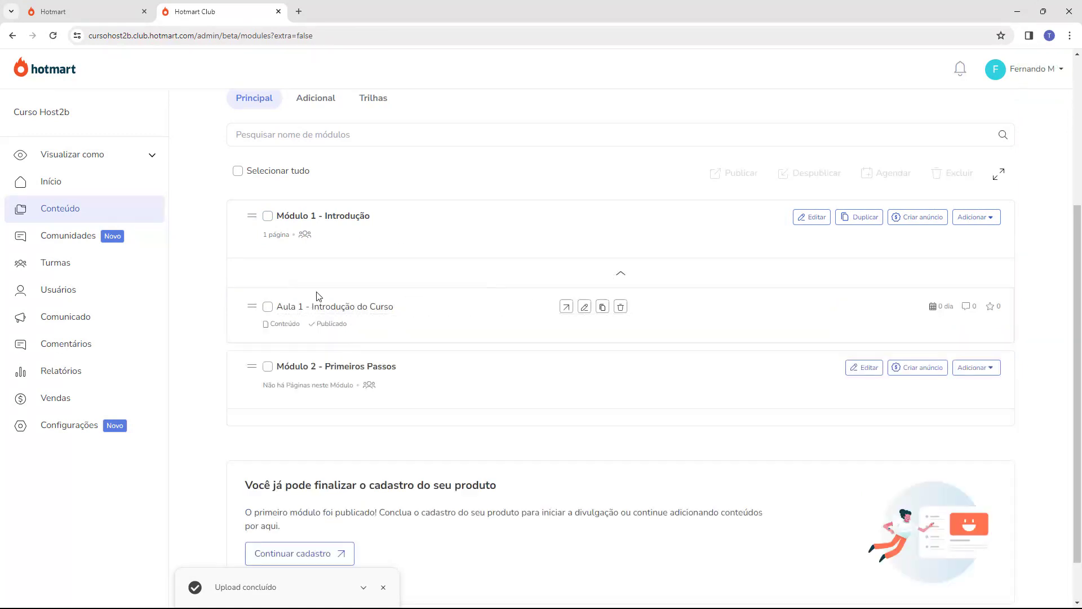
{"action": "left_click", "coordinate": [620, 273]}
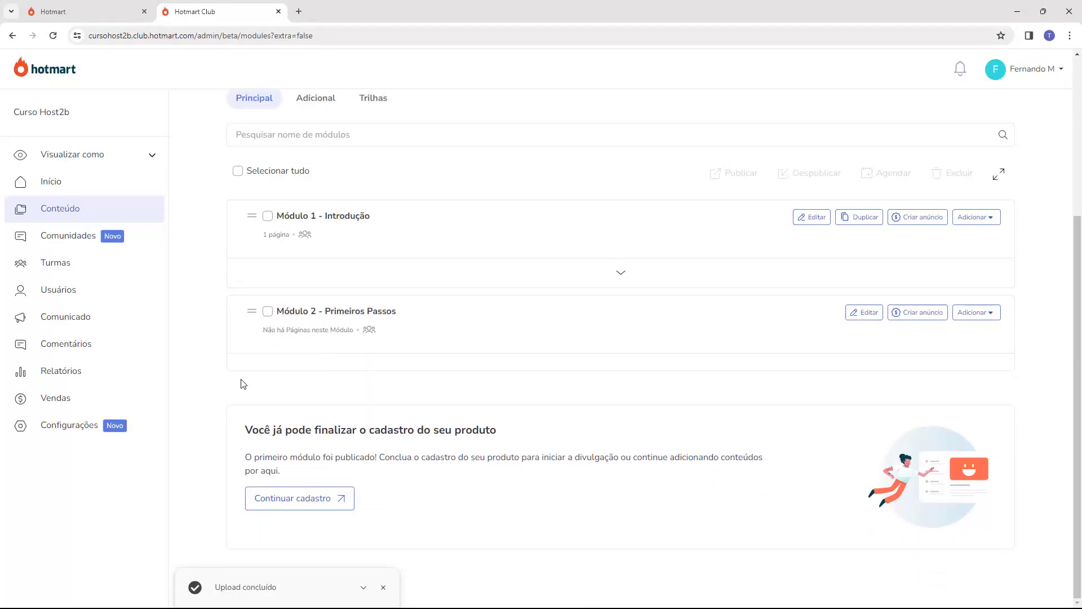
Return to the product registration and complete the Conteúdo stage, moving on to Página de vendas
{"action": "scroll", "coordinate": [243, 384], "scroll_direction": "up", "scroll_amount": 4}
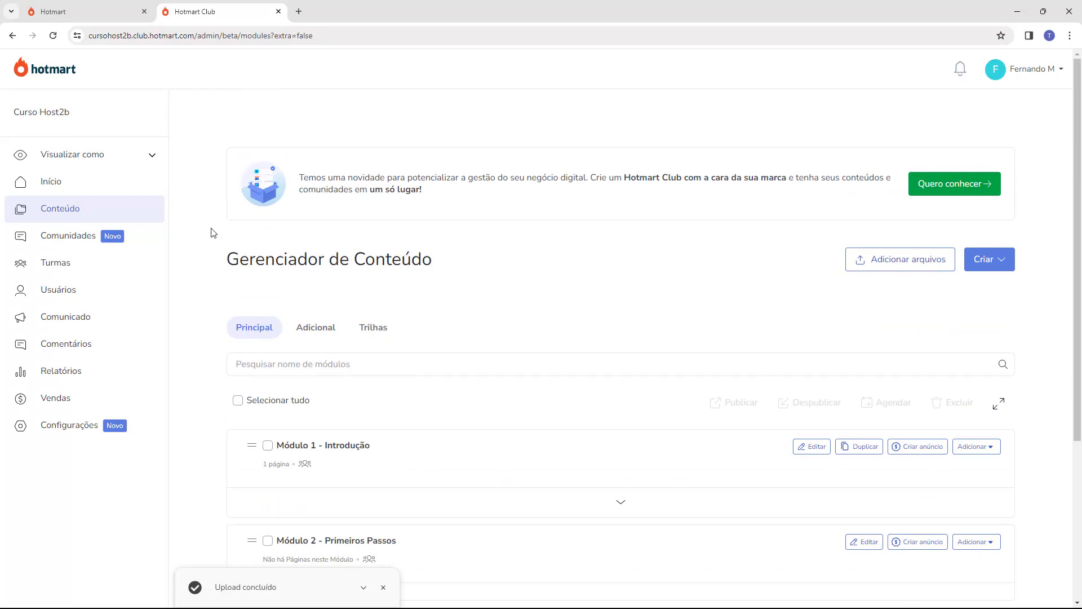
{"action": "left_click", "coordinate": [92, 14]}
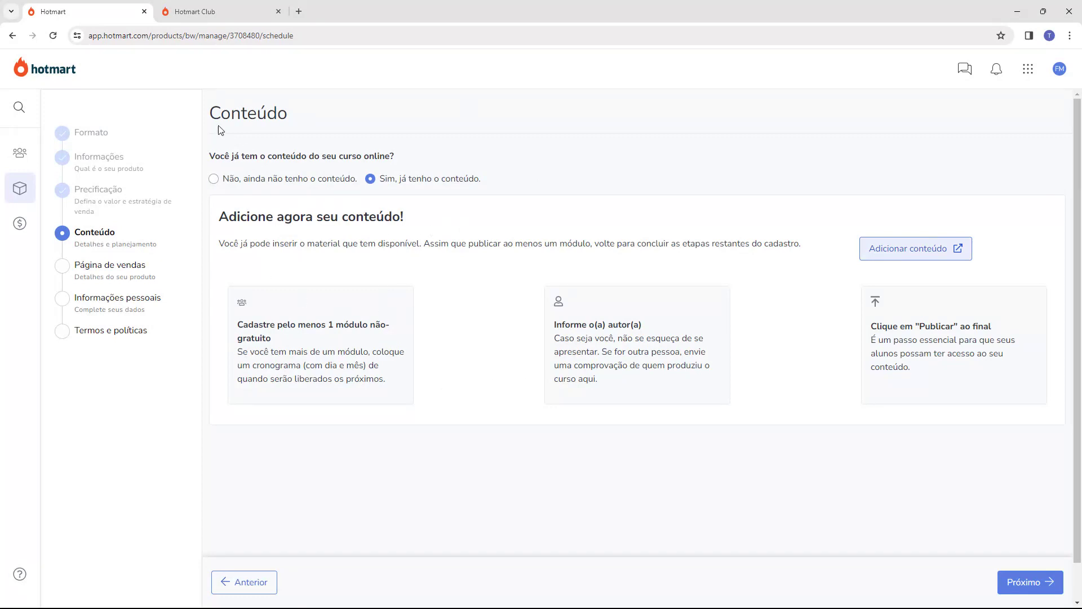
{"action": "left_click", "coordinate": [1026, 590]}
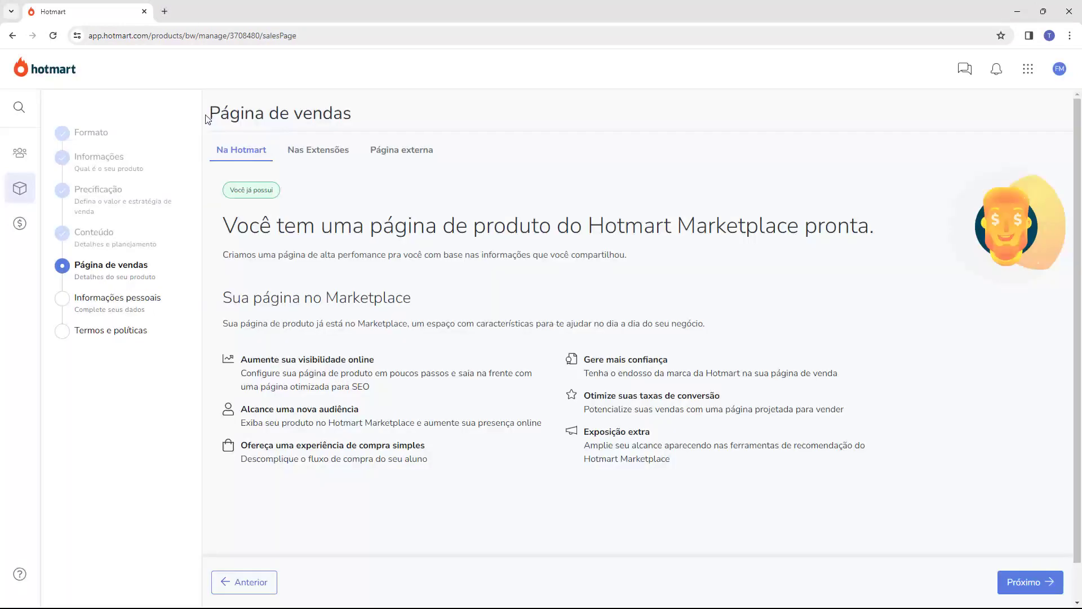
Review the Hotmart Marketplace sales page information and the Hotmart Extensões offer, dismissing the offer without activating it
{"action": "left_click_drag", "start_coordinate": [208, 116], "coordinate": [325, 119]}
{"action": "left_click", "coordinate": [325, 118]}
{"action": "left_click_drag", "start_coordinate": [235, 225], "coordinate": [468, 255]}
{"action": "left_click", "coordinate": [559, 229]}
{"action": "left_click", "coordinate": [318, 158]}
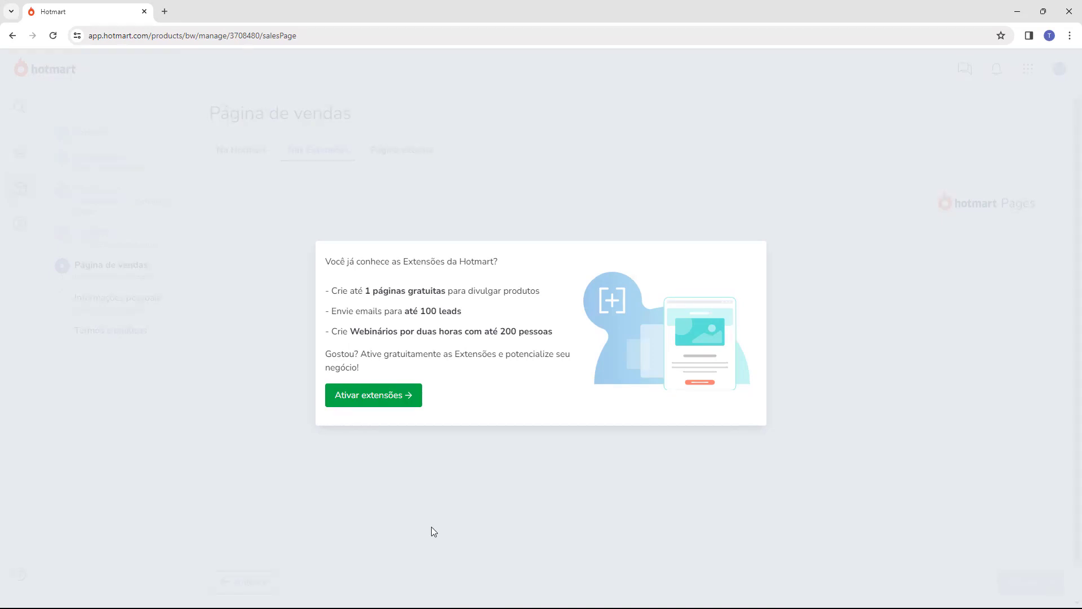
{"action": "left_click", "coordinate": [273, 324]}
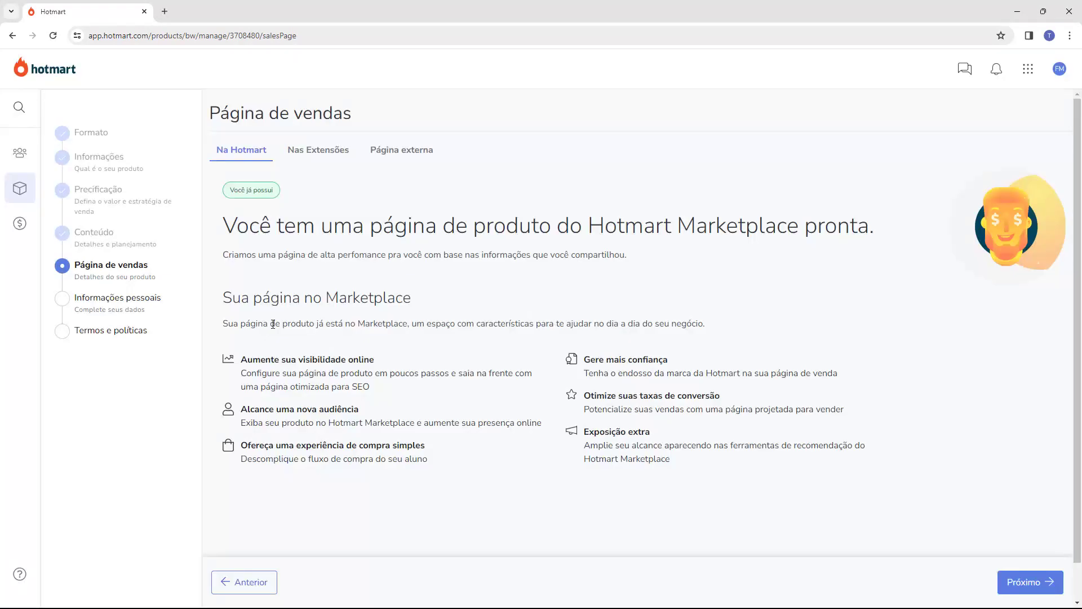
{"action": "left_click", "coordinate": [420, 149]}
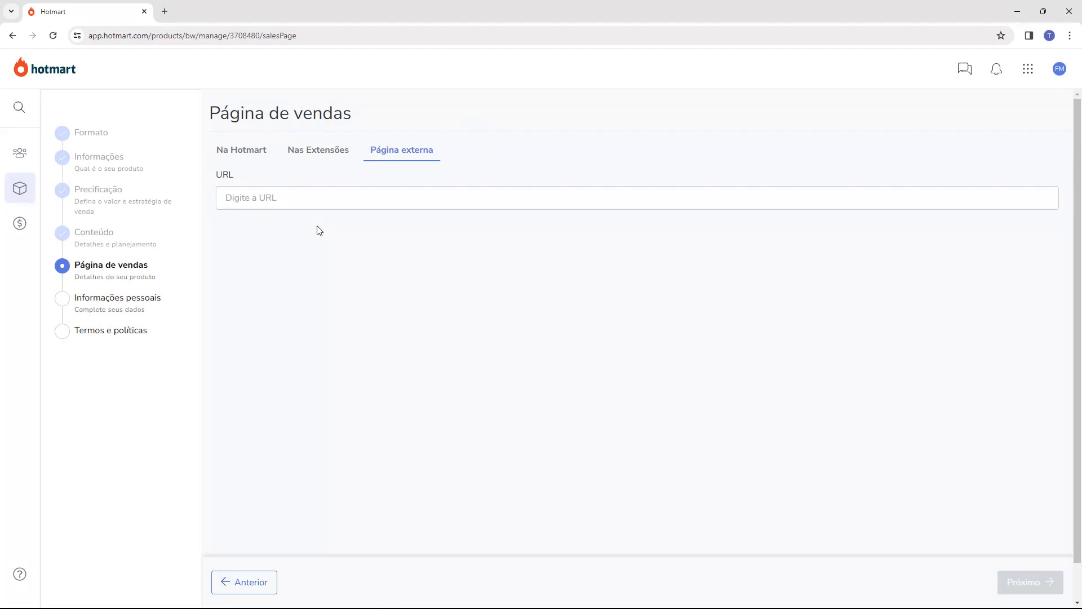
{"action": "left_click", "coordinate": [309, 203]}
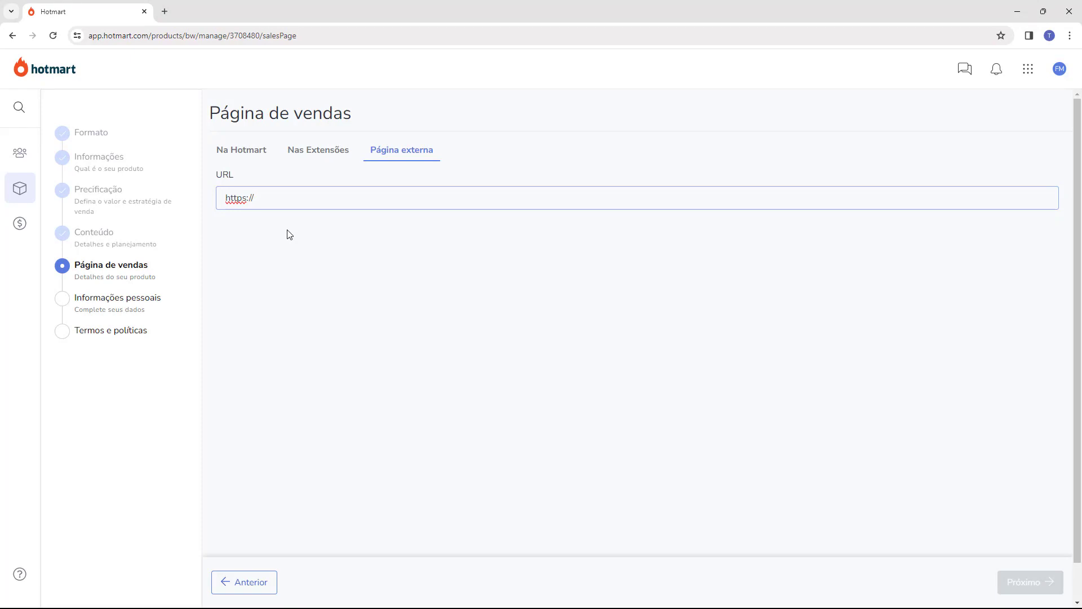
{"action": "left_click", "coordinate": [230, 162]}
{"action": "left_click", "coordinate": [236, 161]}
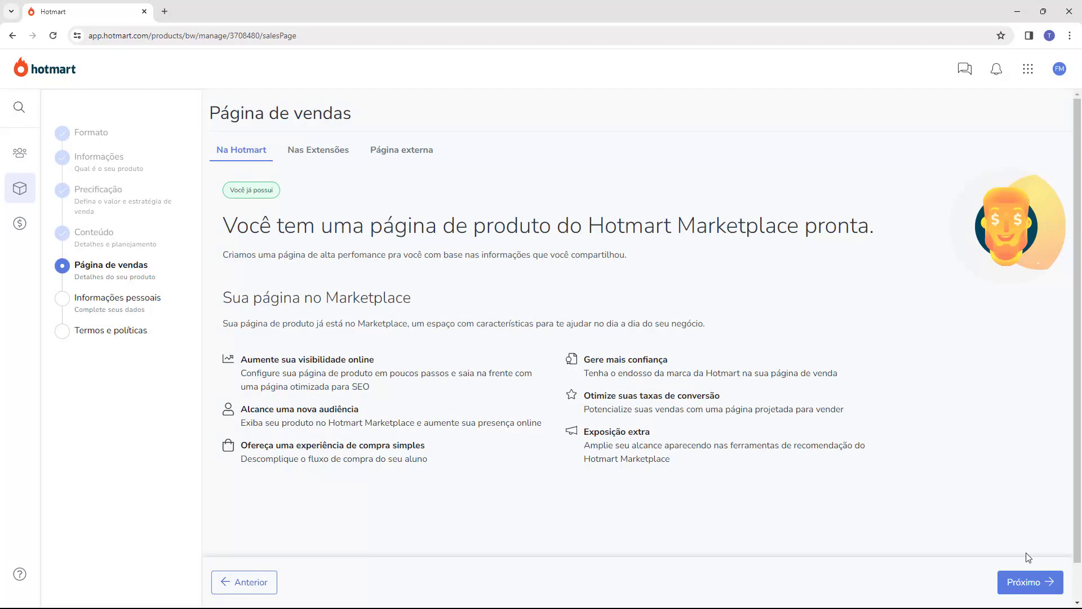
Continue the registration with the Hotmart sales page and open the personal data confirmation in the Informações pessoais stage
{"action": "left_click", "coordinate": [1033, 582]}
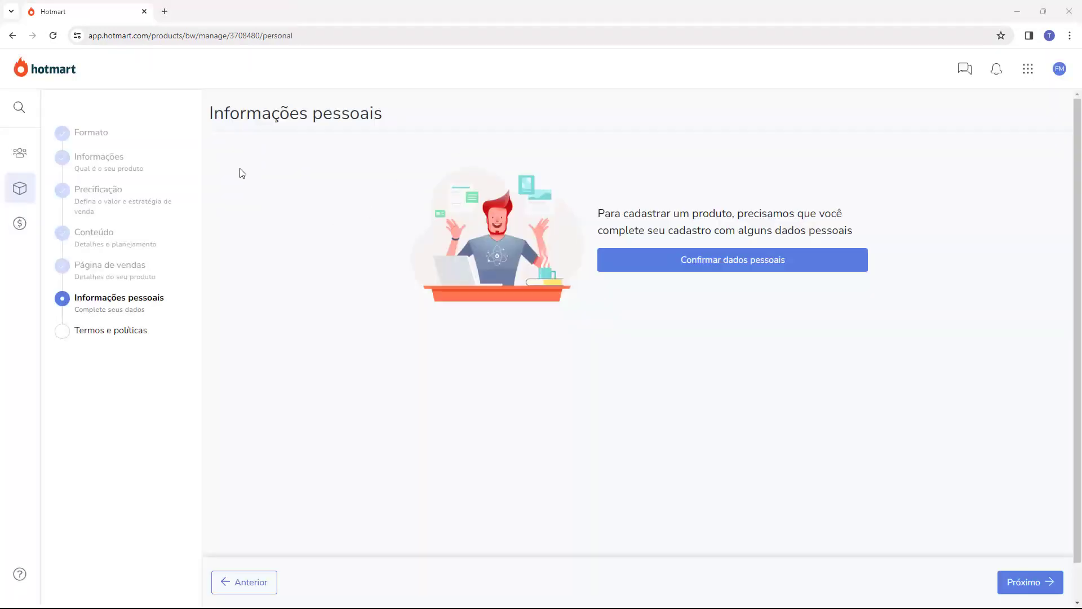
{"action": "left_click_drag", "start_coordinate": [212, 113], "coordinate": [384, 115]}
{"action": "left_click", "coordinate": [781, 341]}
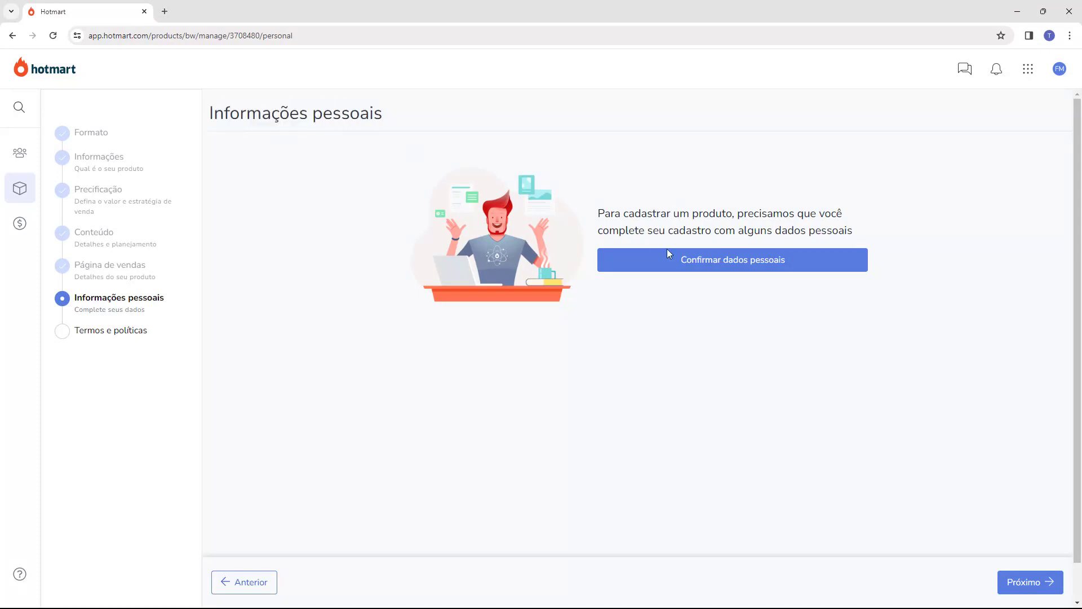
{"action": "left_click", "coordinate": [730, 270]}
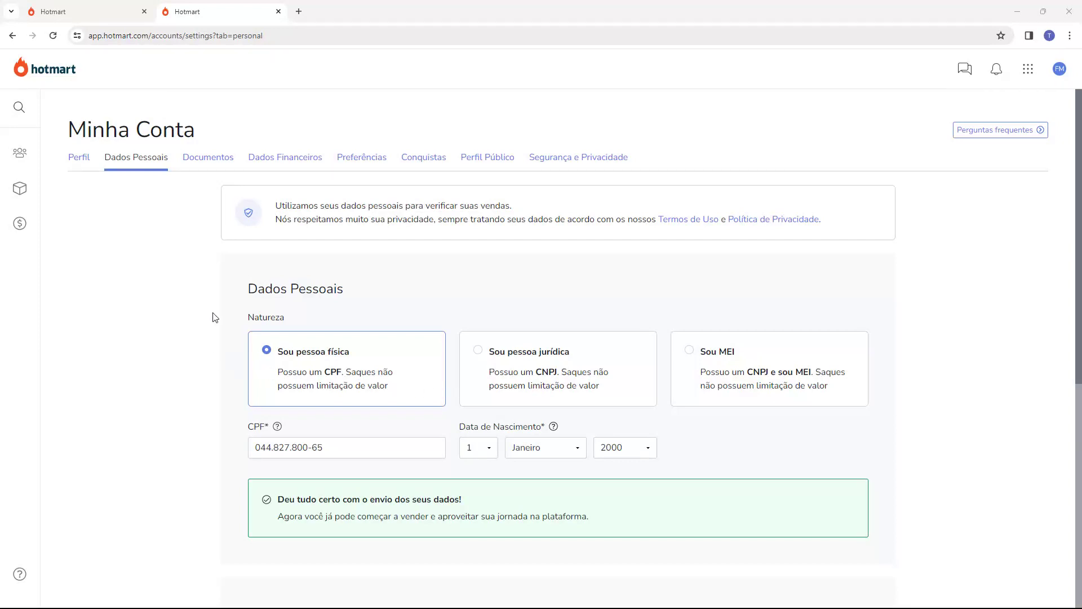
Close the account's personal data page and continue the product registration to the Termos e políticas stage
{"action": "left_click", "coordinate": [101, 18]}
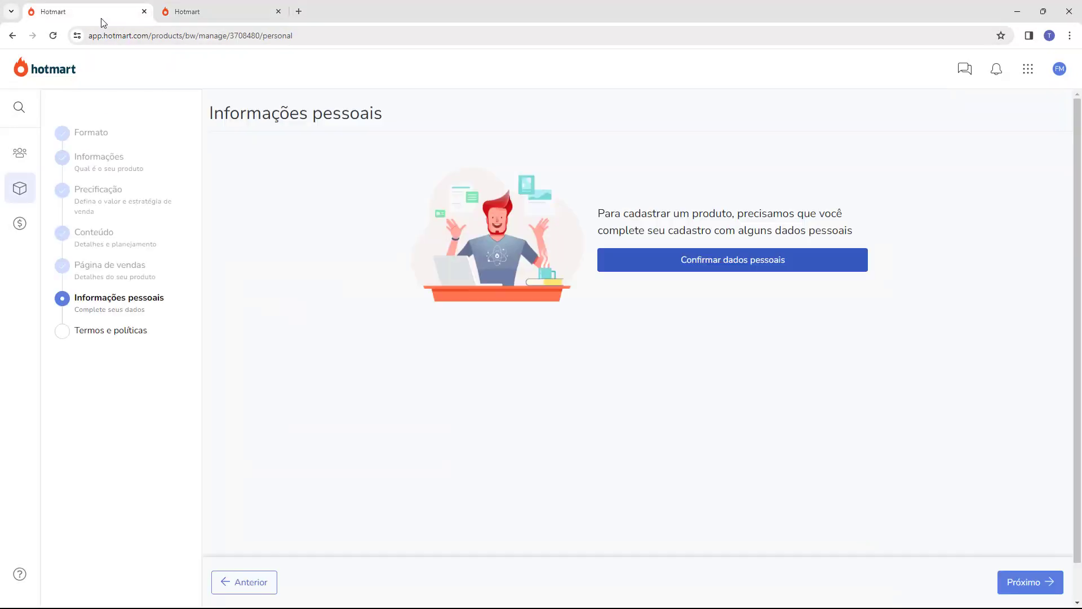
{"action": "middle_click", "coordinate": [182, 17]}
{"action": "left_click", "coordinate": [1022, 585]}
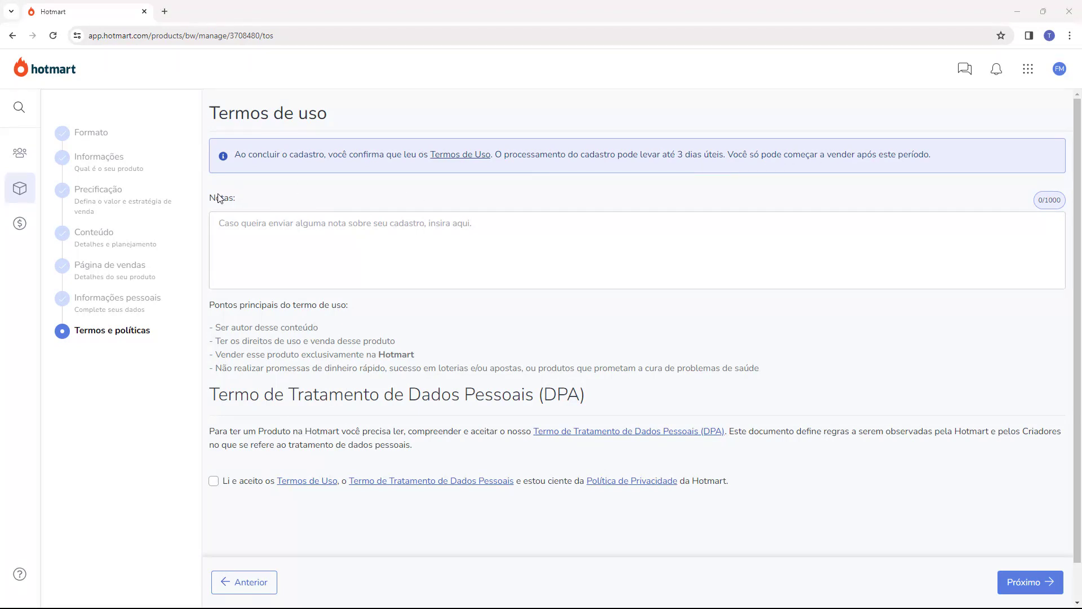
Examine the notes field, the main points of the terms of use and the Termo de Tratamento de Dados Pessoais section
{"action": "left_click_drag", "start_coordinate": [211, 197], "coordinate": [235, 223]}
{"action": "left_click", "coordinate": [235, 223]}
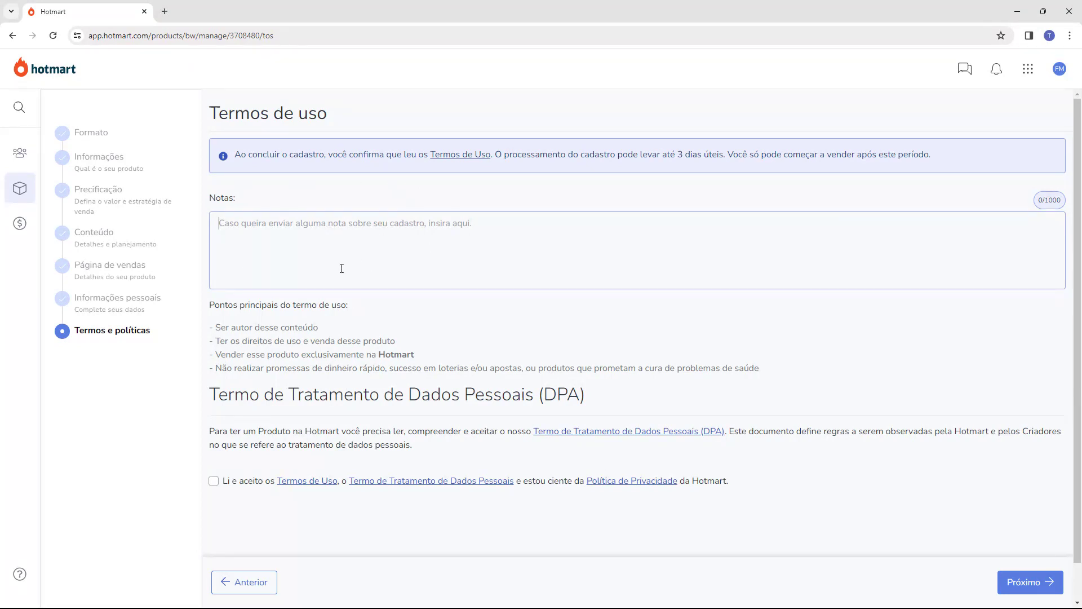
{"action": "left_click_drag", "start_coordinate": [209, 306], "coordinate": [311, 310]}
{"action": "left_click", "coordinate": [311, 310]}
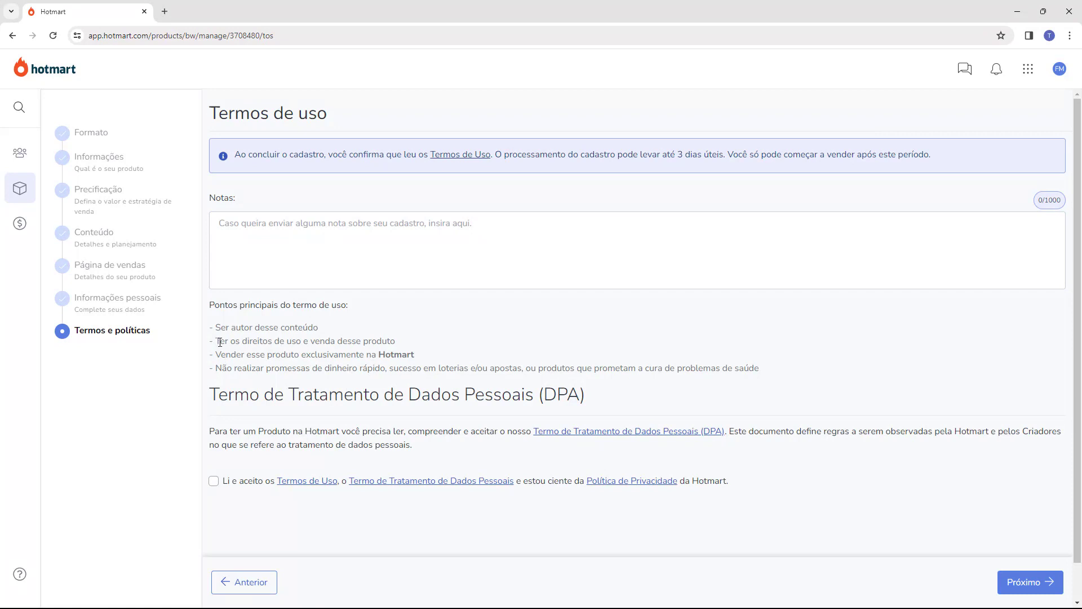
{"action": "left_click_drag", "start_coordinate": [225, 341], "coordinate": [345, 341]}
{"action": "left_click", "coordinate": [332, 340]}
{"action": "left_click_drag", "start_coordinate": [217, 356], "coordinate": [345, 355]}
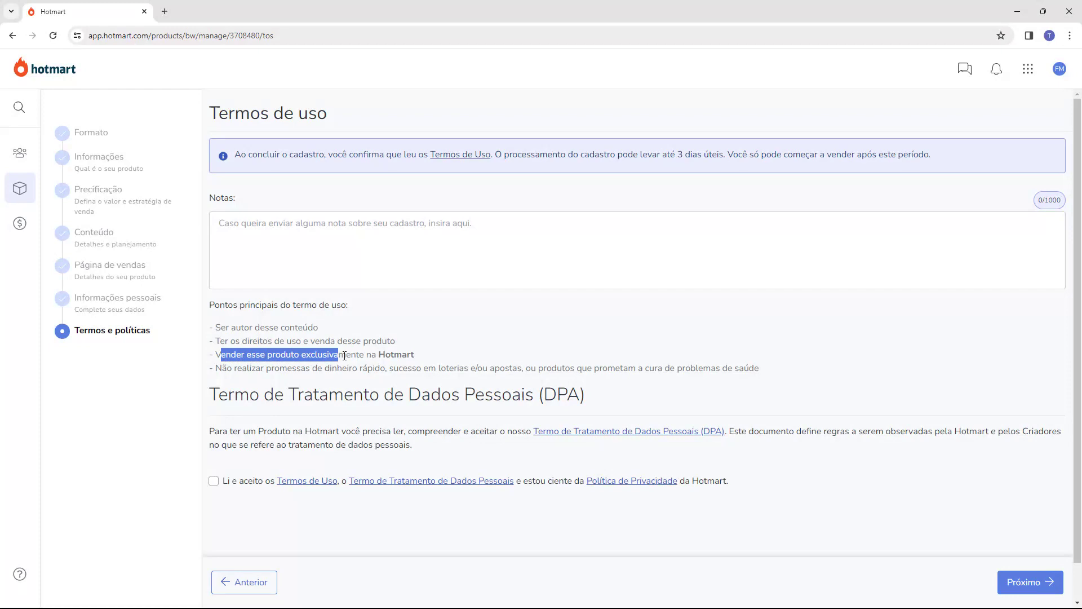
{"action": "left_click_drag", "start_coordinate": [210, 369], "coordinate": [454, 370]}
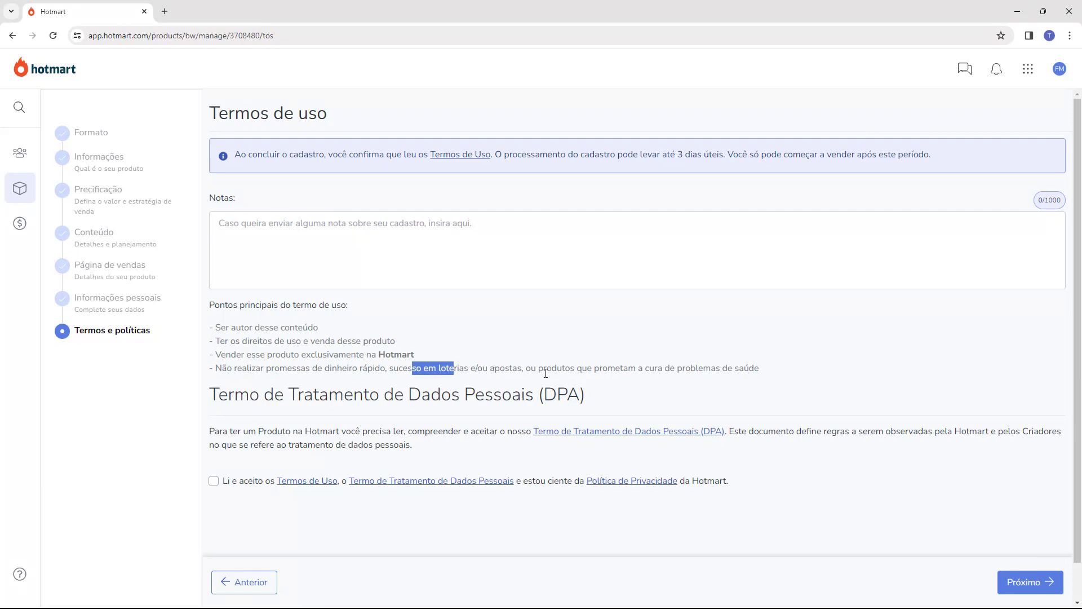
{"action": "left_click", "coordinate": [689, 368]}
{"action": "left_click_drag", "start_coordinate": [210, 394], "coordinate": [387, 408]}
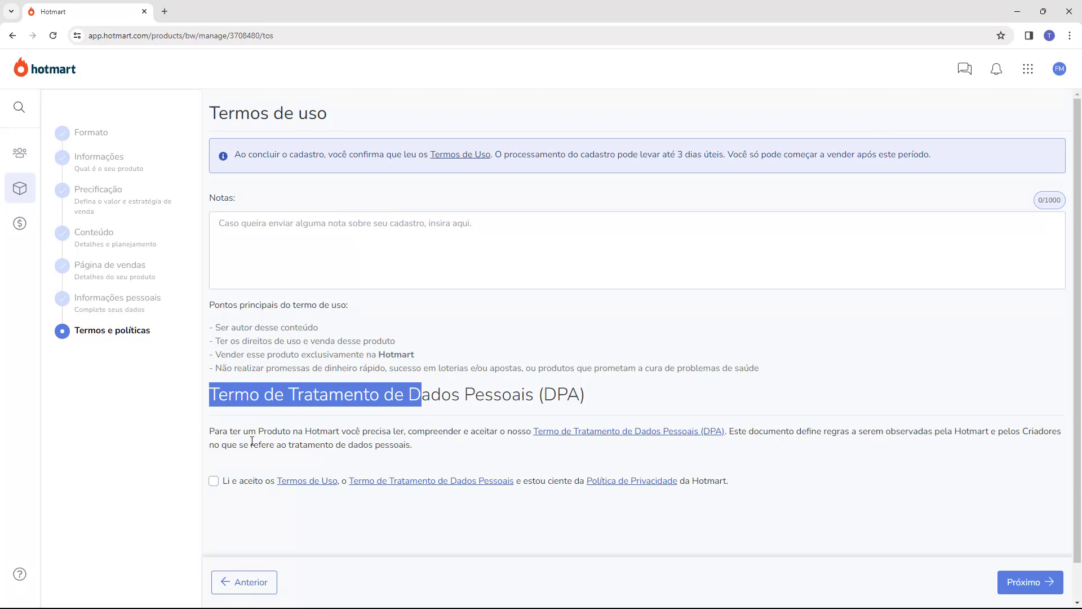
Accept the terms and privacy policy, submit the product registration and go to the product's editing panel
{"action": "left_click", "coordinate": [214, 482]}
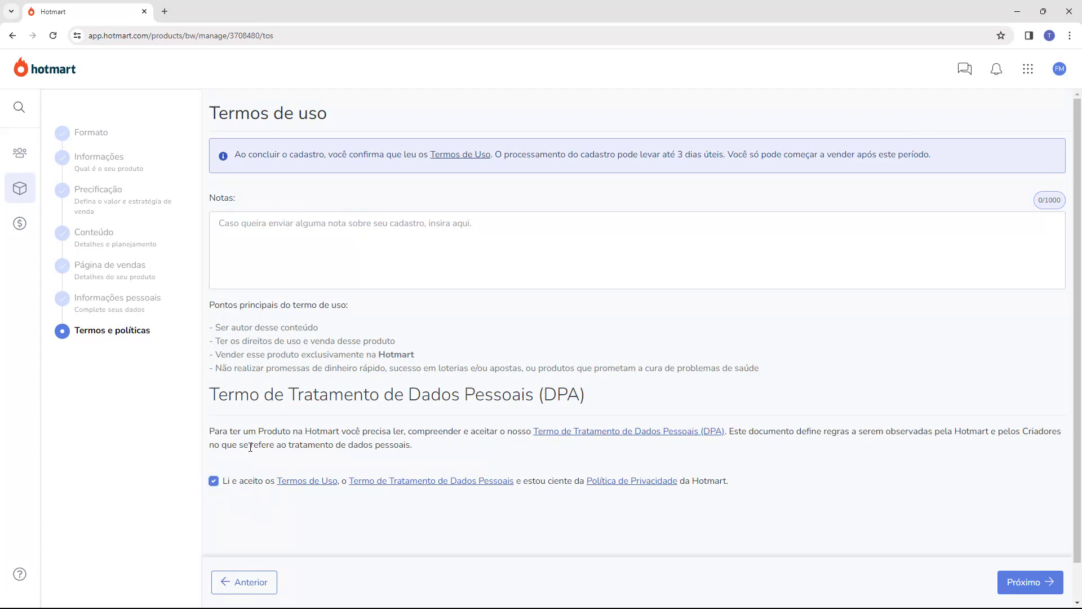
{"action": "left_click", "coordinate": [1013, 583]}
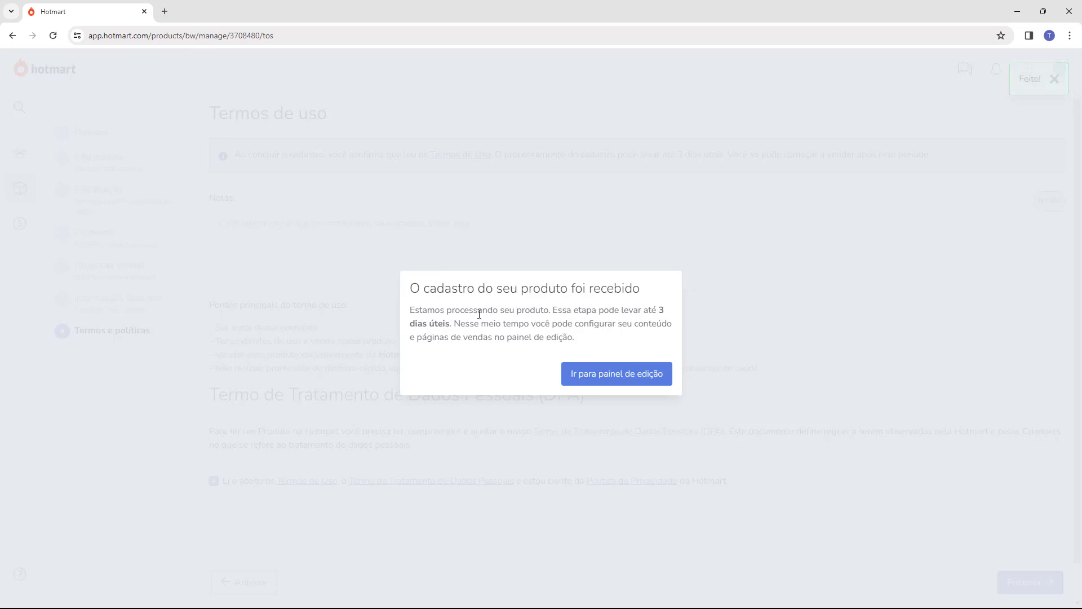
{"action": "left_click_drag", "start_coordinate": [439, 311], "coordinate": [525, 337]}
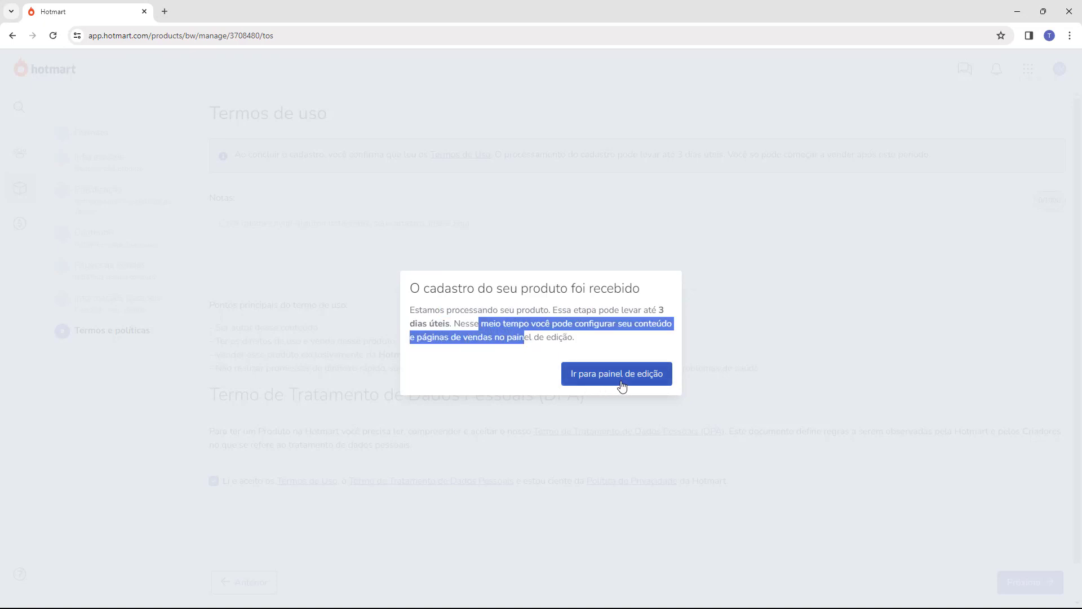
{"action": "left_click", "coordinate": [621, 384]}
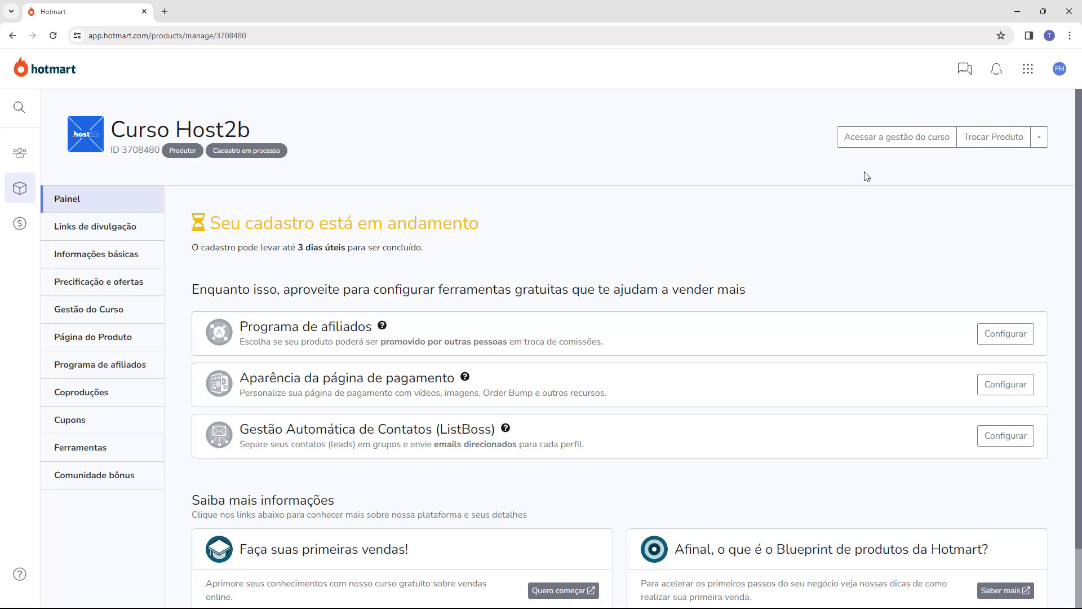
Open the course management of Curso Host2b to check its module list, and close it again
{"action": "left_click", "coordinate": [897, 146]}
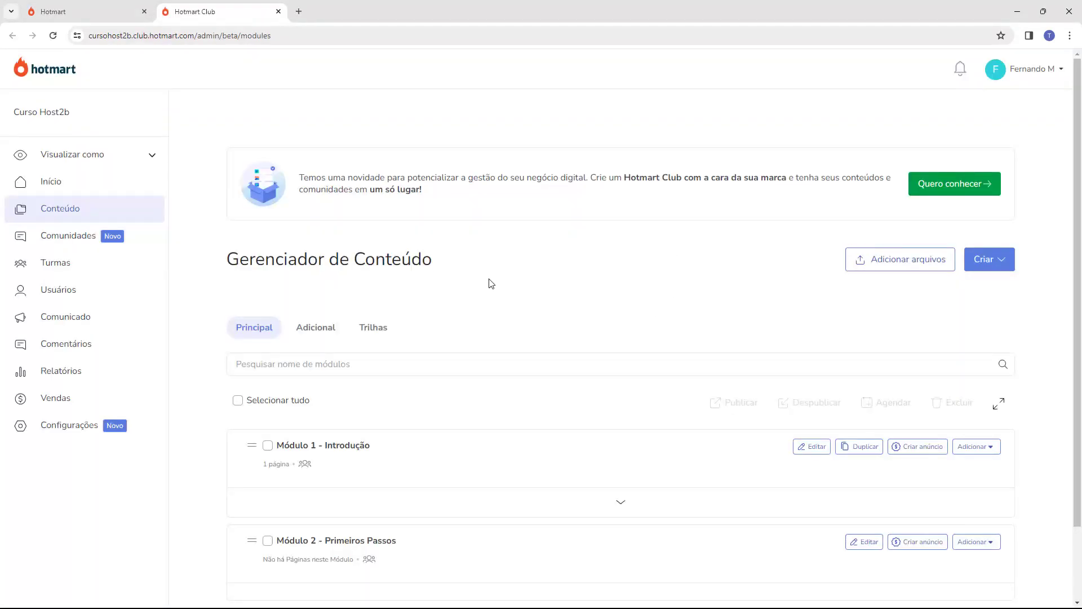
{"action": "scroll", "coordinate": [491, 284], "scroll_direction": "down", "scroll_amount": 2}
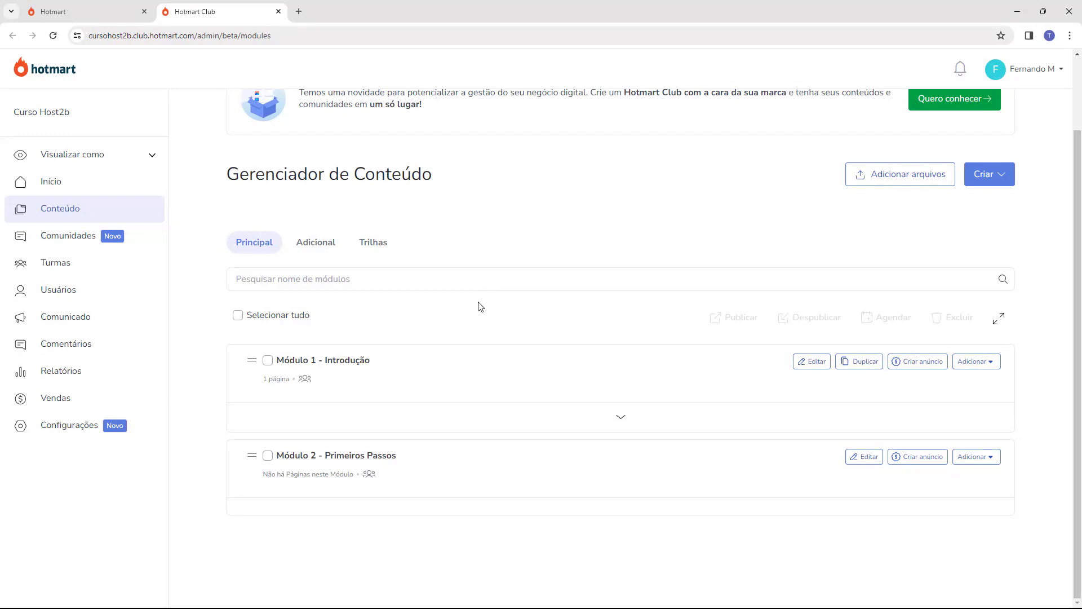
{"action": "scroll", "coordinate": [480, 306], "scroll_direction": "up", "scroll_amount": 2}
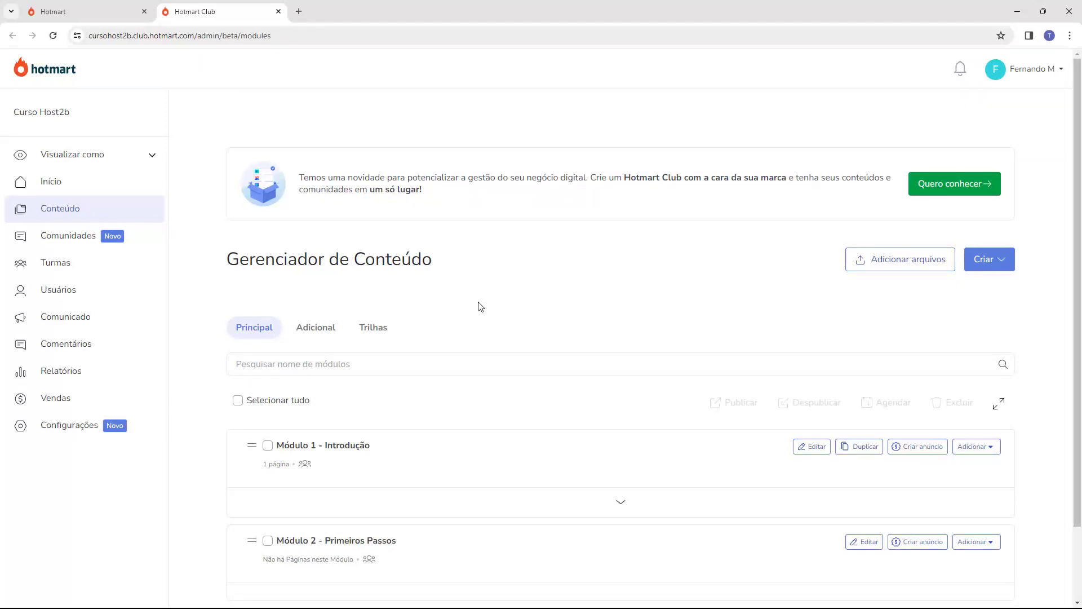
{"action": "middle_click", "coordinate": [219, 20]}
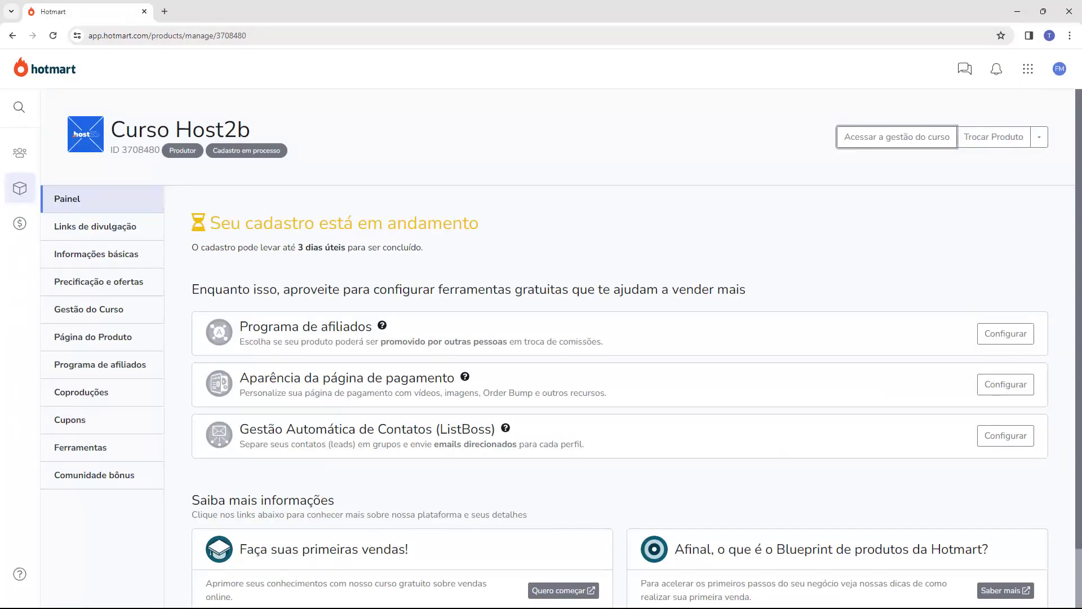